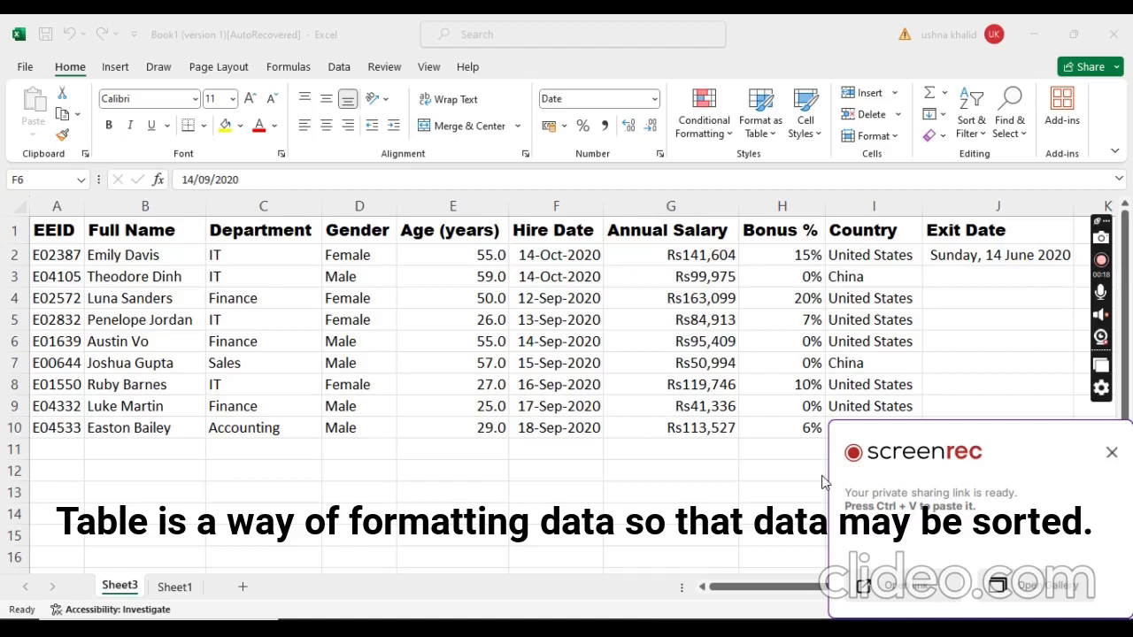
- Format the data range A1:J10 as a table with headers, using the blue medium style with a solid header and banded rows
click(1111, 453)
click(1112, 454)
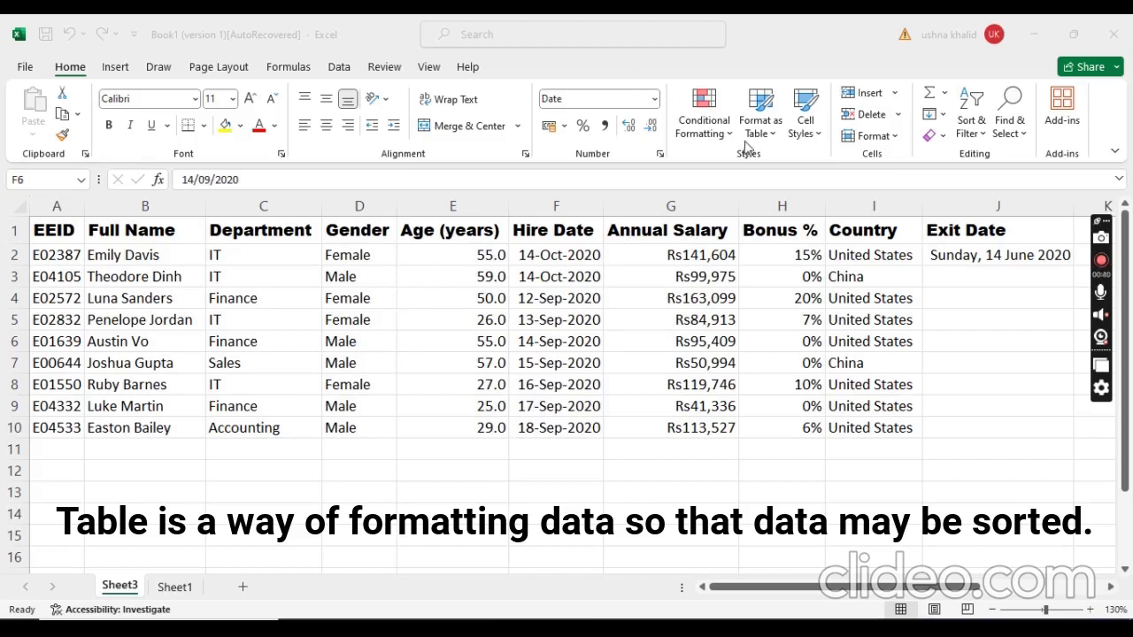
click(775, 140)
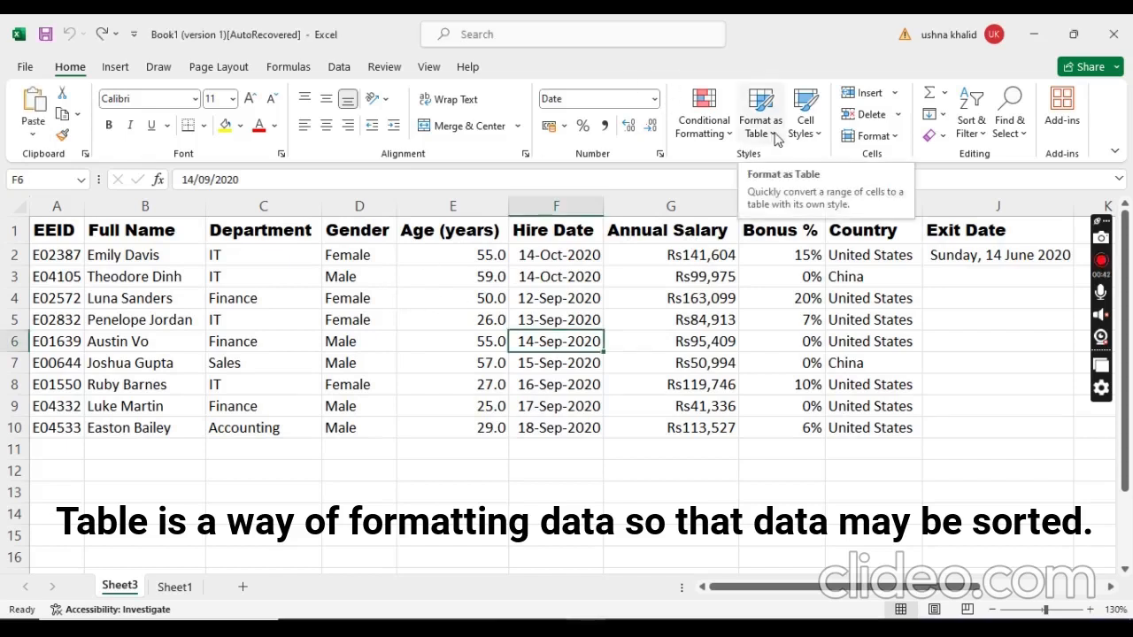
click(775, 137)
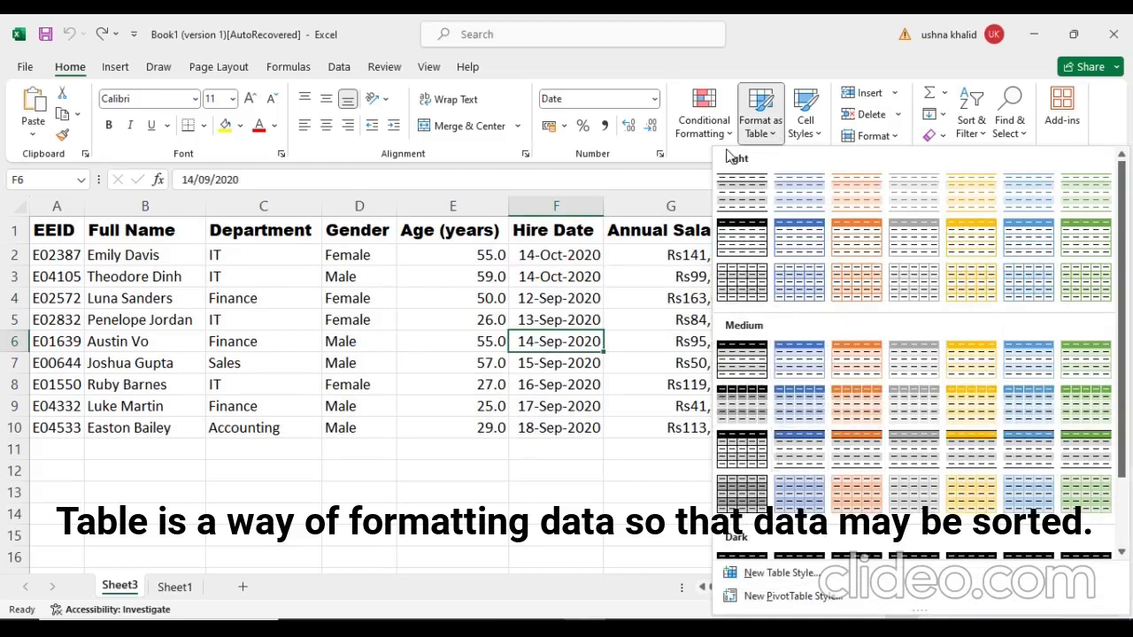
click(779, 350)
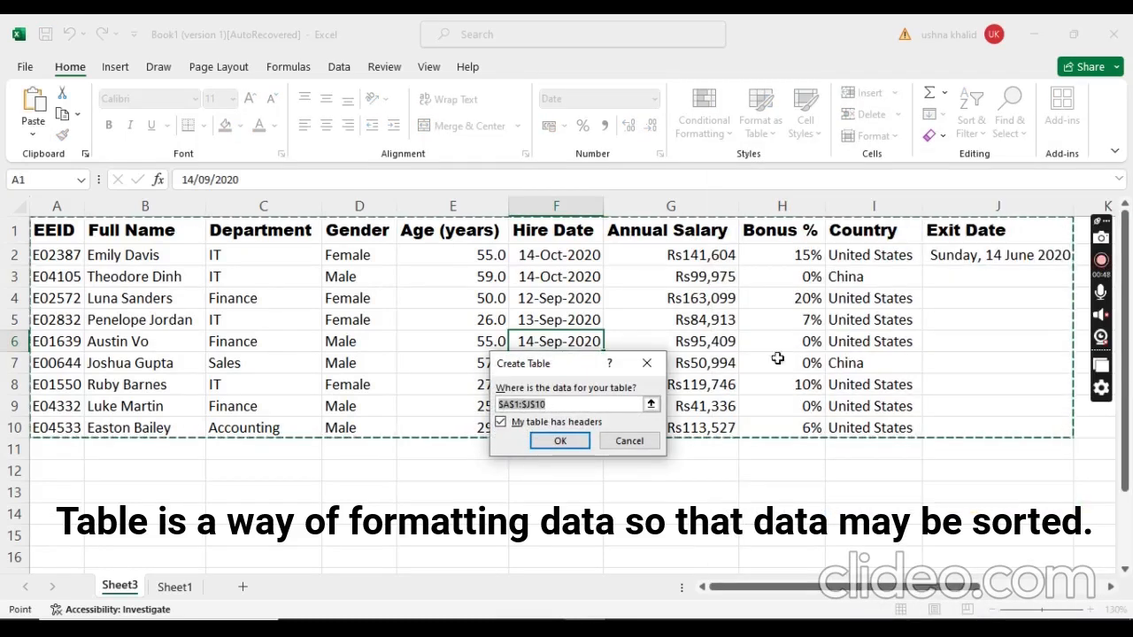
click(559, 441)
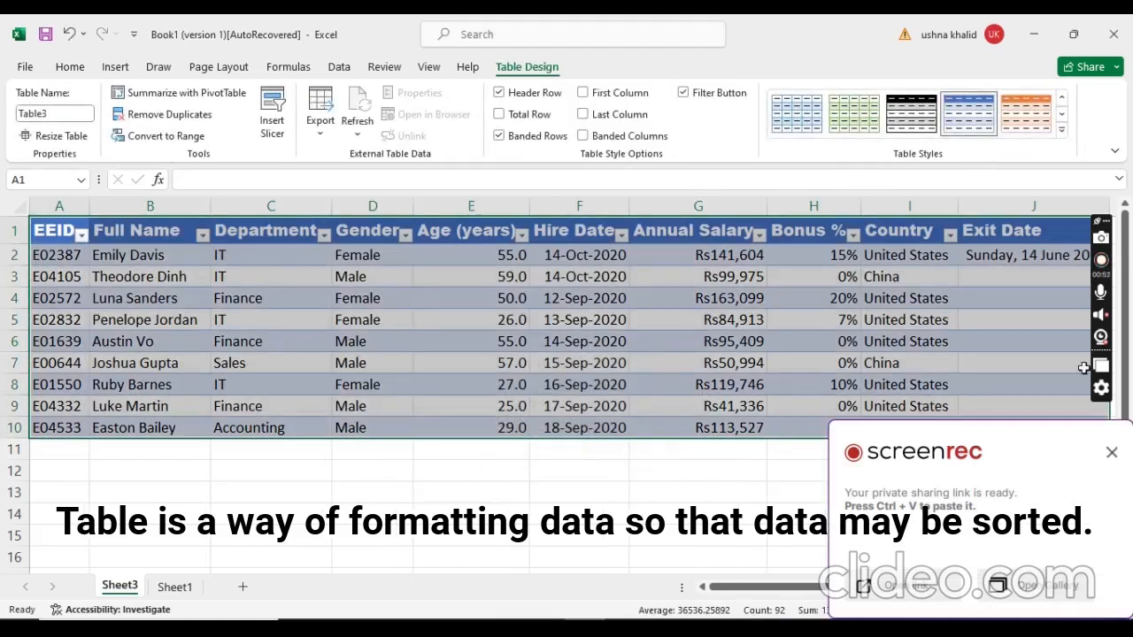
click(1112, 453)
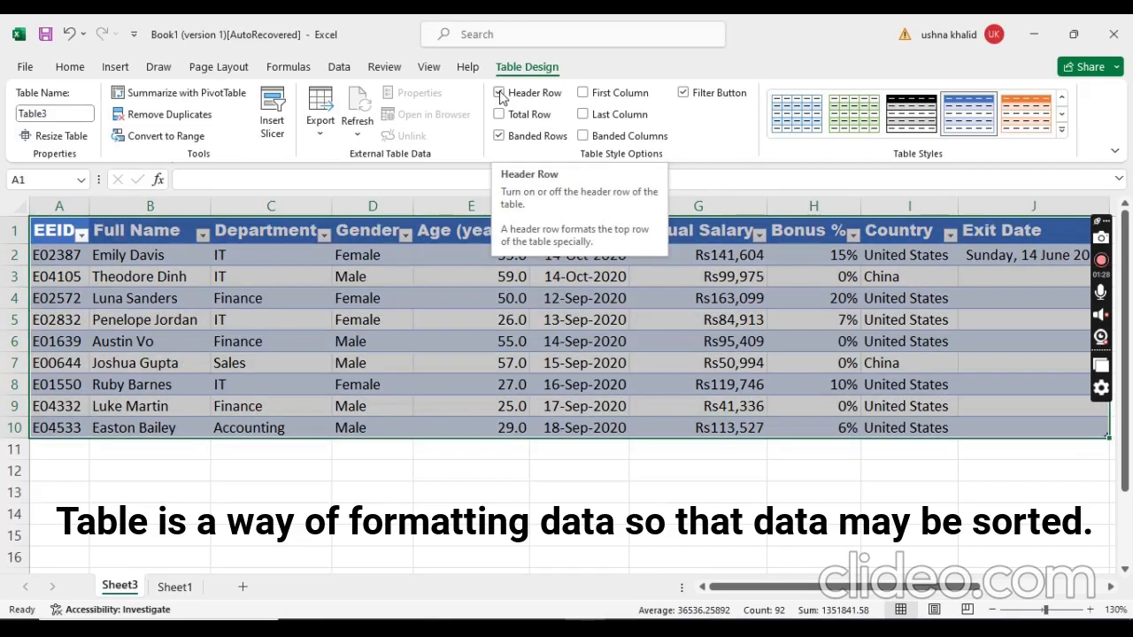
- Turn the table's header row off and back on, and add a total row below the data
click(500, 93)
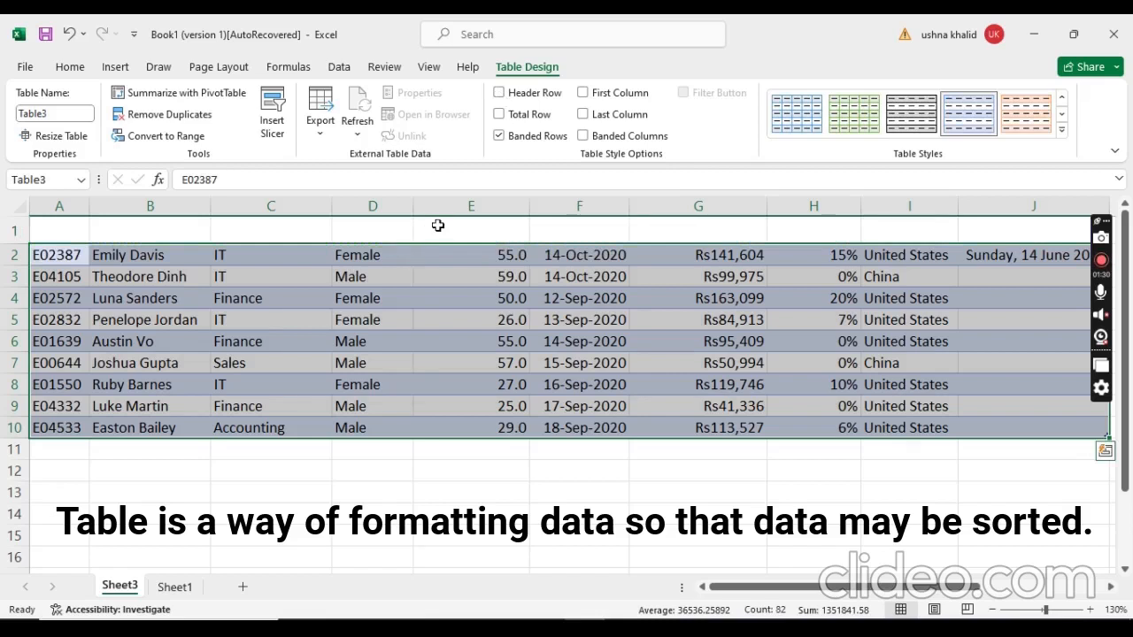
click(498, 94)
click(500, 117)
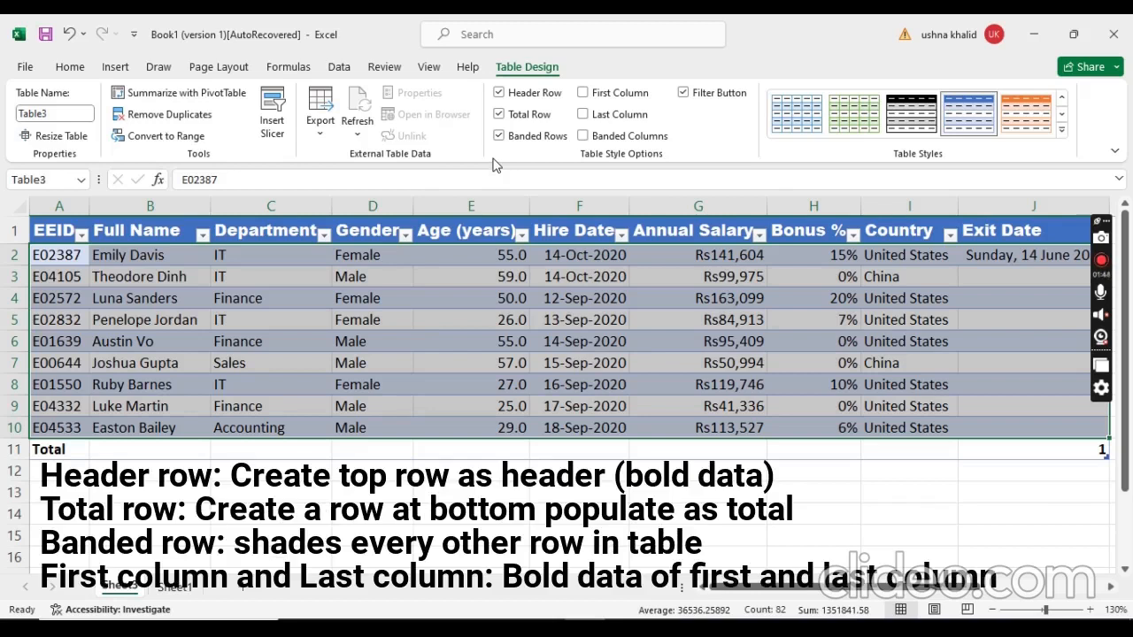
click(48, 451)
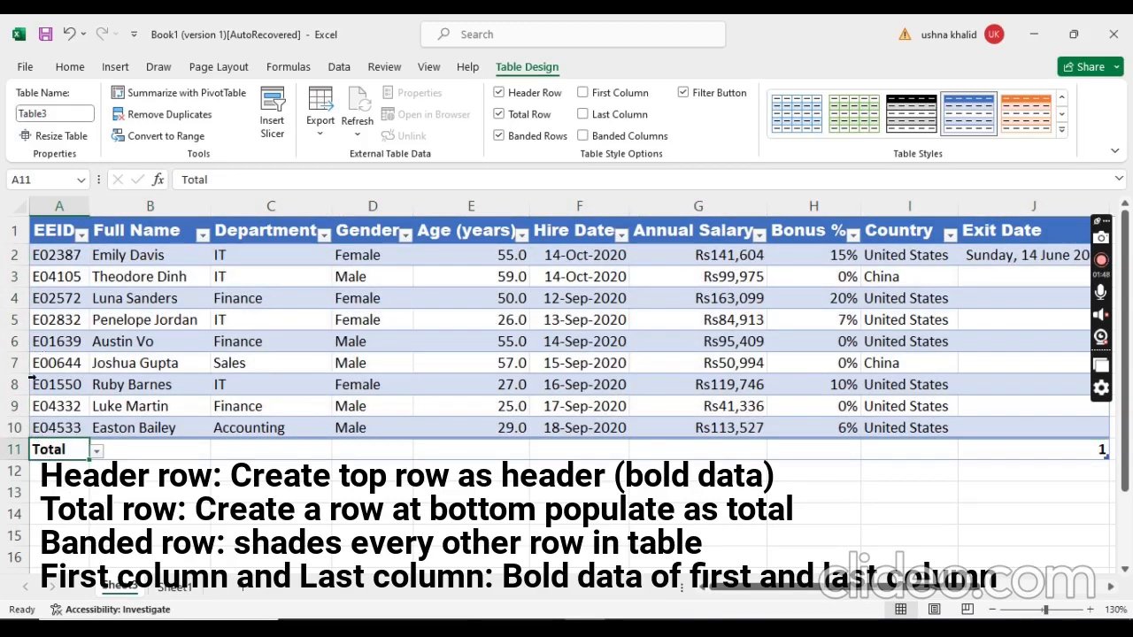
- Turn the table's banded rows off and back on
click(499, 136)
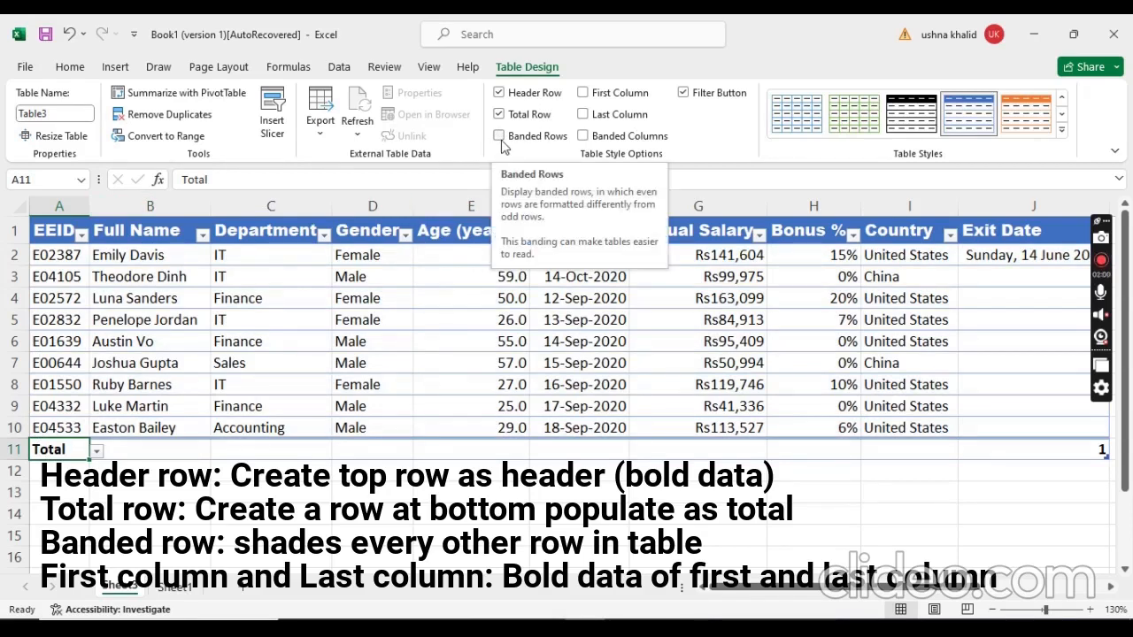
click(498, 137)
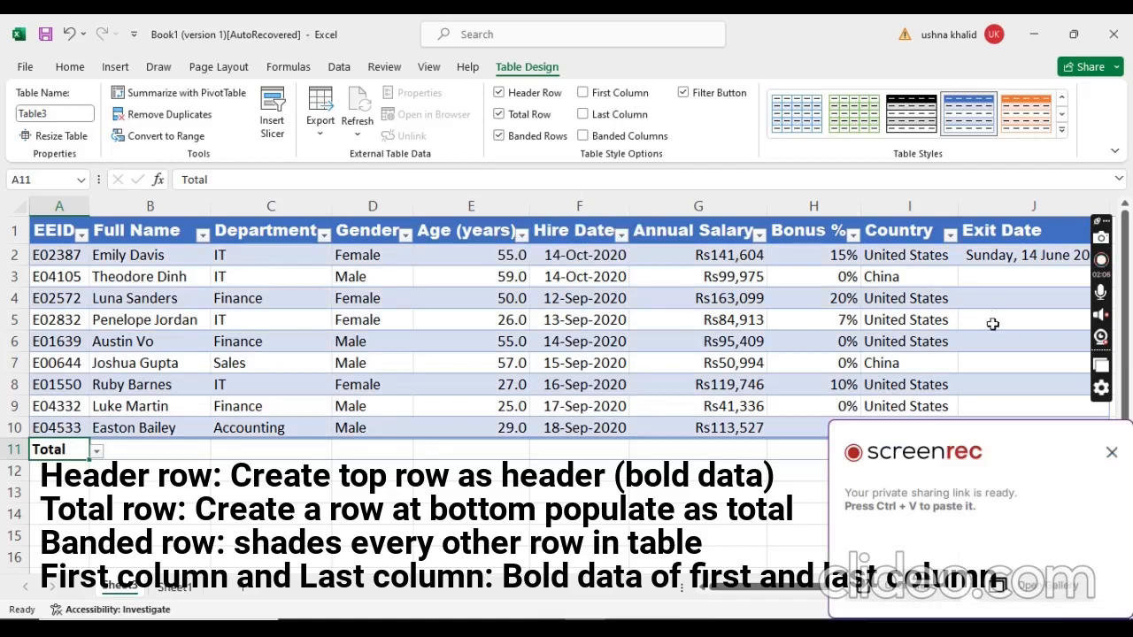
click(1098, 456)
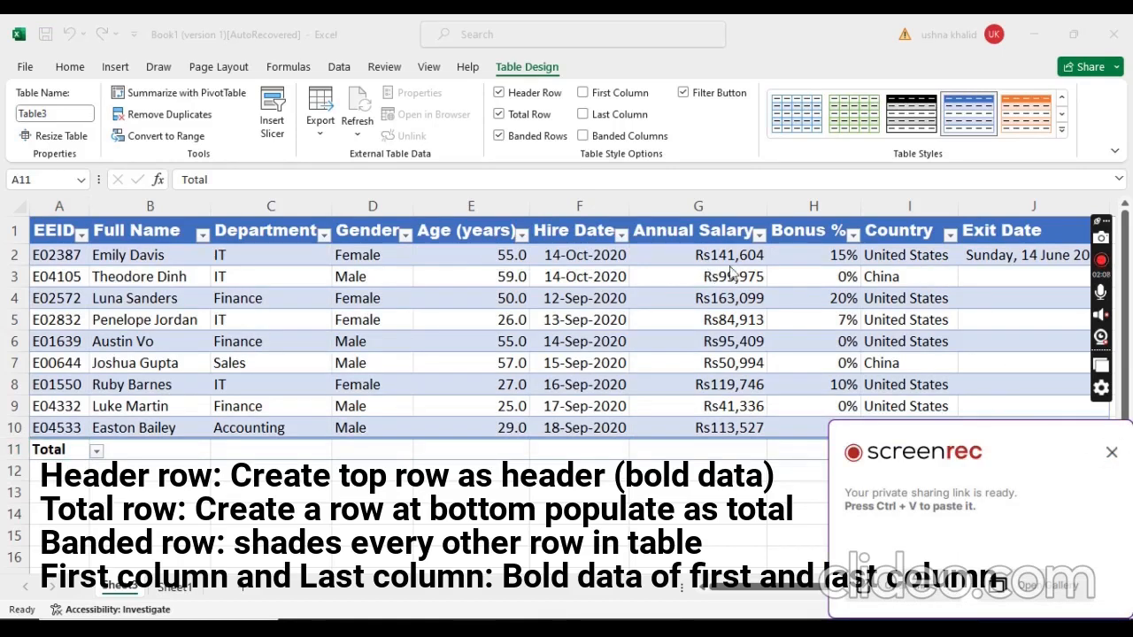
click(1111, 454)
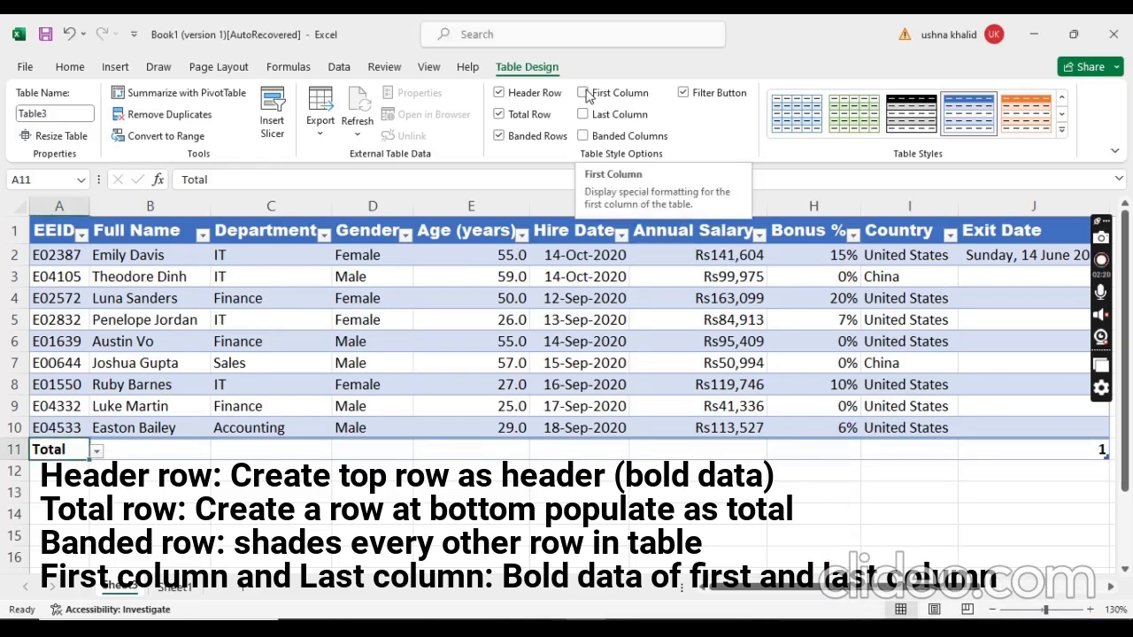
- Enable special formatting for the table's first column, and switch the last column's special formatting on and off again
click(583, 93)
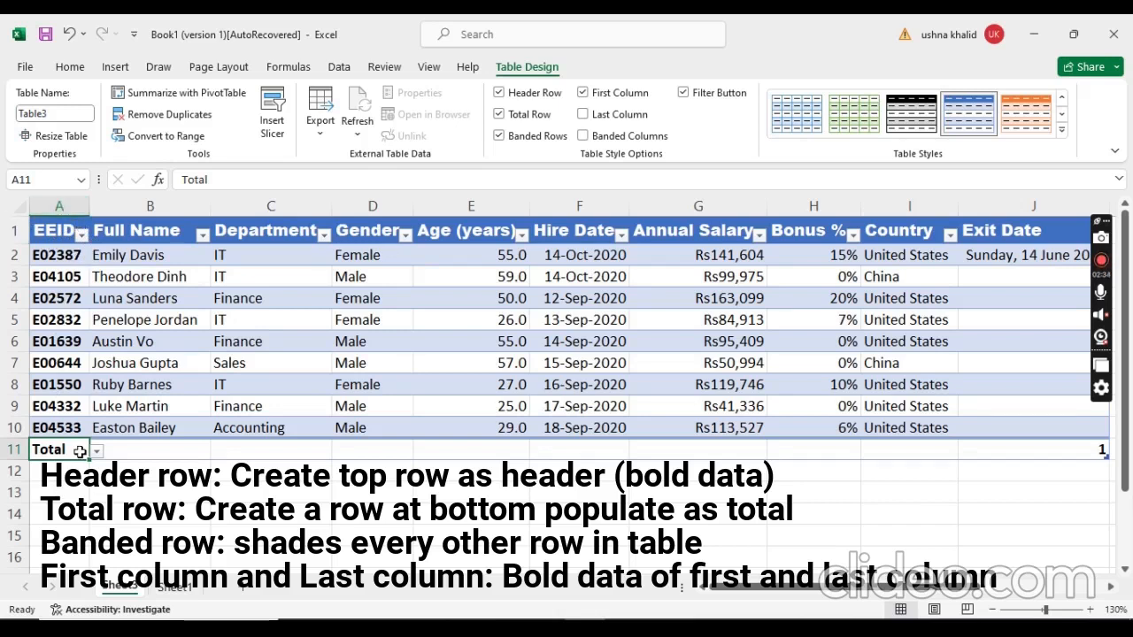
click(584, 123)
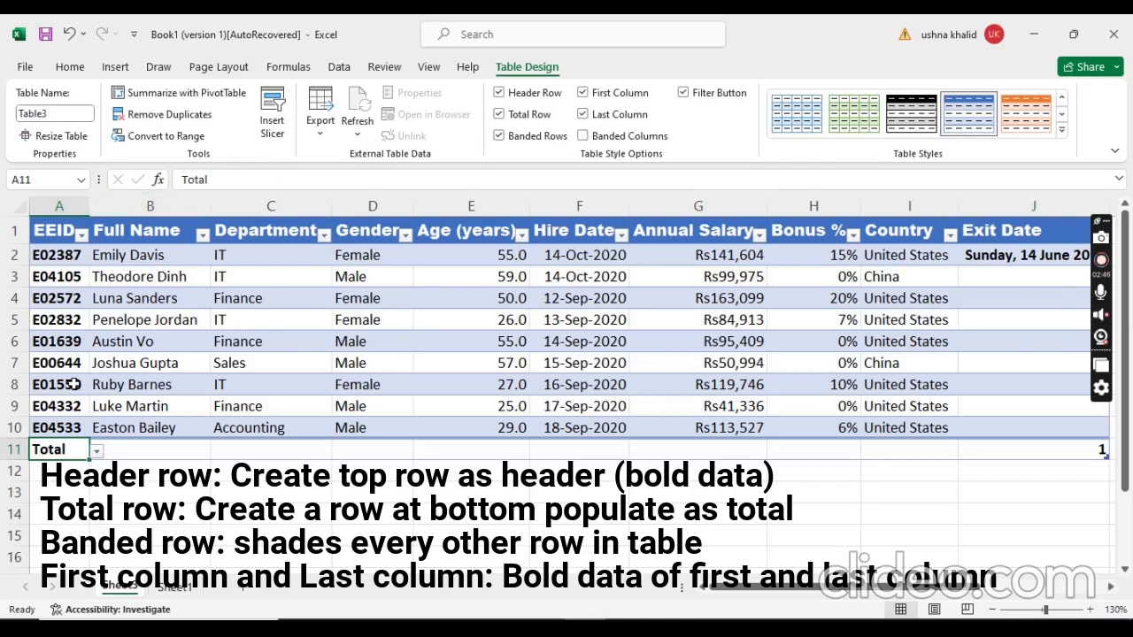
click(589, 116)
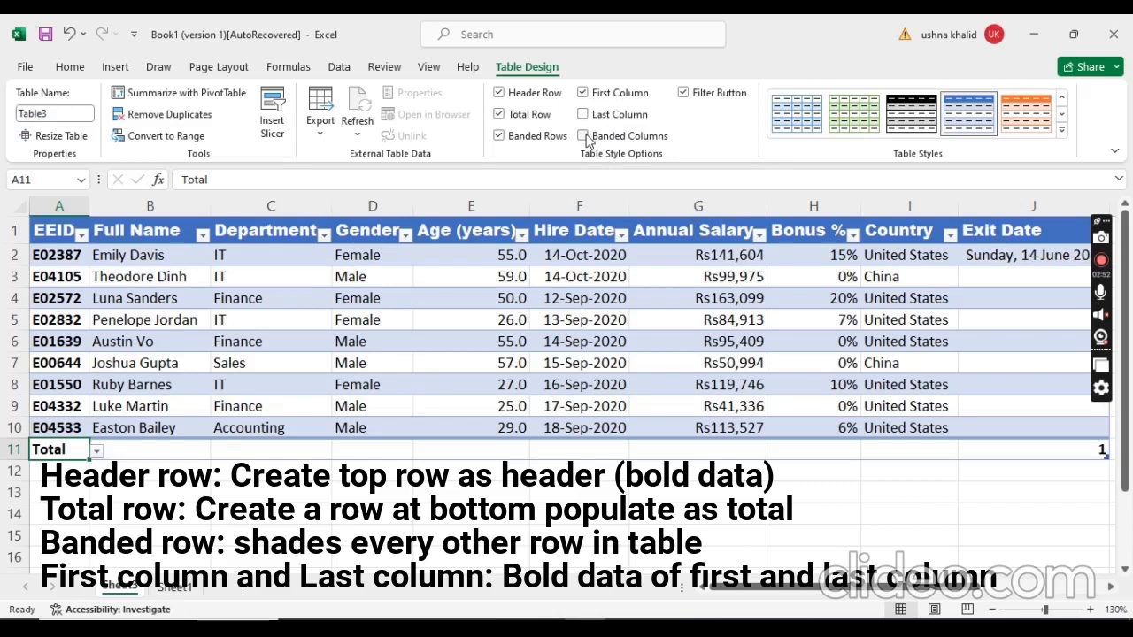
- Switch banded columns on and off again, and remove the table's banded rows and total row
click(584, 138)
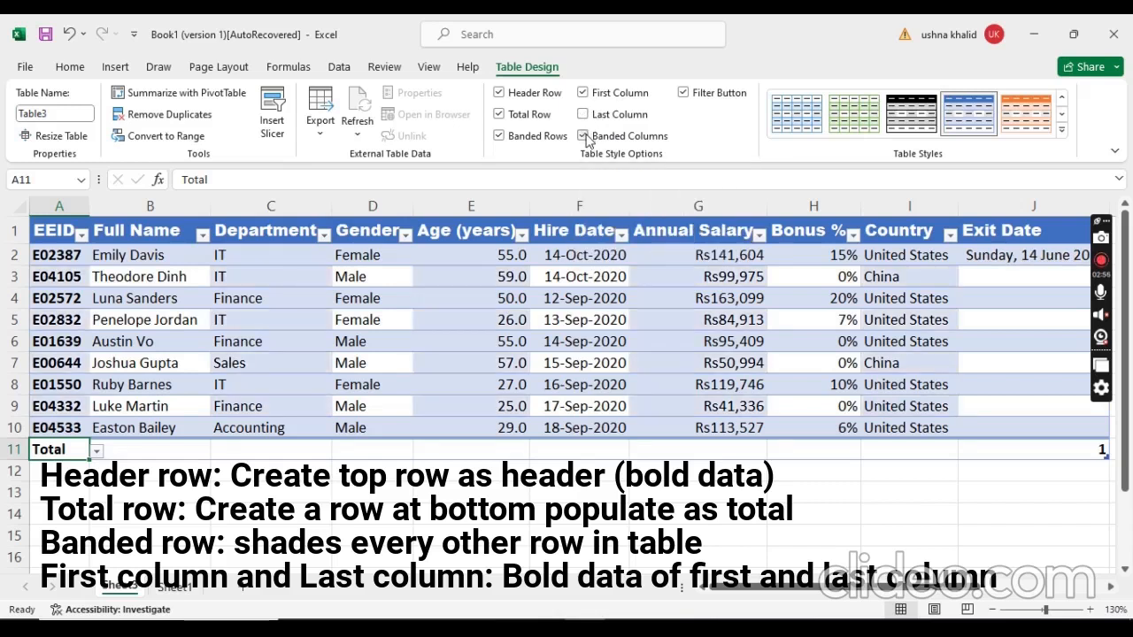
click(583, 136)
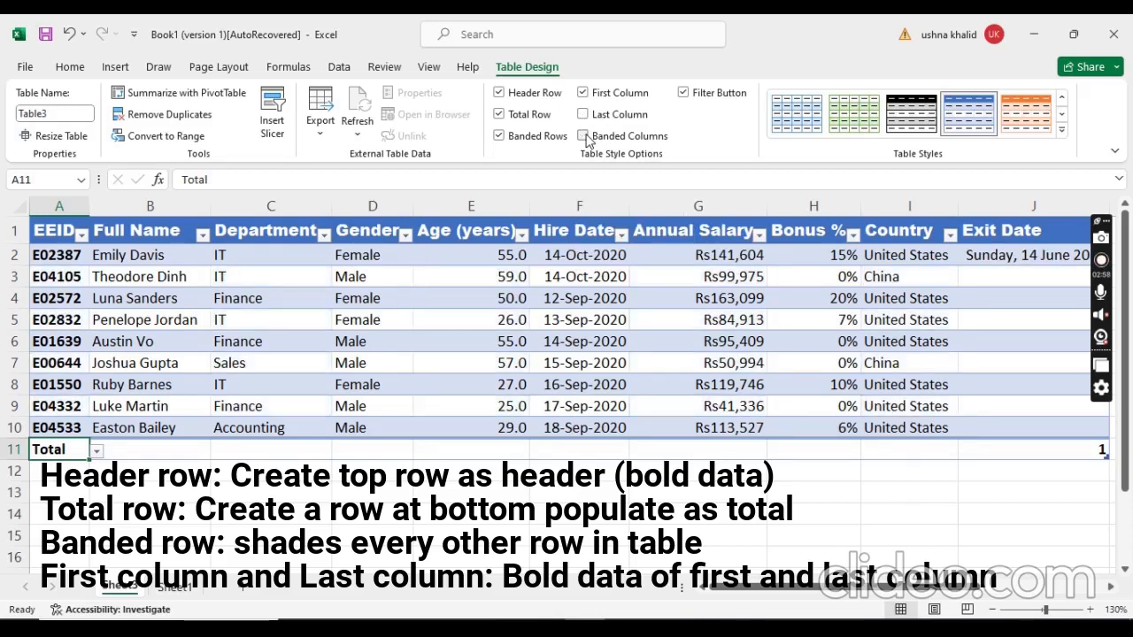
click(501, 137)
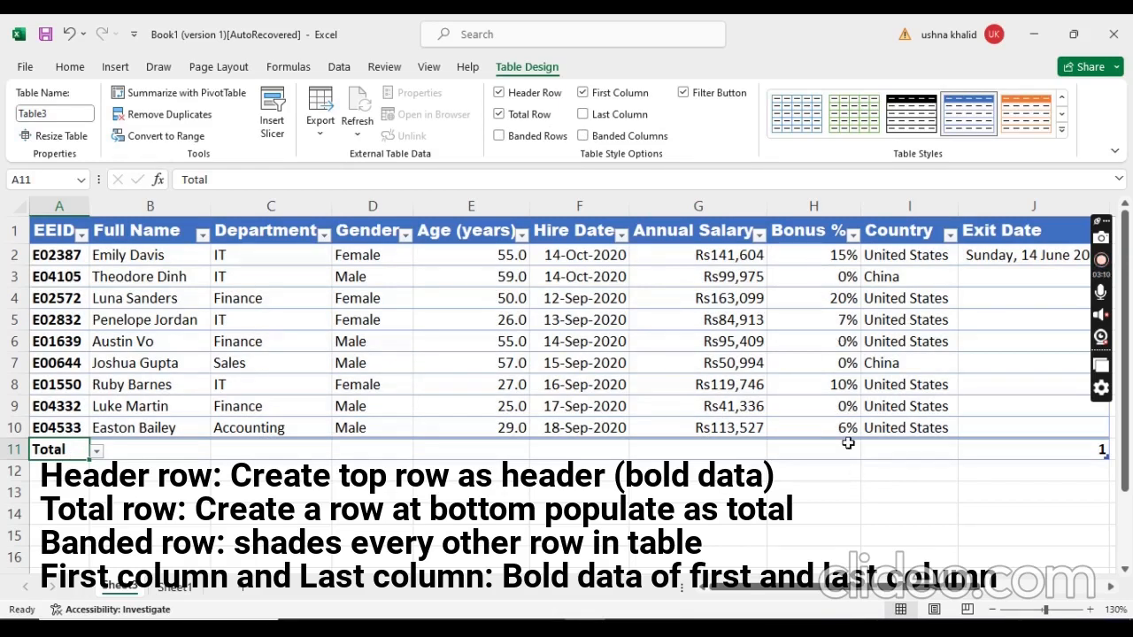
click(500, 117)
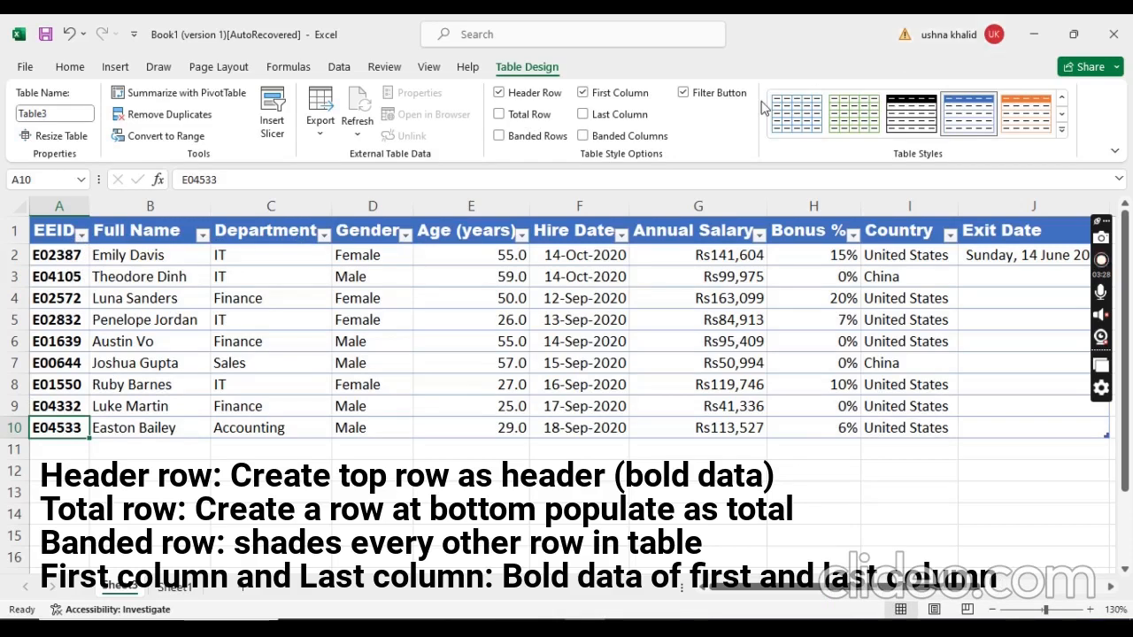
- Apply the green light table style with gridlines, and toggle the header row off and back on
click(847, 126)
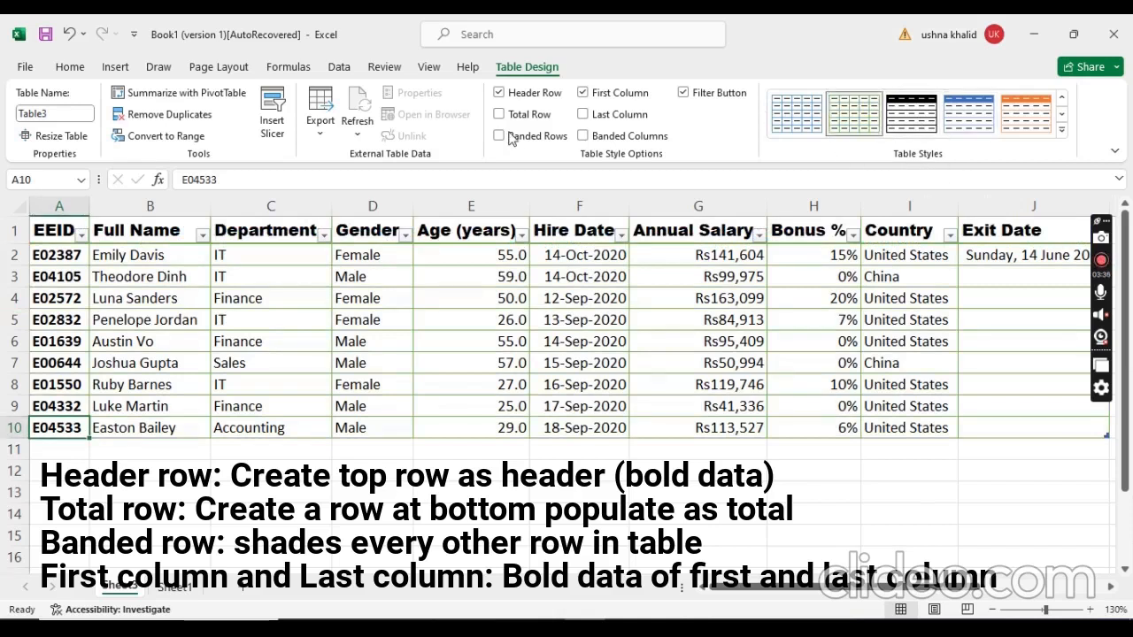
click(499, 92)
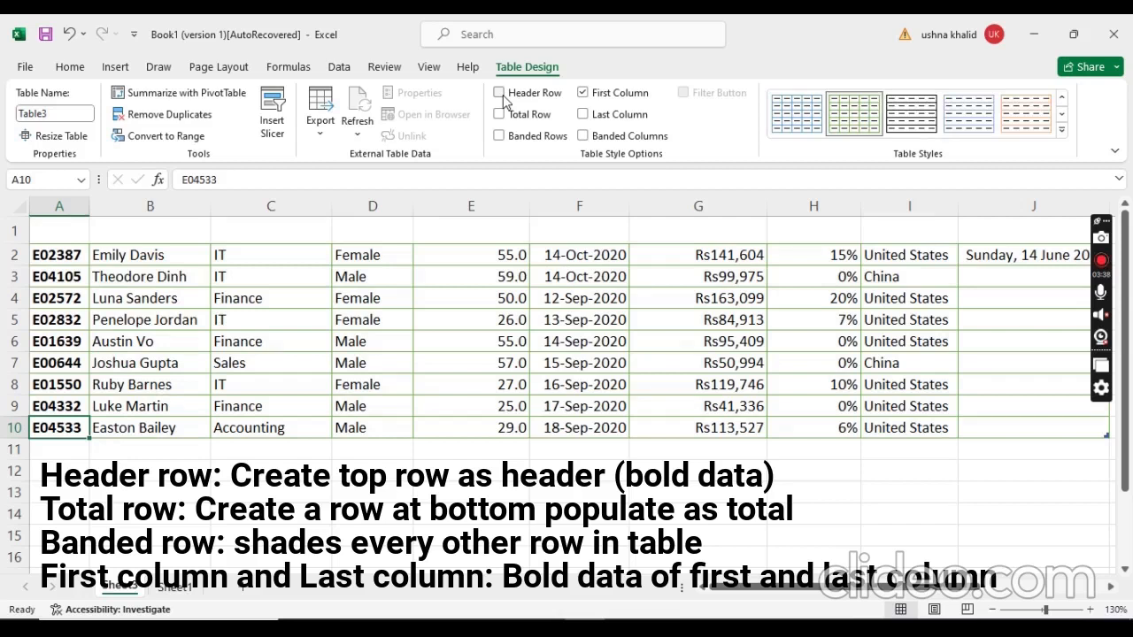
click(500, 94)
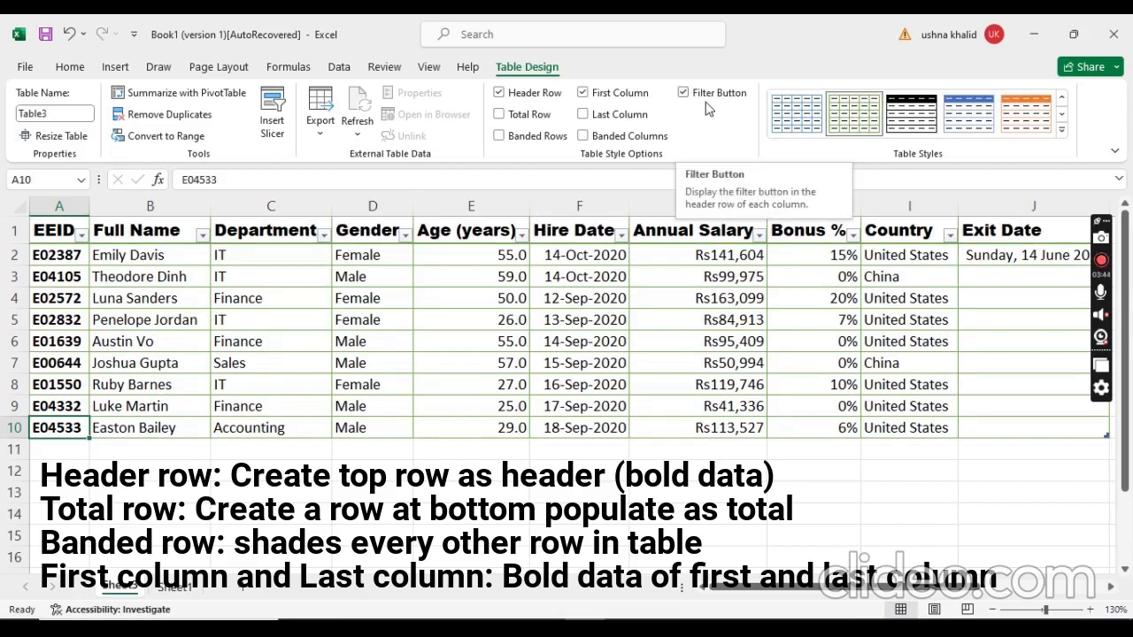
- Sort the table by the Age (years) column from smallest to largest, and select the last age value in E10
click(522, 236)
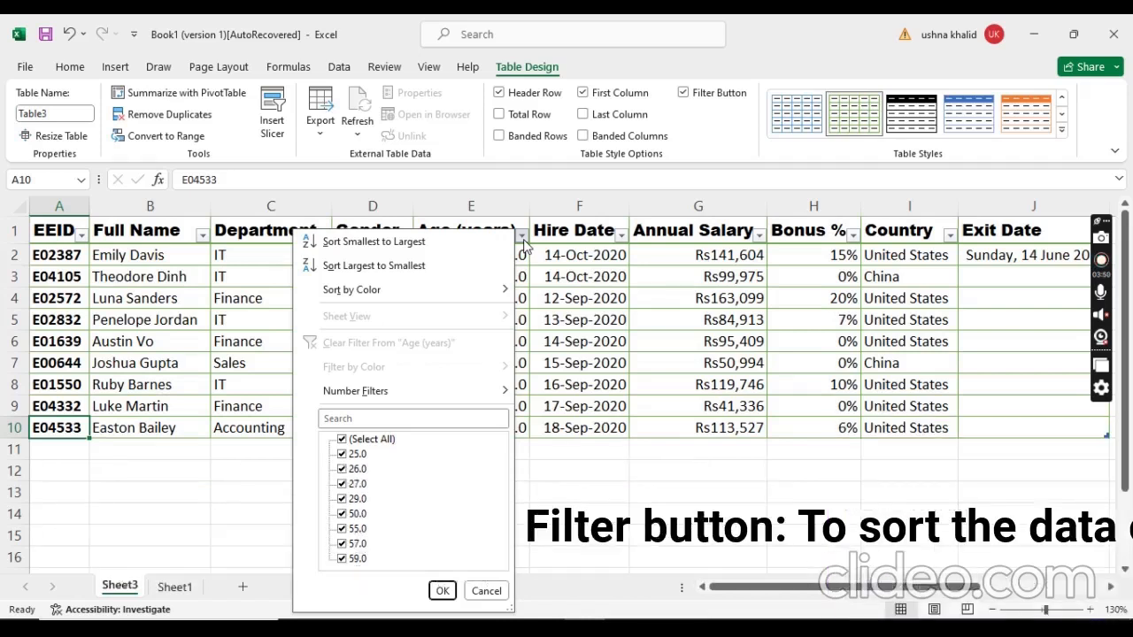
mouse_move(407, 301)
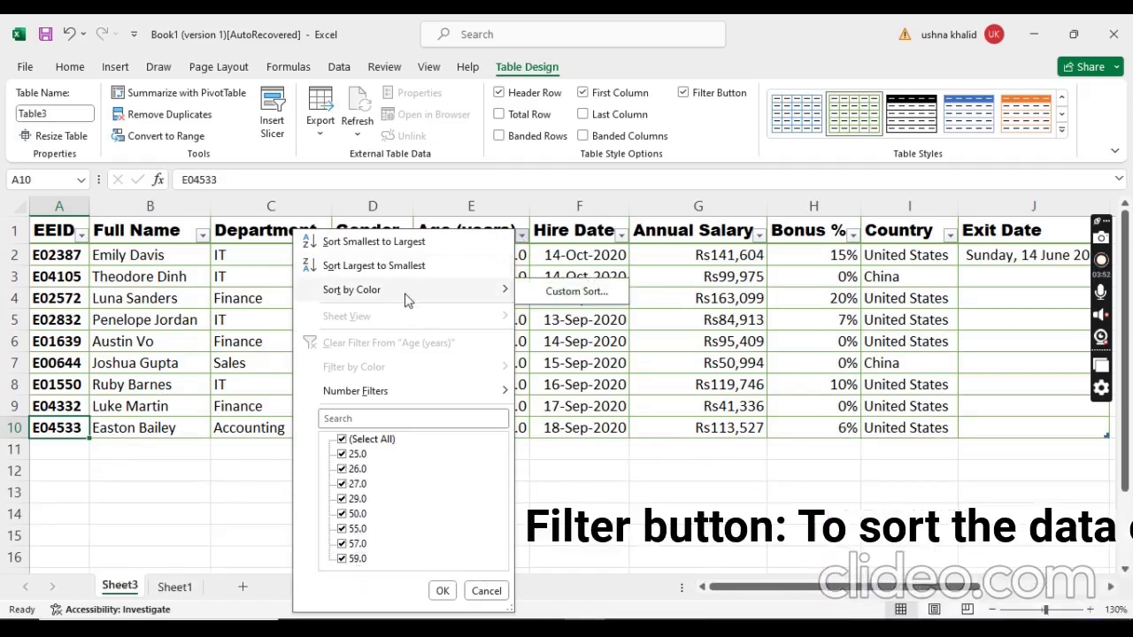
click(428, 252)
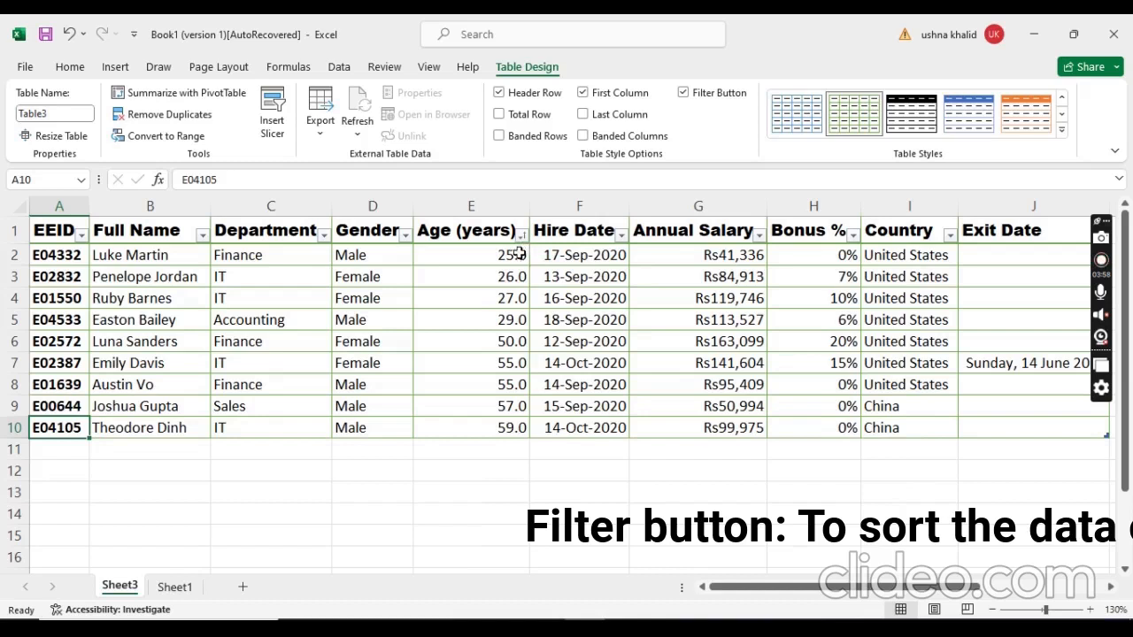
click(512, 443)
click(509, 430)
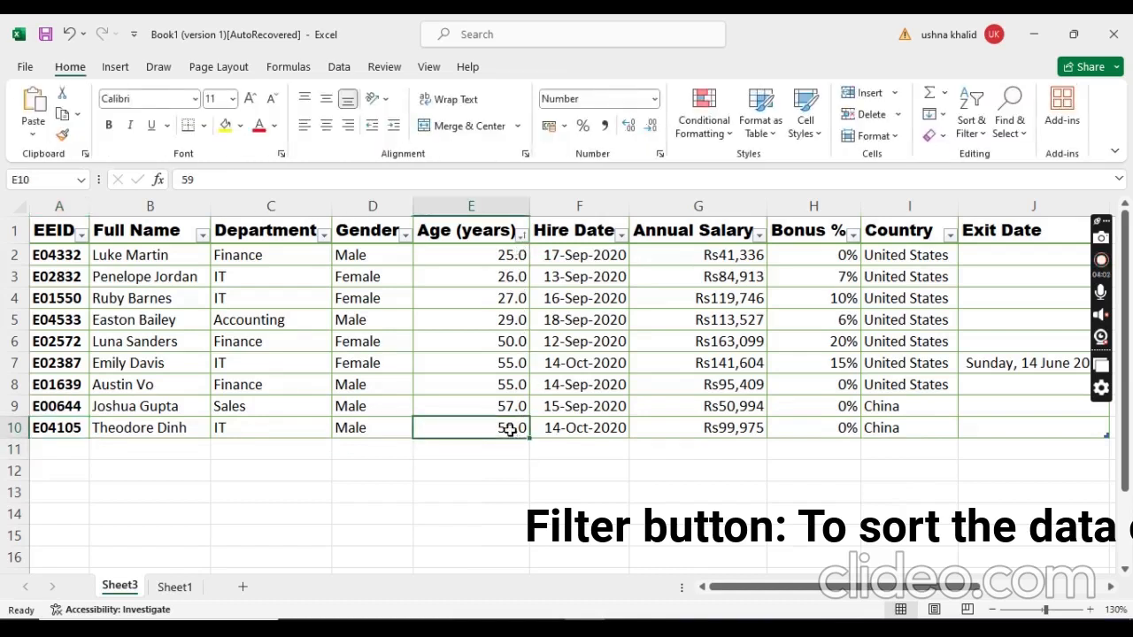
- Sort the table by Hire Date from newest to oldest, and look at the Department column's sort and filter options
click(623, 235)
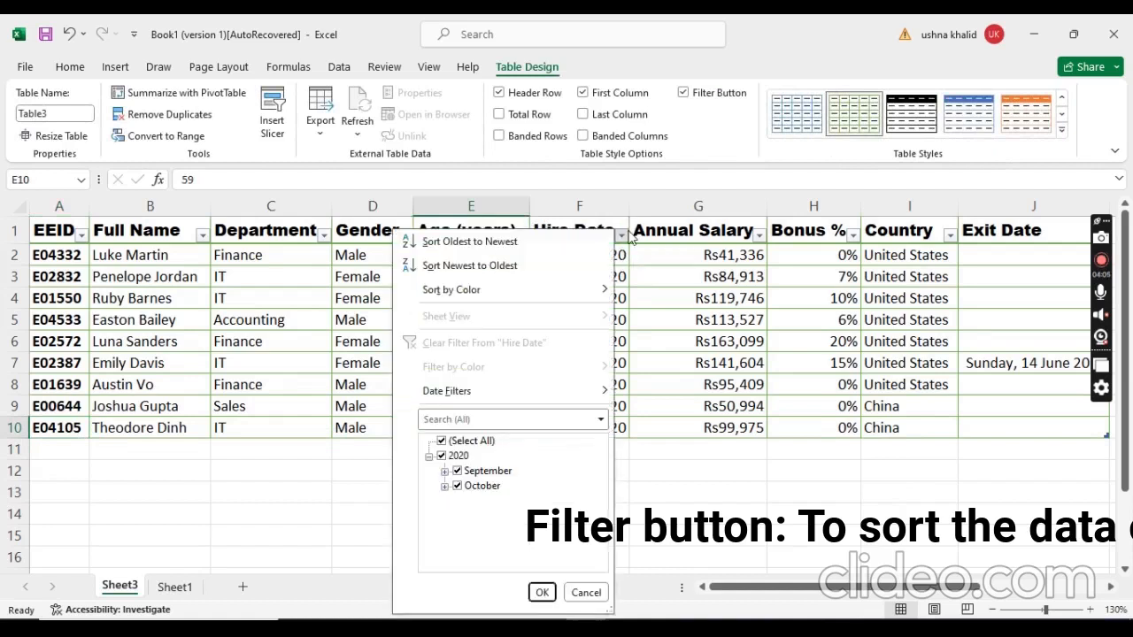
click(567, 265)
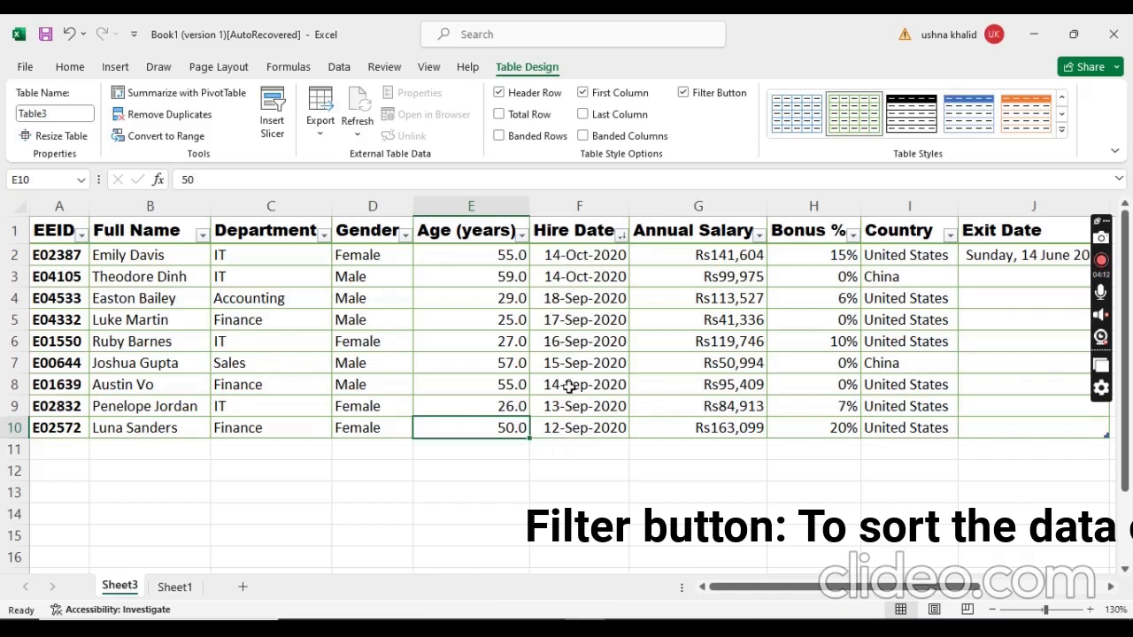
click(324, 236)
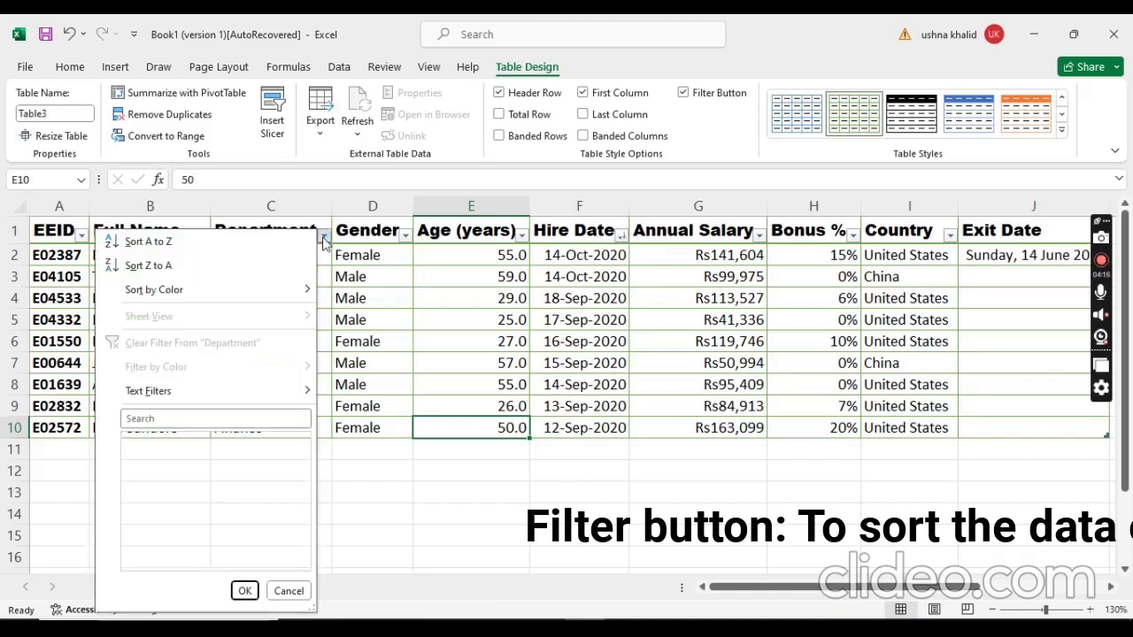
click(324, 236)
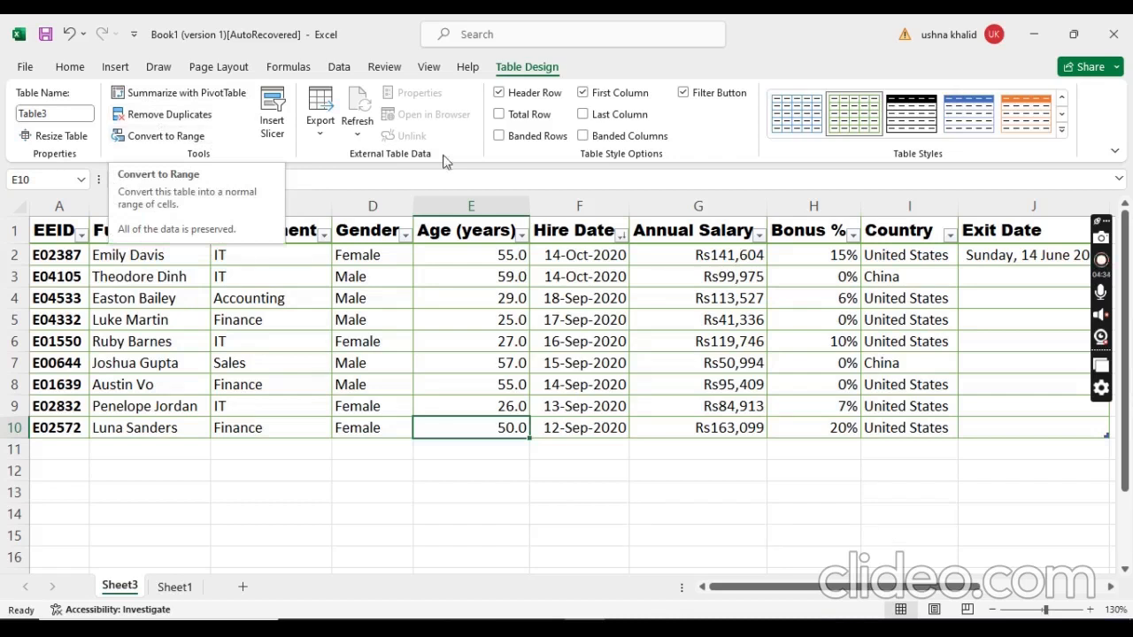
- Convert the table to a normal range of cells
click(185, 135)
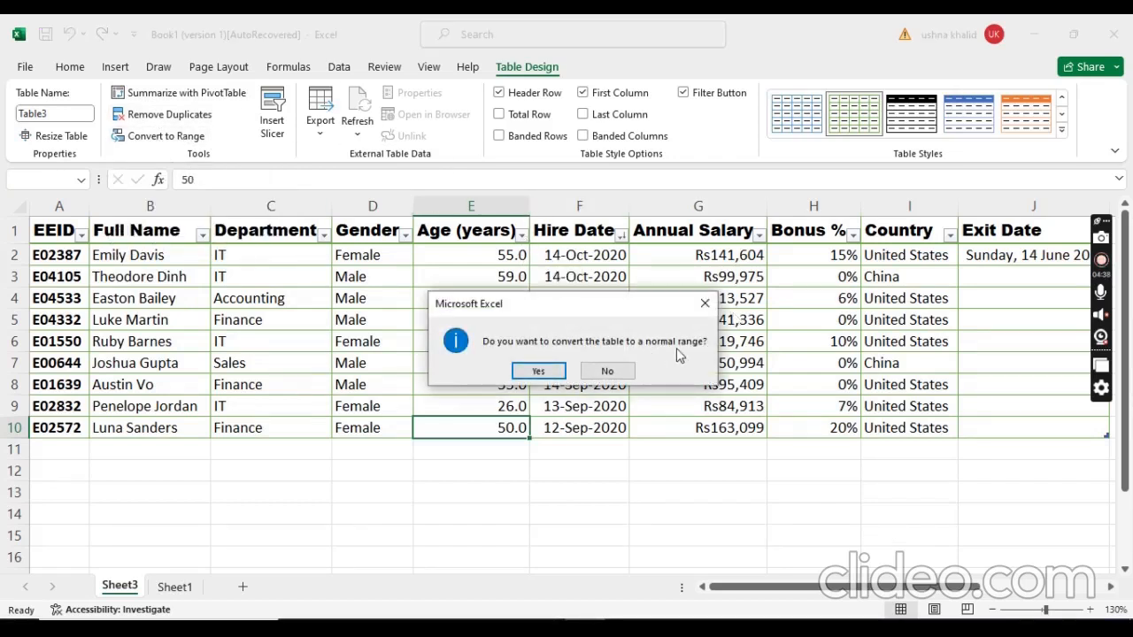
click(542, 372)
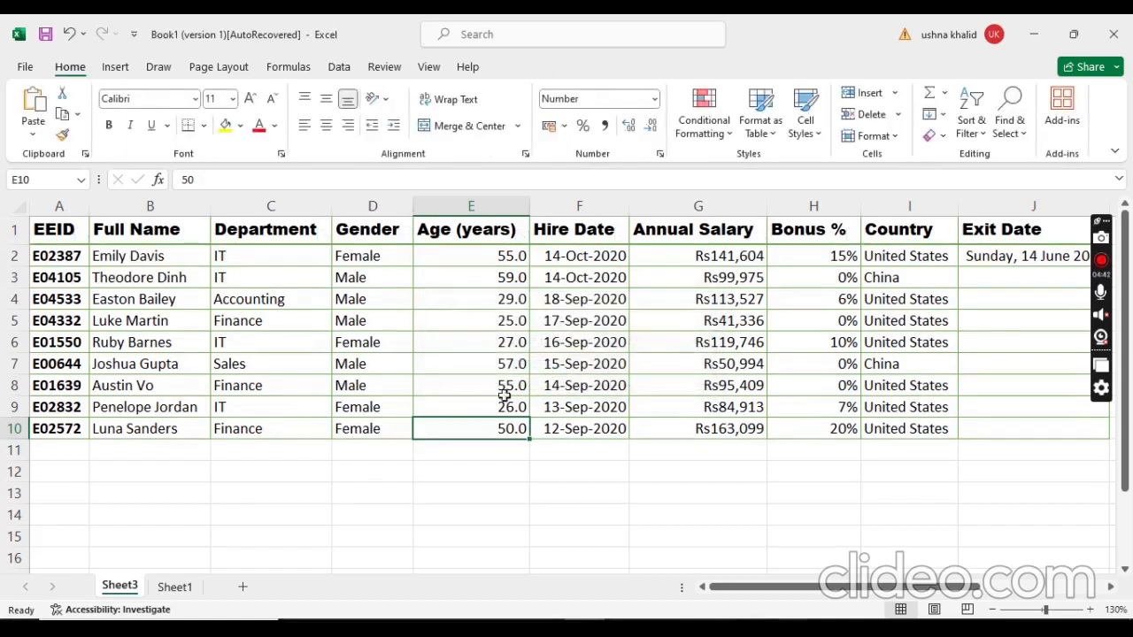
- Insert a table from the employee data range starting at A1, using the first row as headers
click(36, 224)
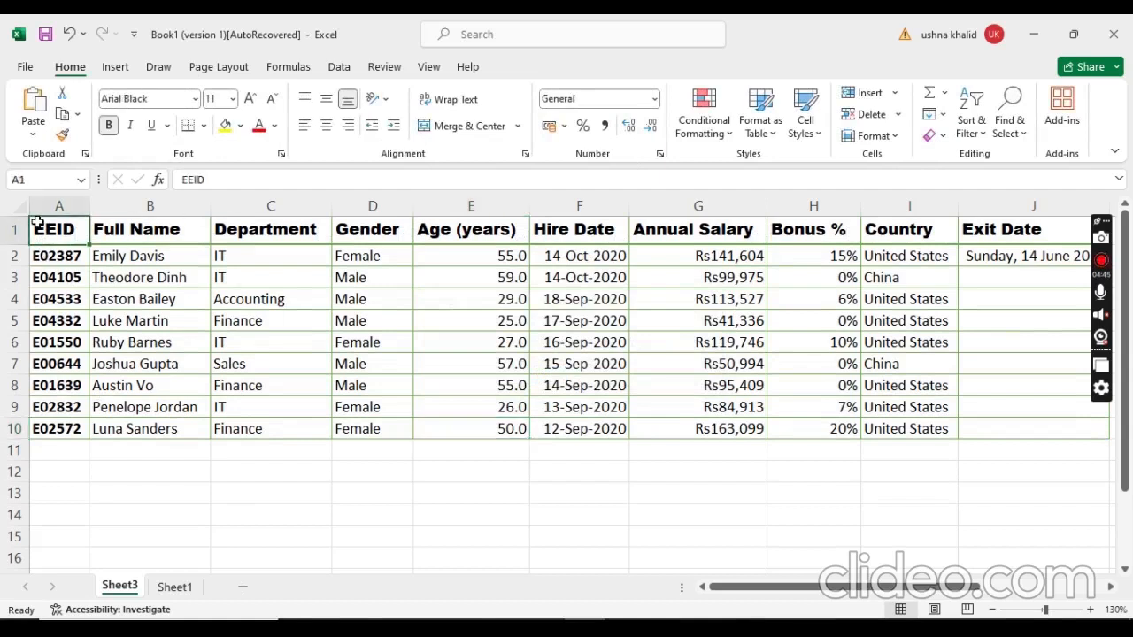
click(115, 66)
click(167, 122)
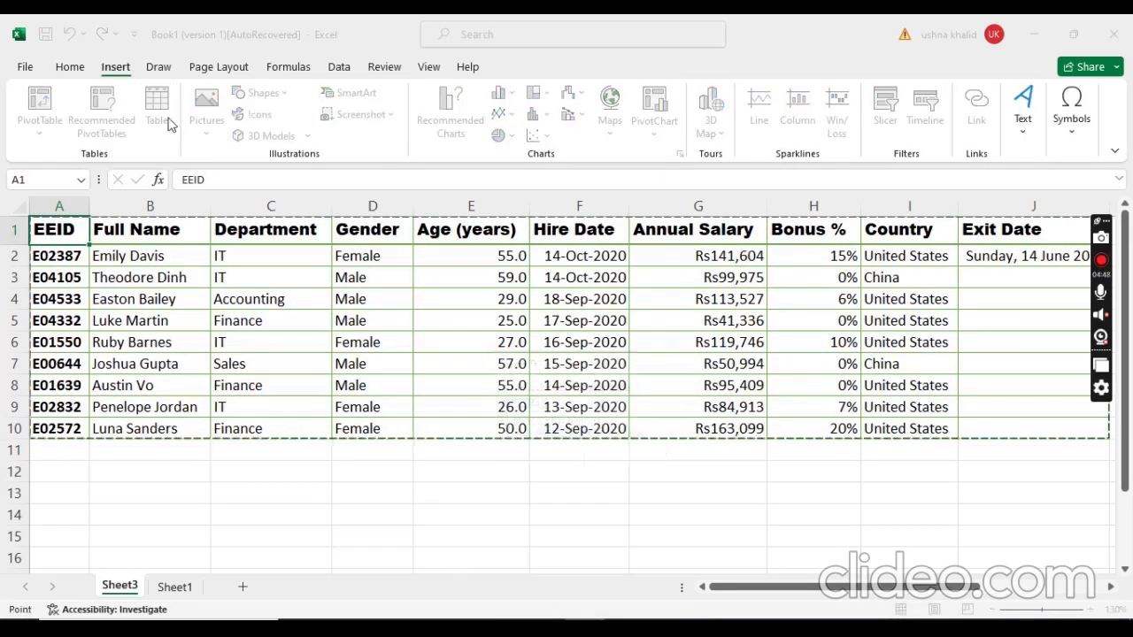
click(558, 441)
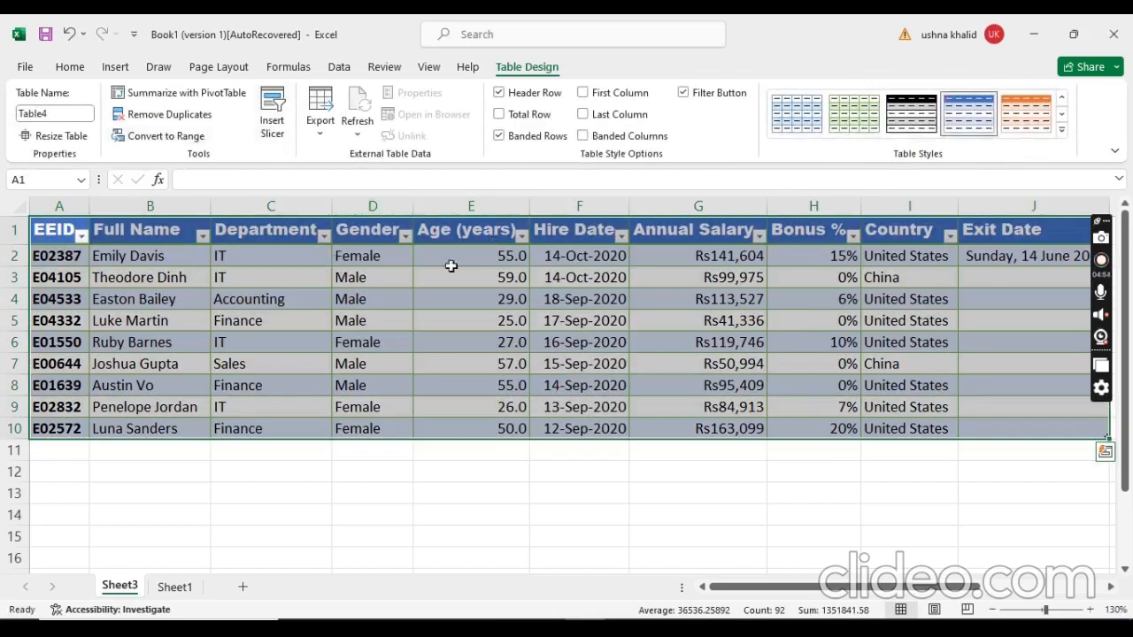
- Turn the table's filter buttons off and back on, and enable special formatting for the first column
click(683, 94)
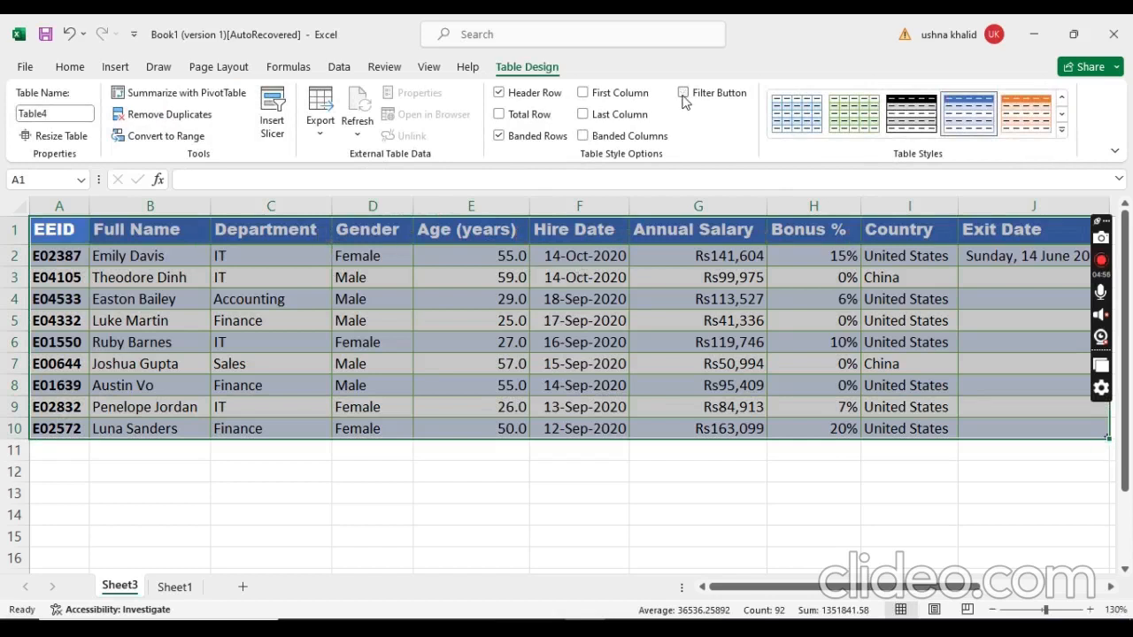
click(683, 93)
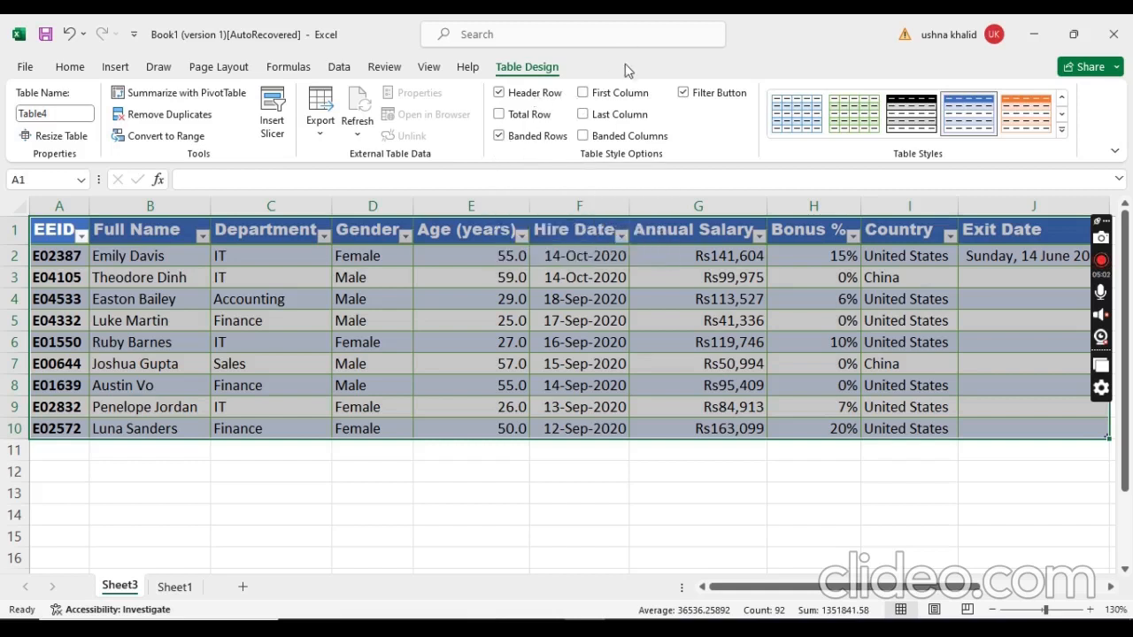
click(559, 447)
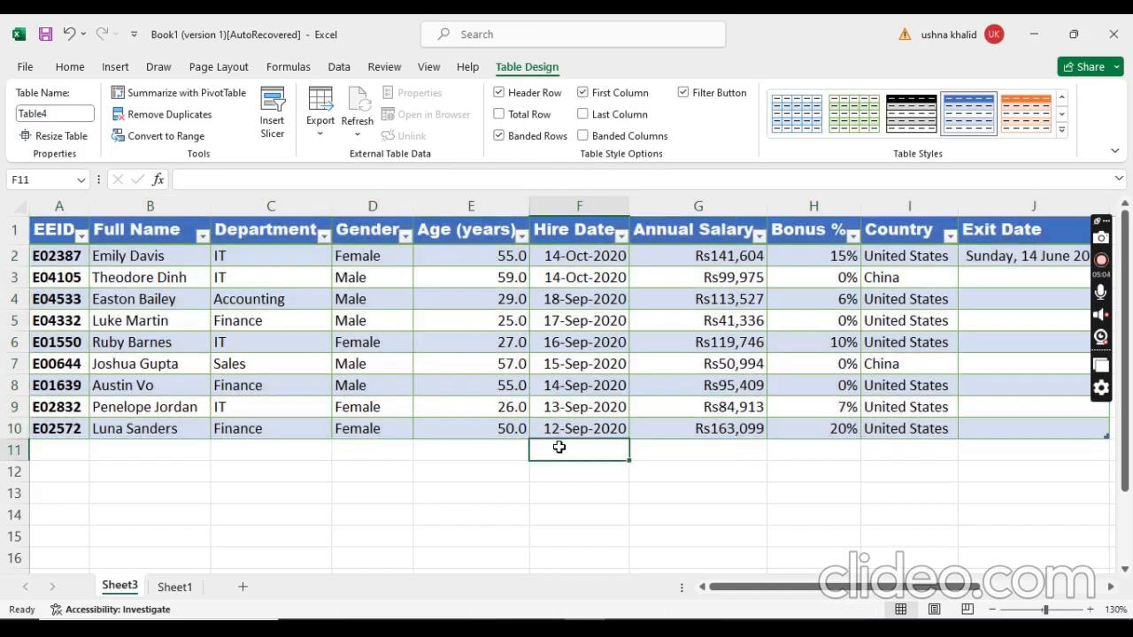
click(618, 303)
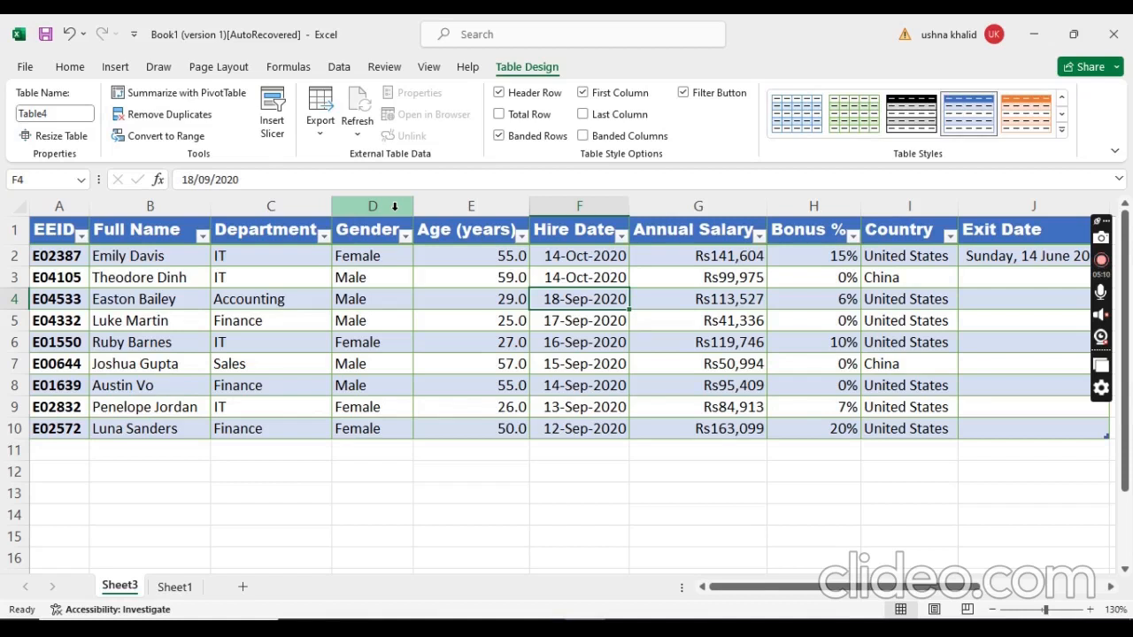
click(368, 451)
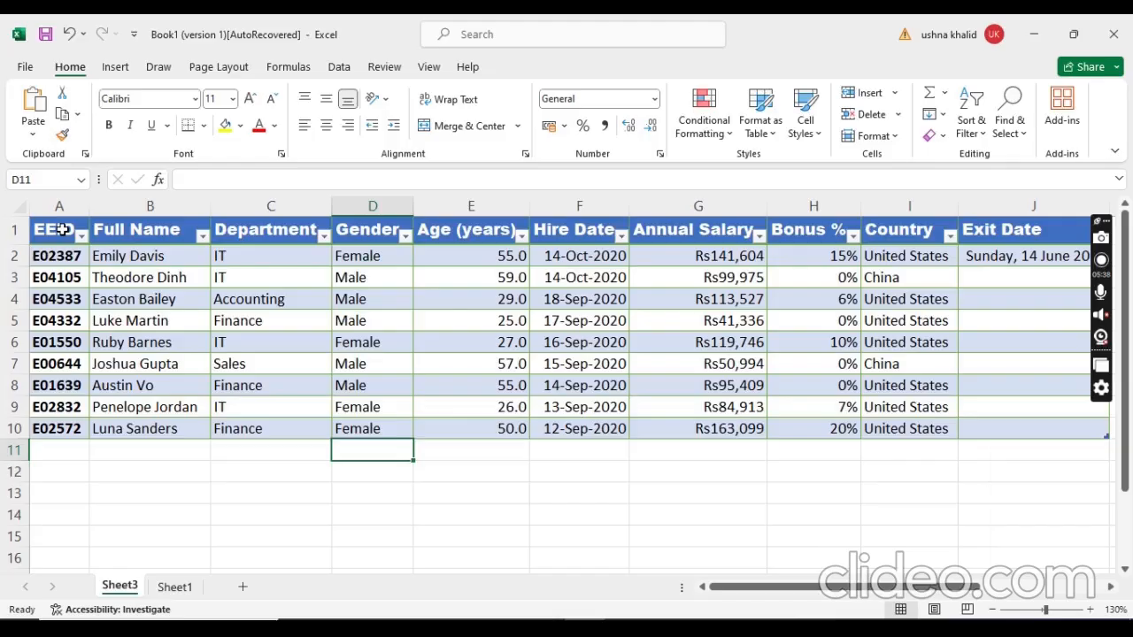
- Create a PivotTable from the employee table on a new worksheet
click(62, 230)
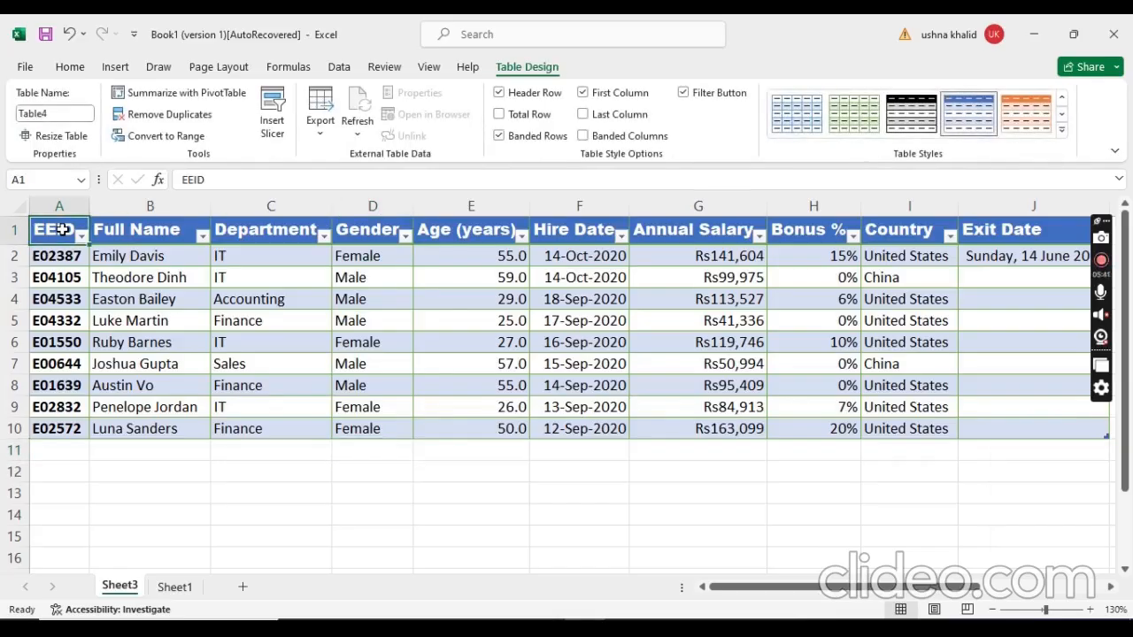
click(116, 68)
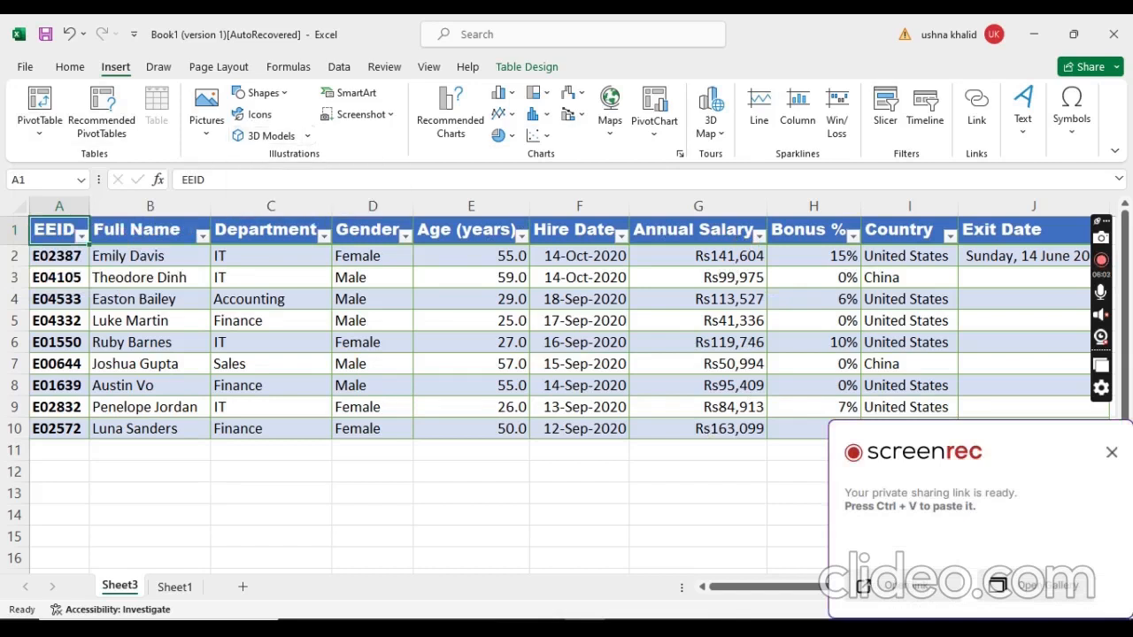
click(39, 133)
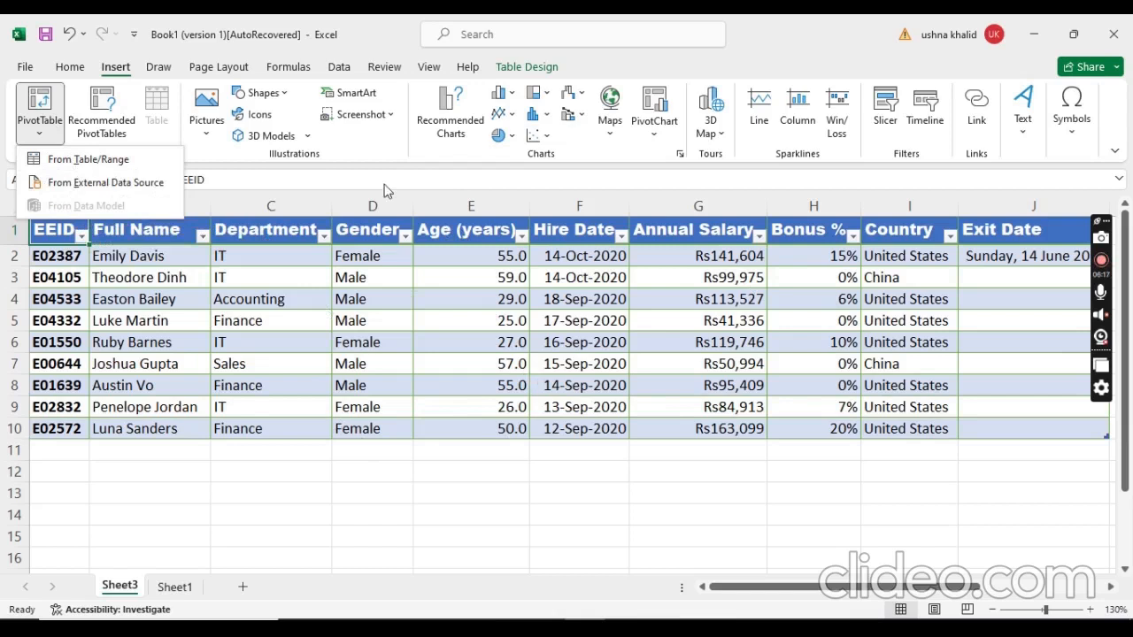
click(137, 162)
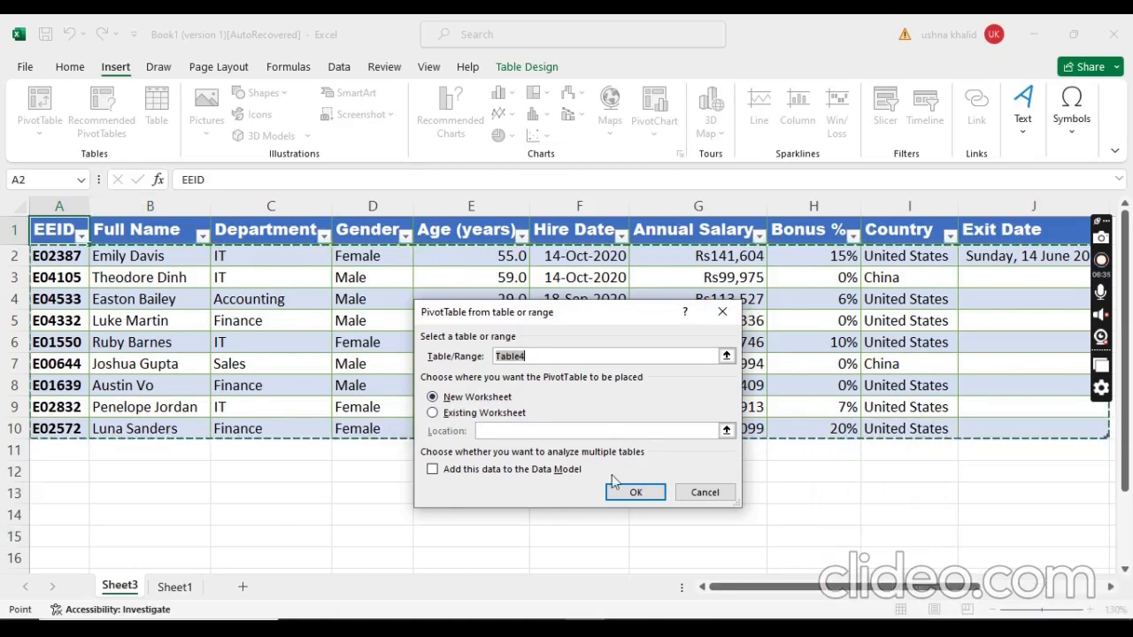
click(634, 494)
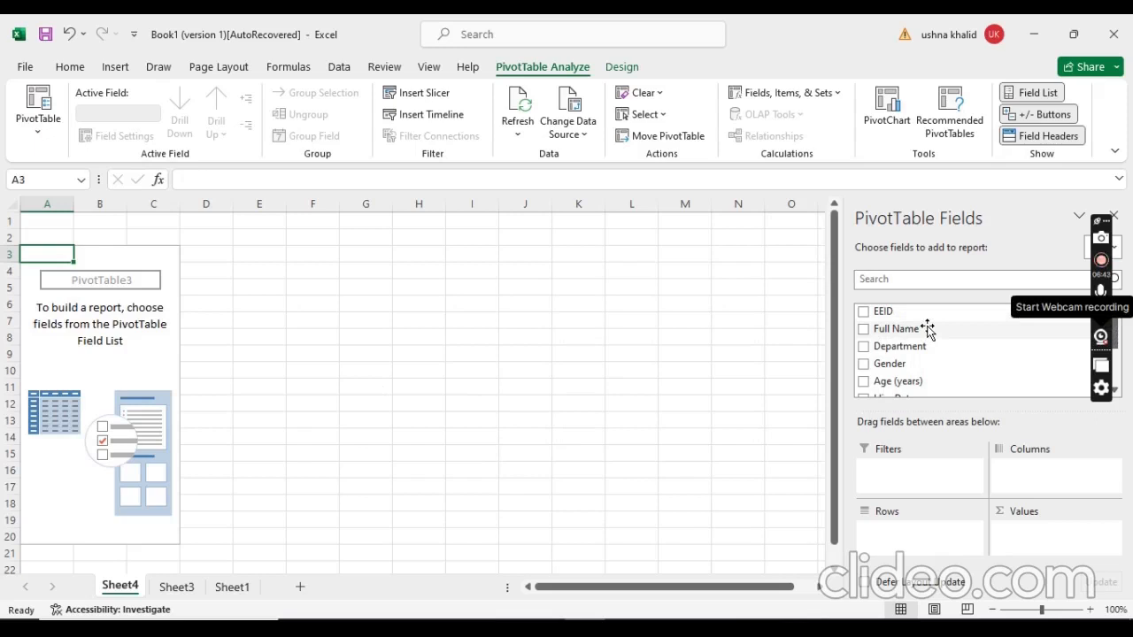
- Add the EEID field to the PivotTable rows and Annual Salary to its values
click(864, 312)
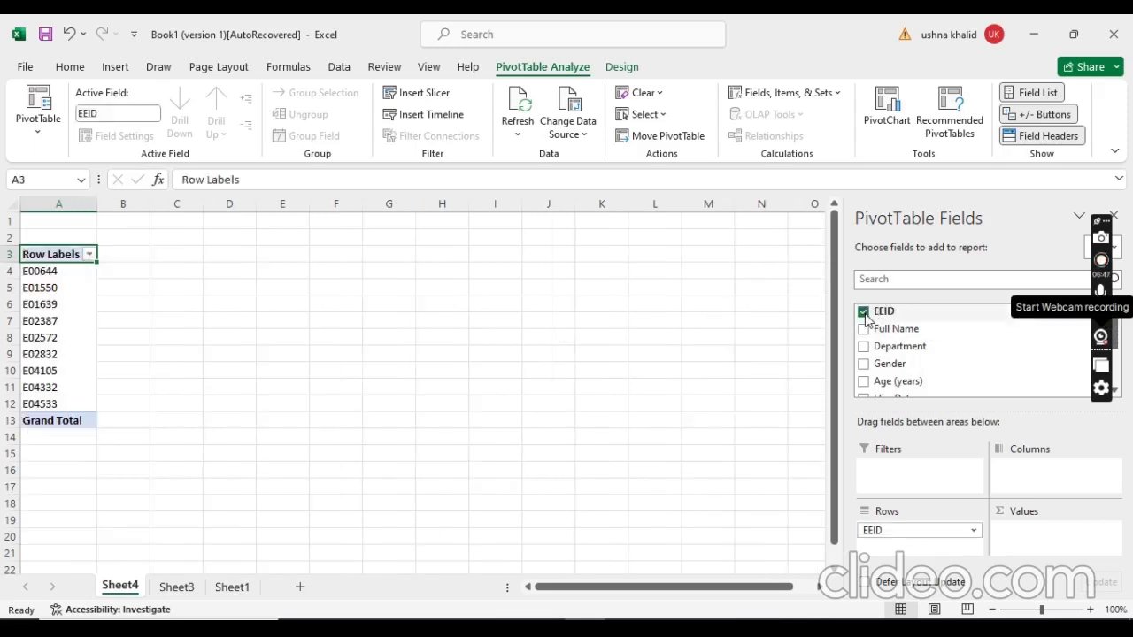
click(1117, 394)
click(1116, 395)
click(1117, 395)
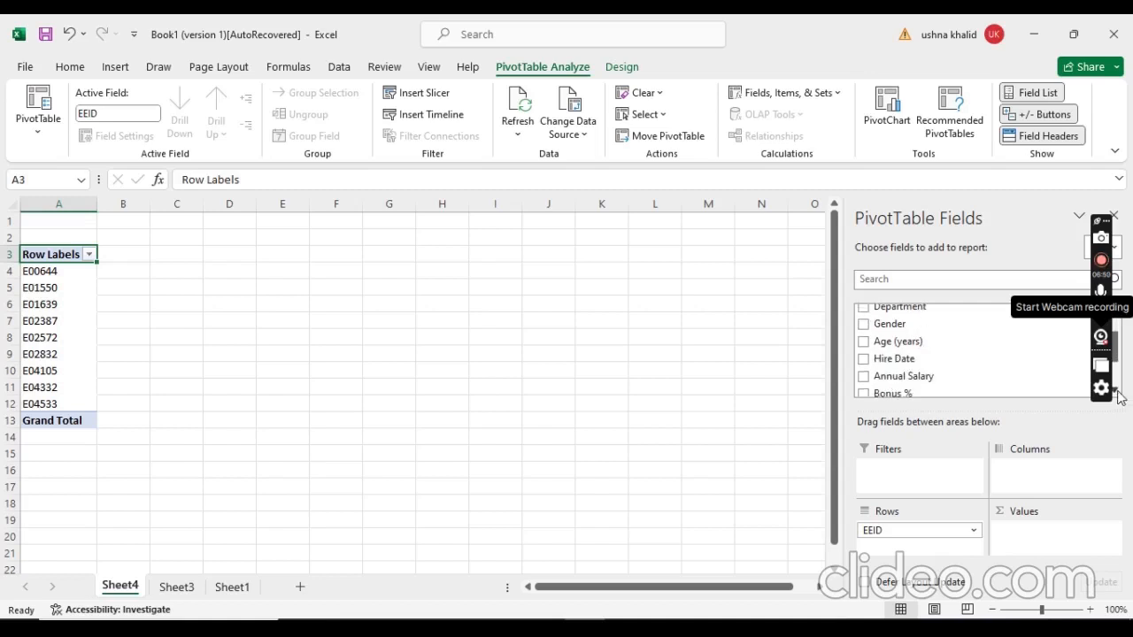
click(863, 378)
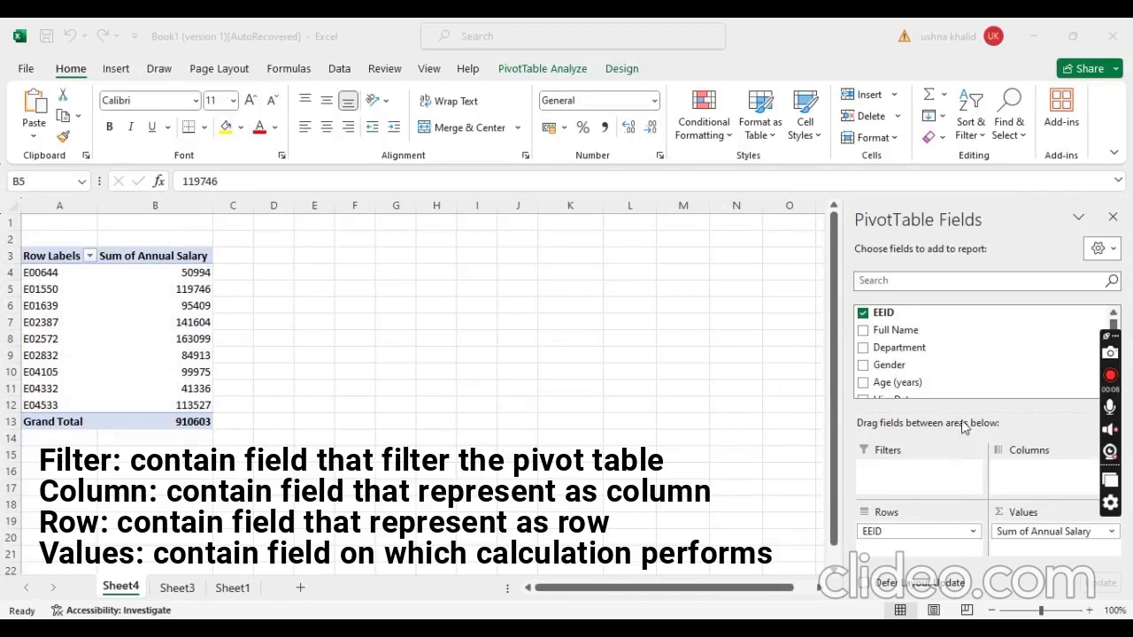
- Look at the sort and filter options of the PivotTable's Row Labels
click(954, 467)
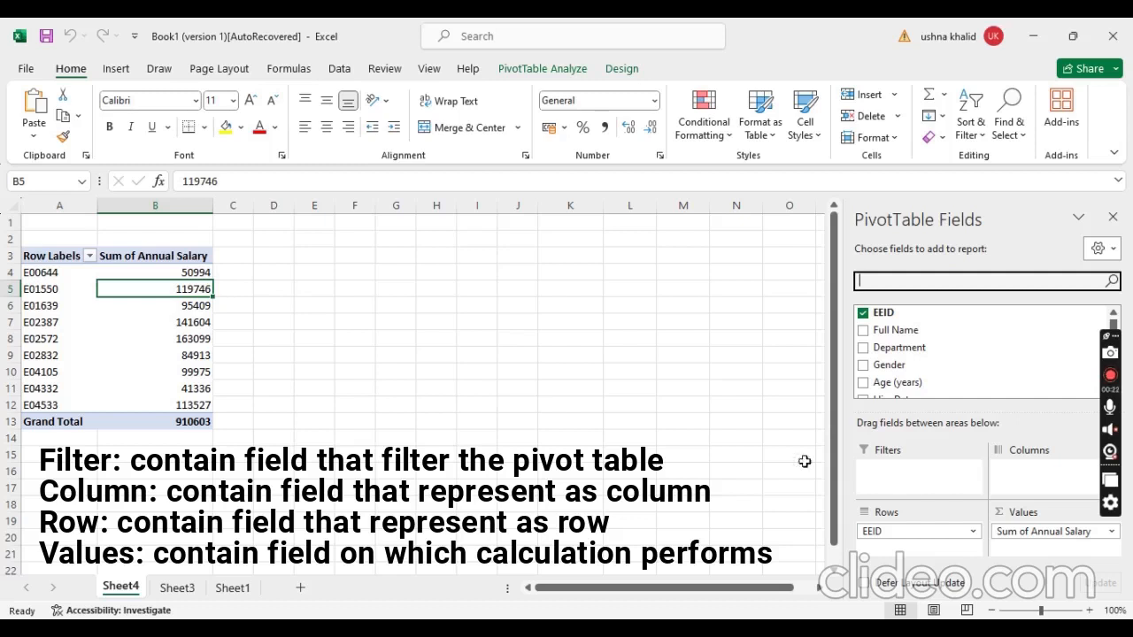
click(90, 256)
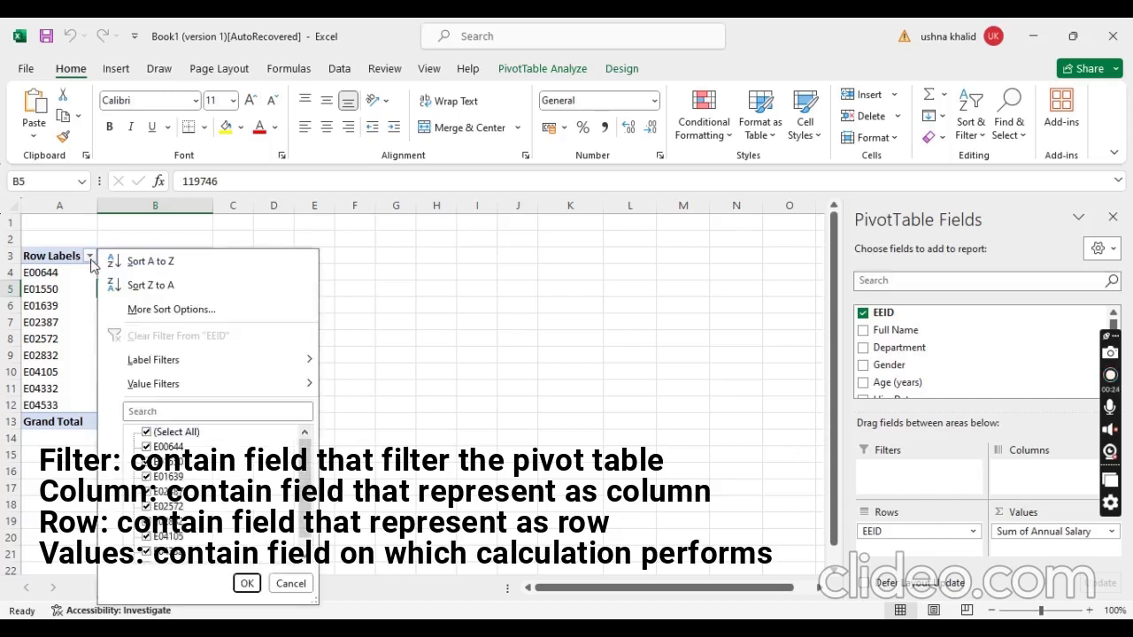
mouse_move(161, 370)
key(Escape)
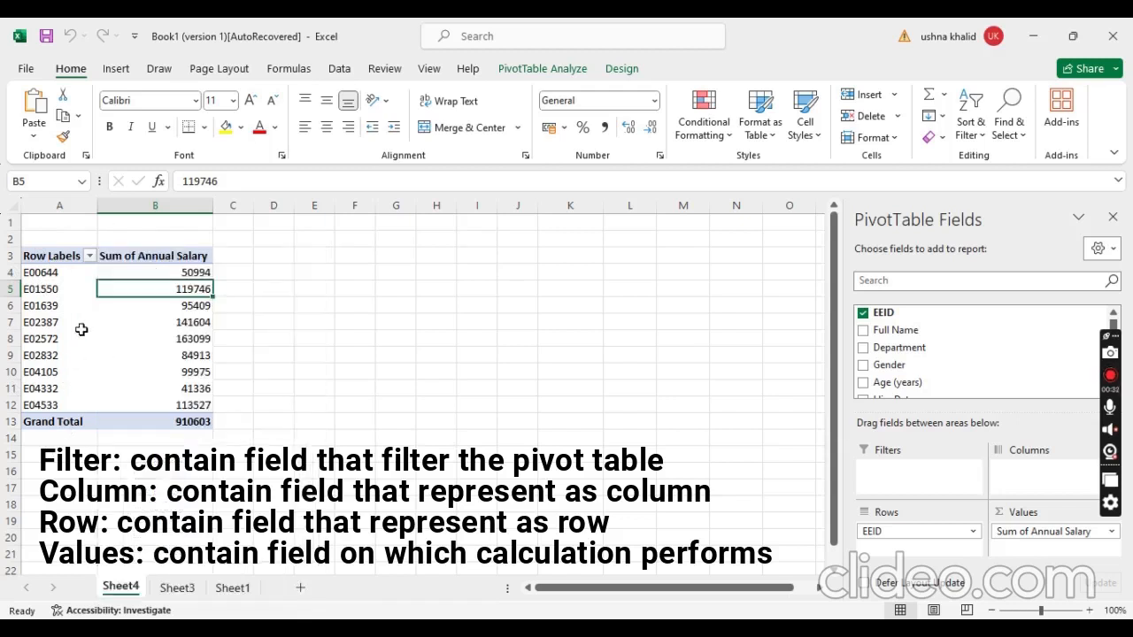
- Move the EEID field to the Filters area and filter the report to the first employee ID
drag(917, 536, 887, 471)
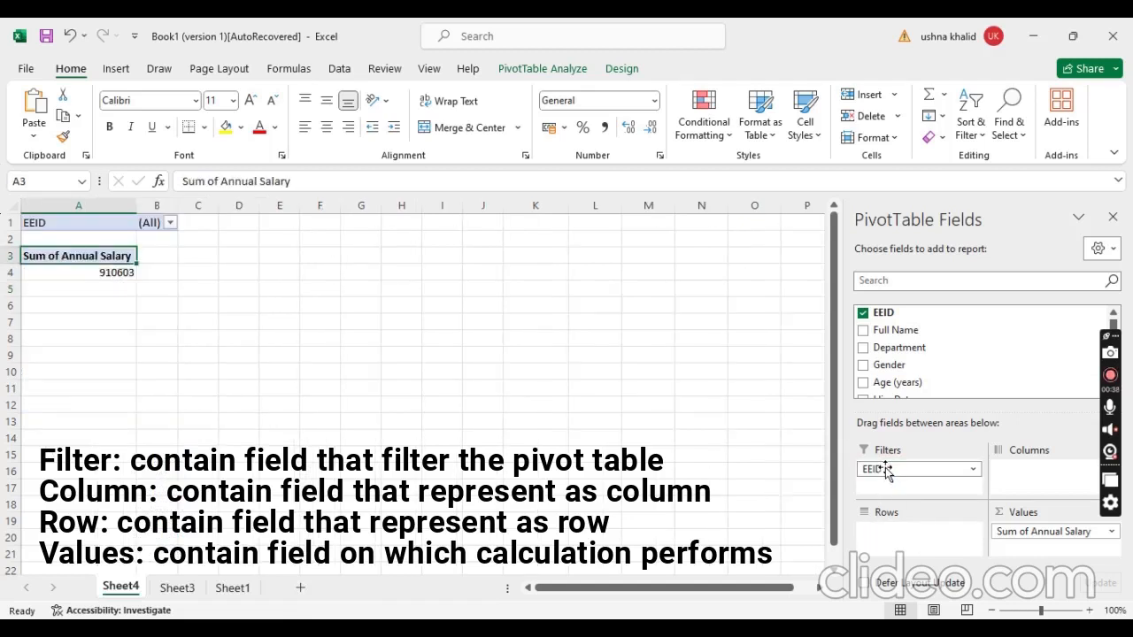
click(171, 224)
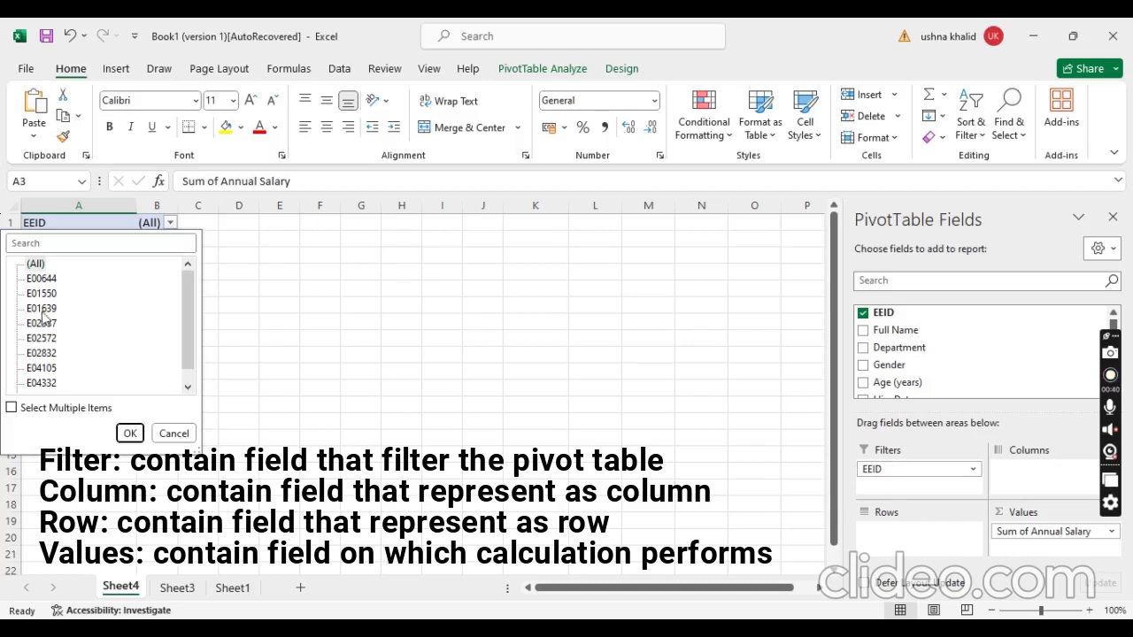
click(41, 278)
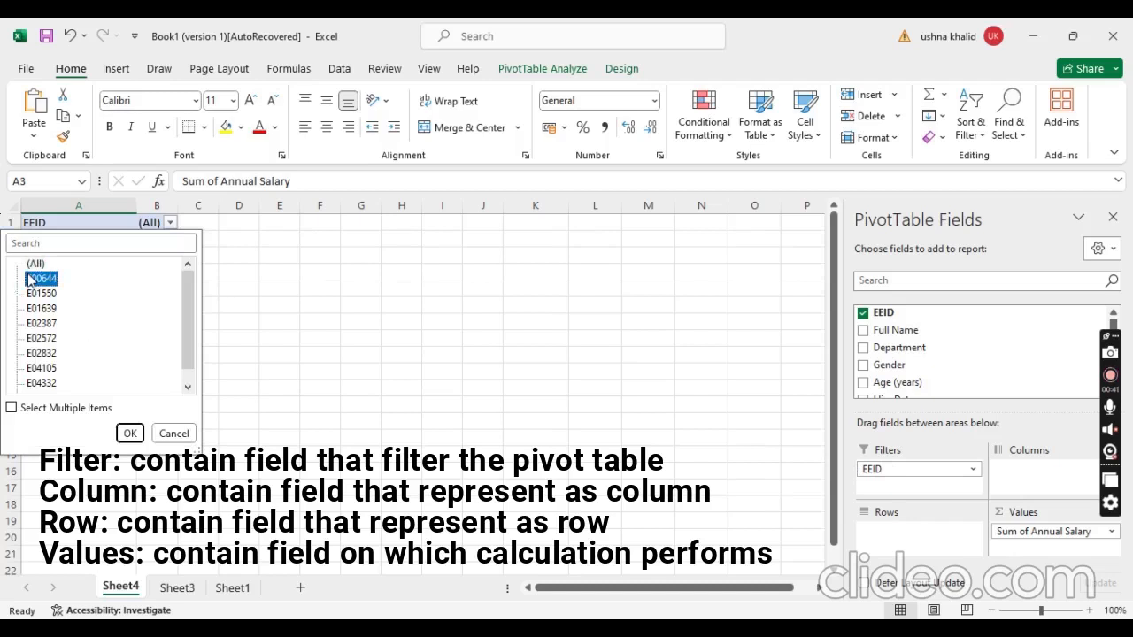
click(130, 433)
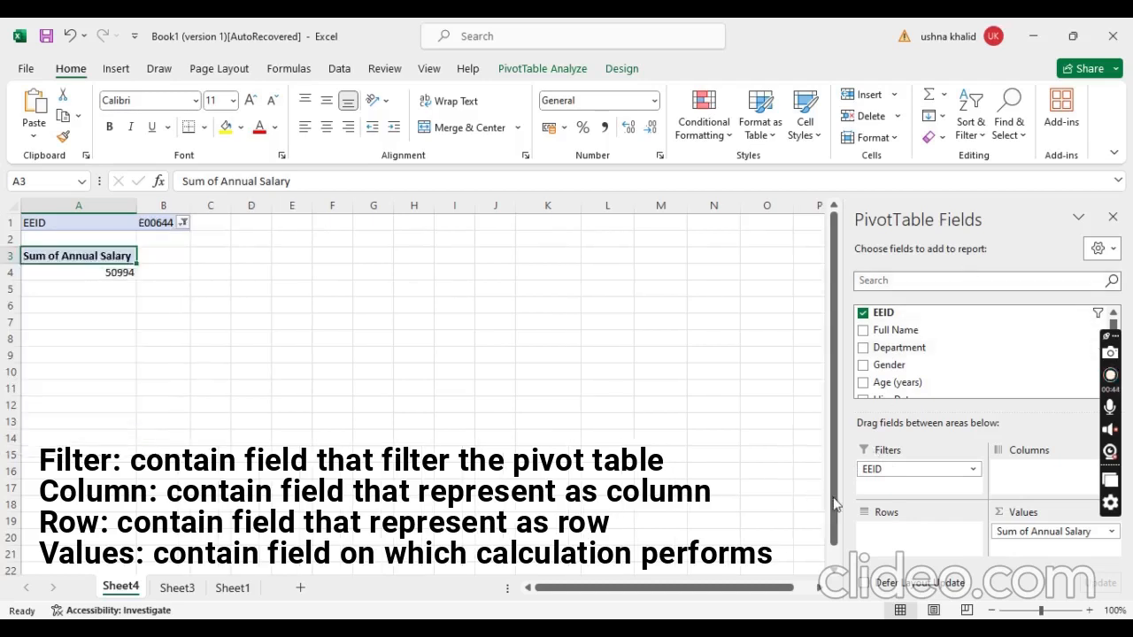
- Rearrange the EEID field from Filters through Rows to Columns, select labels across B4 to F4, and return the field to Rows
drag(884, 473, 889, 537)
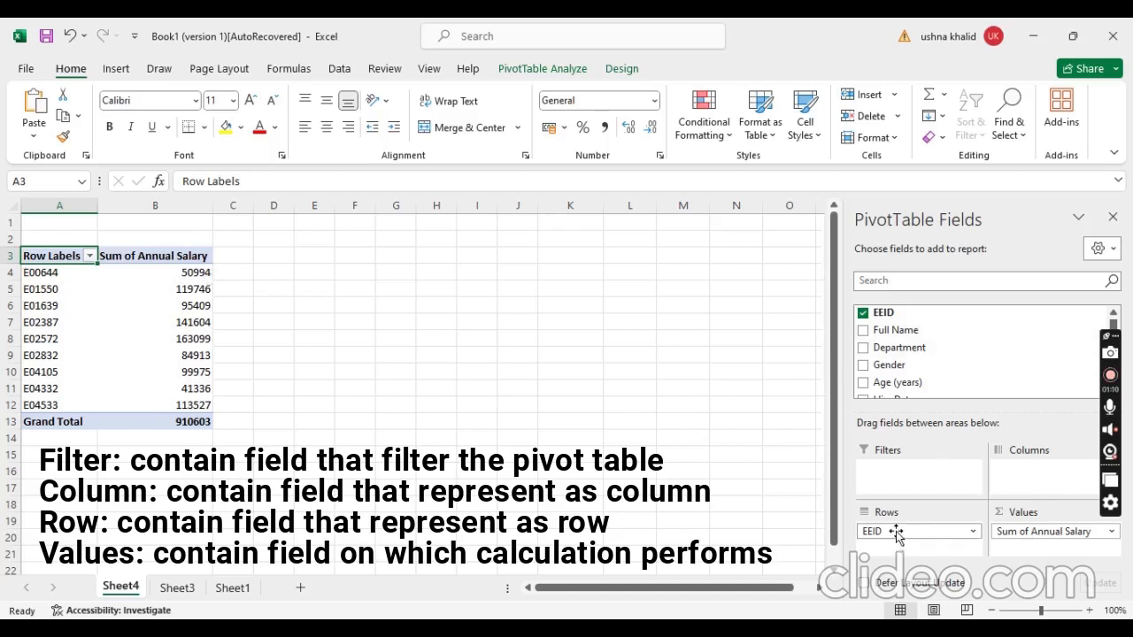
drag(885, 533, 1027, 488)
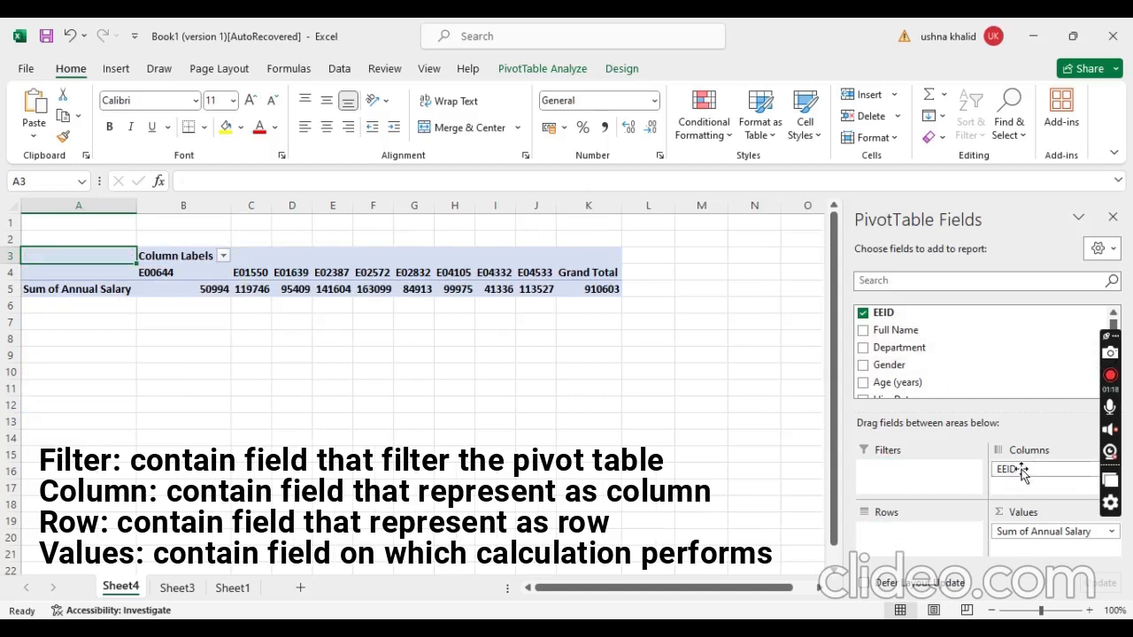
click(223, 273)
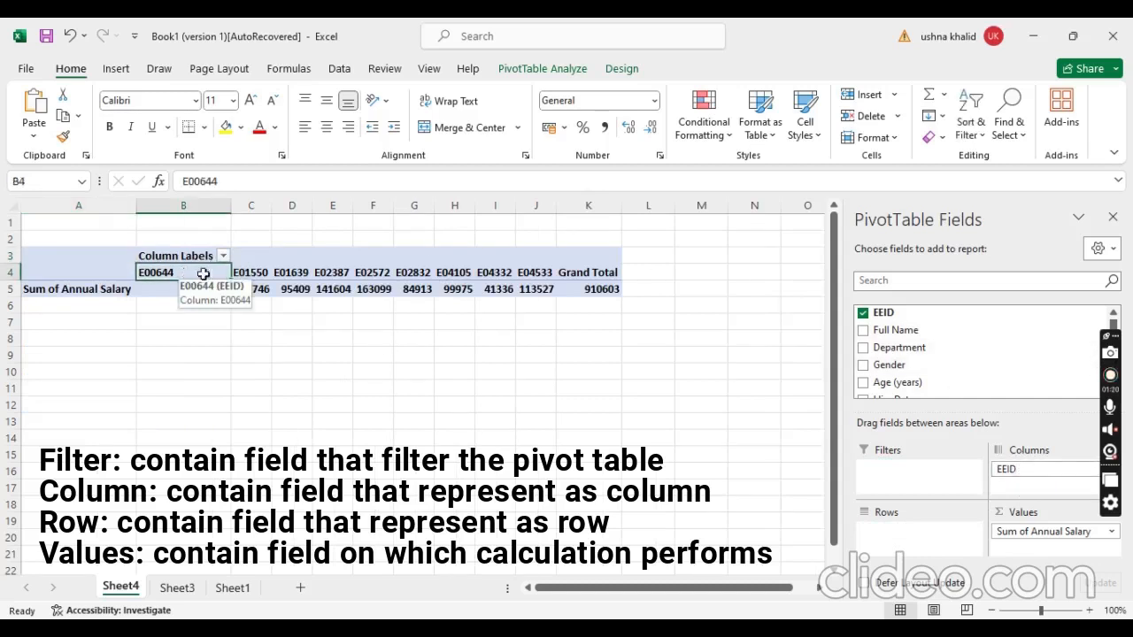
click(244, 272)
click(290, 273)
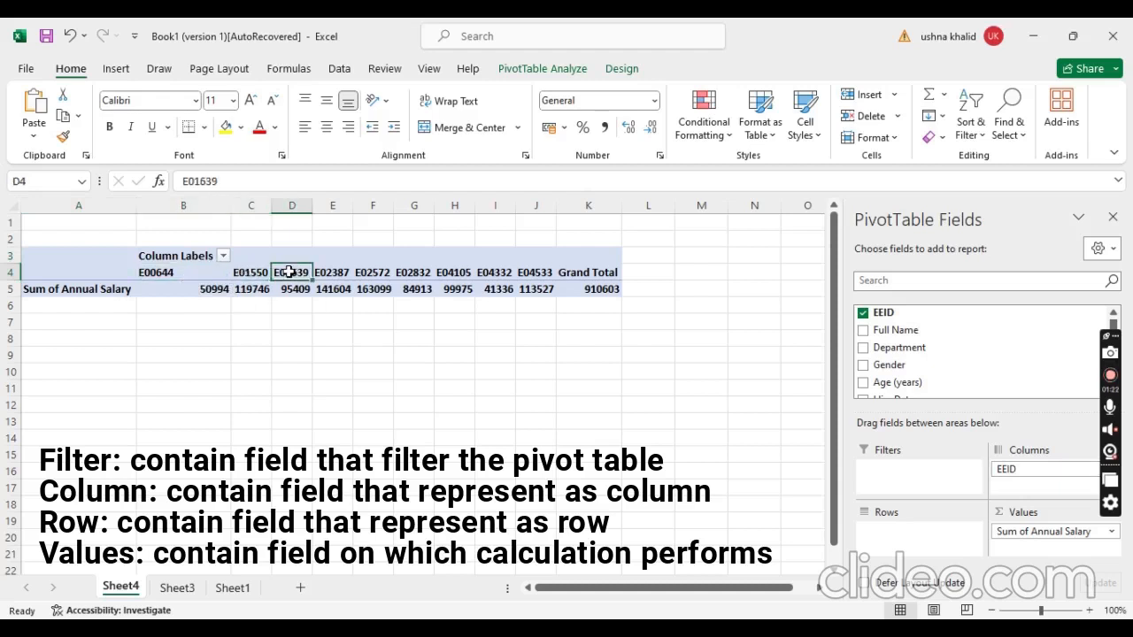
click(322, 272)
click(366, 273)
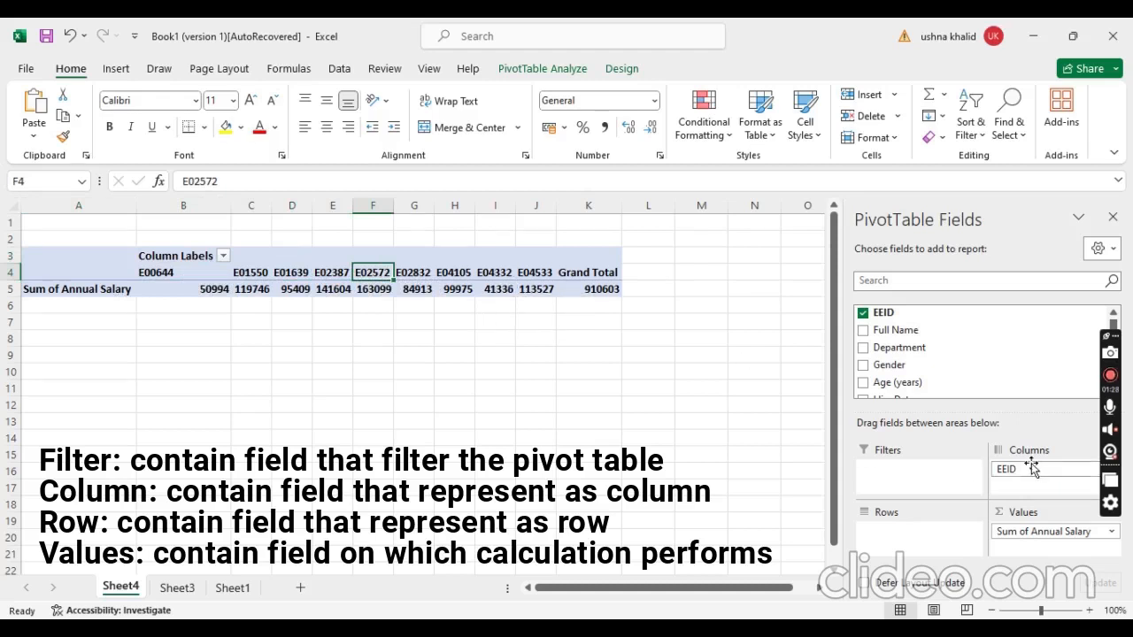
drag(1030, 468, 874, 524)
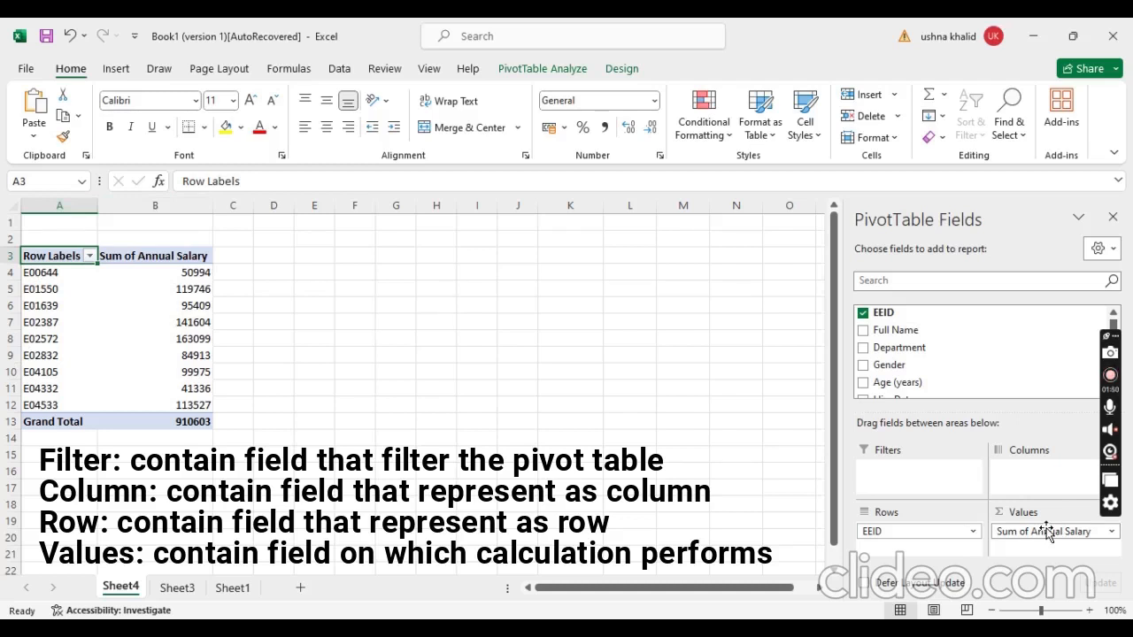
- Look at the field options for Sum of Annual Salary in the Values area, and close them
click(1111, 532)
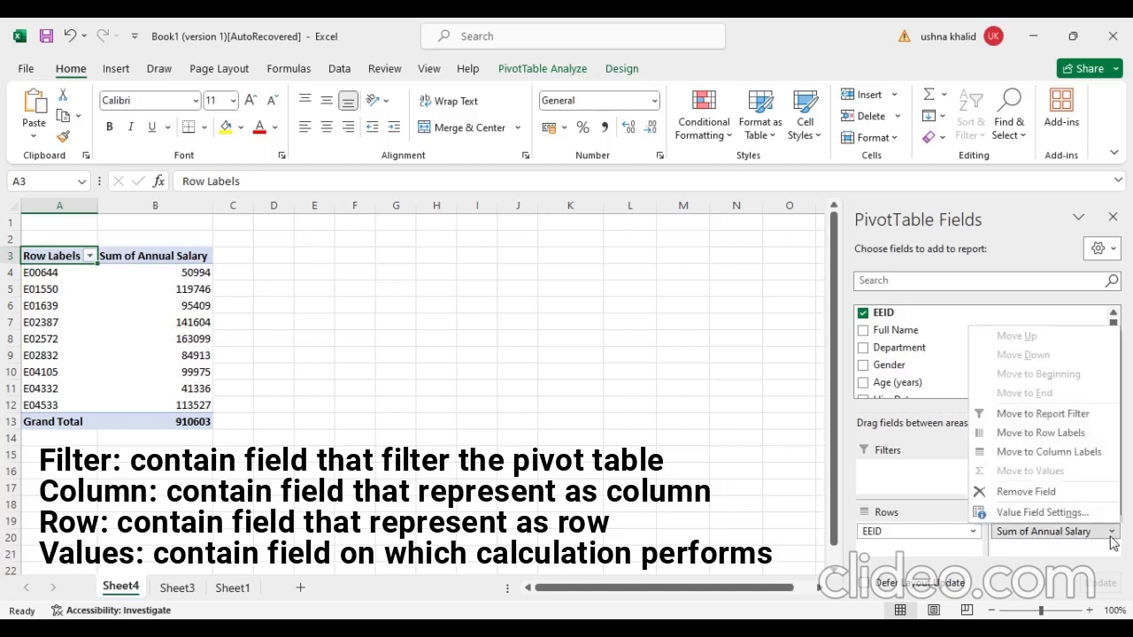
click(692, 476)
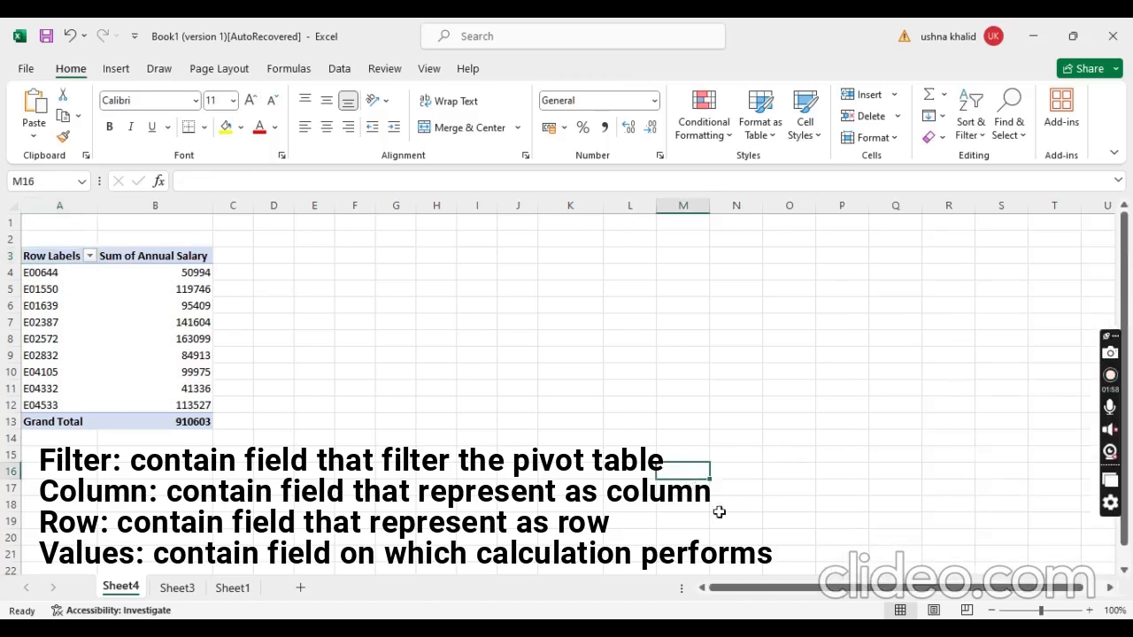
- Preview the bar and area chart types for the PivotTable, and insert a Clustered Column PivotChart
click(147, 285)
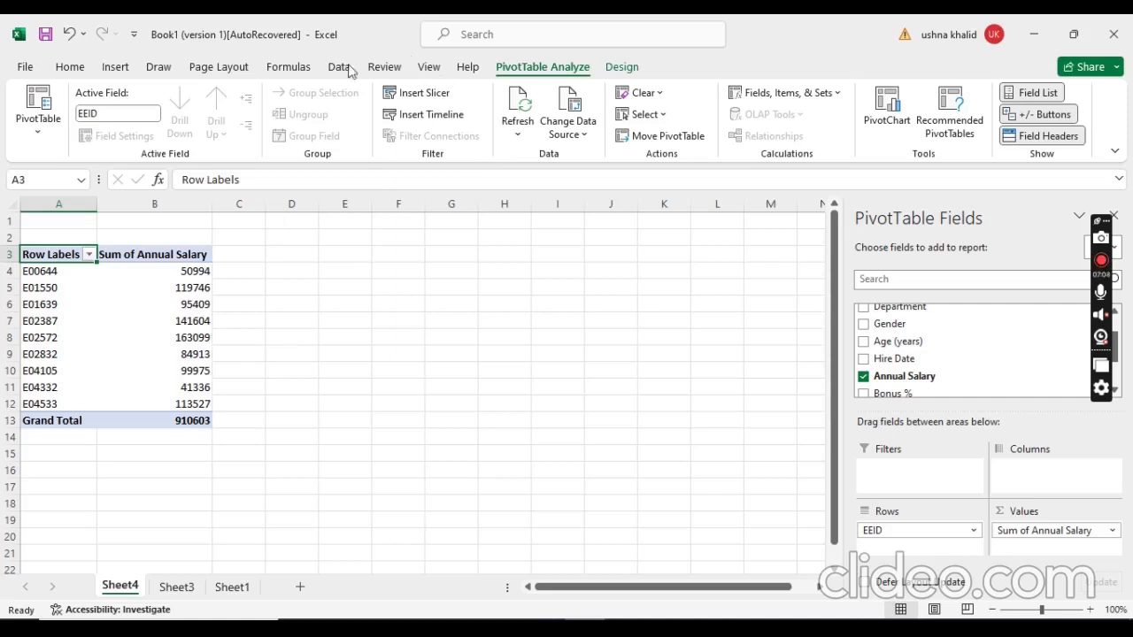
click(126, 76)
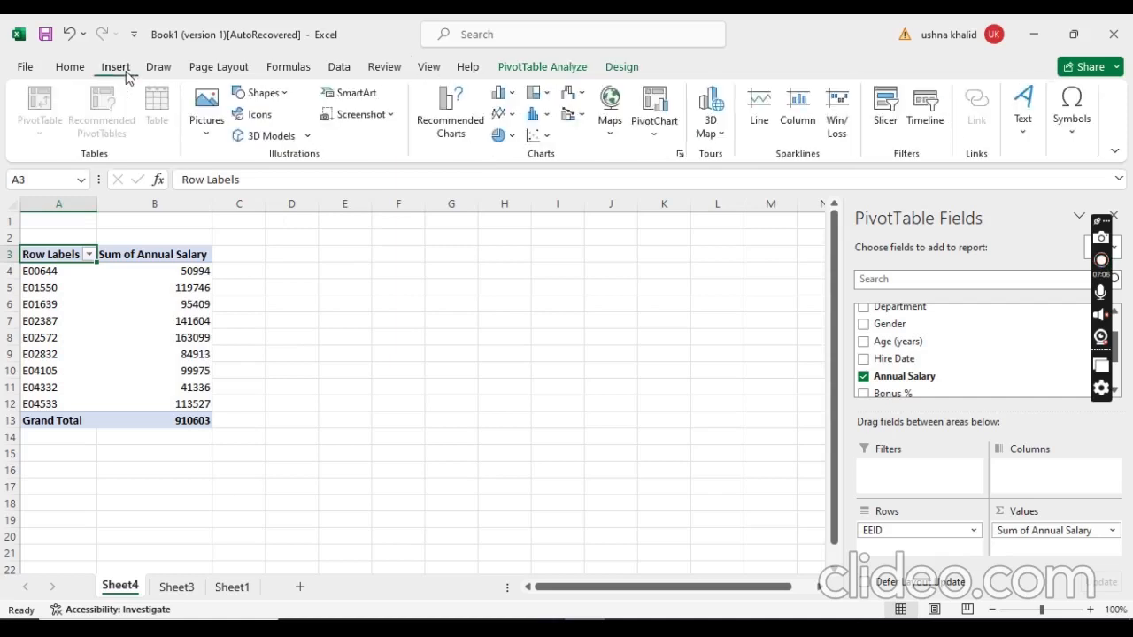
click(447, 135)
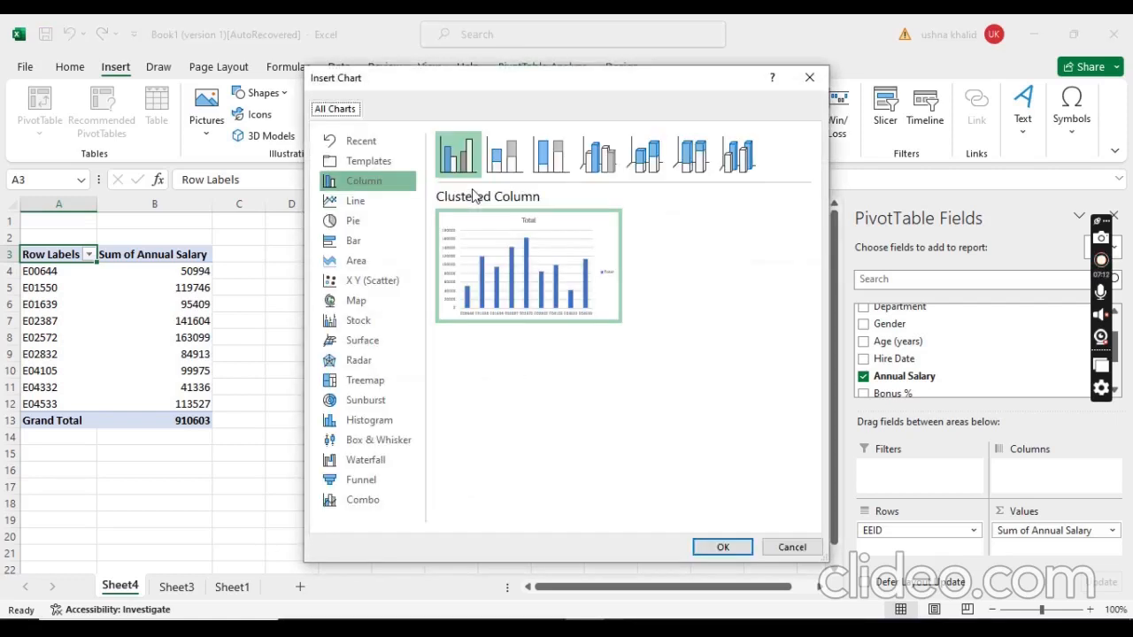
click(374, 242)
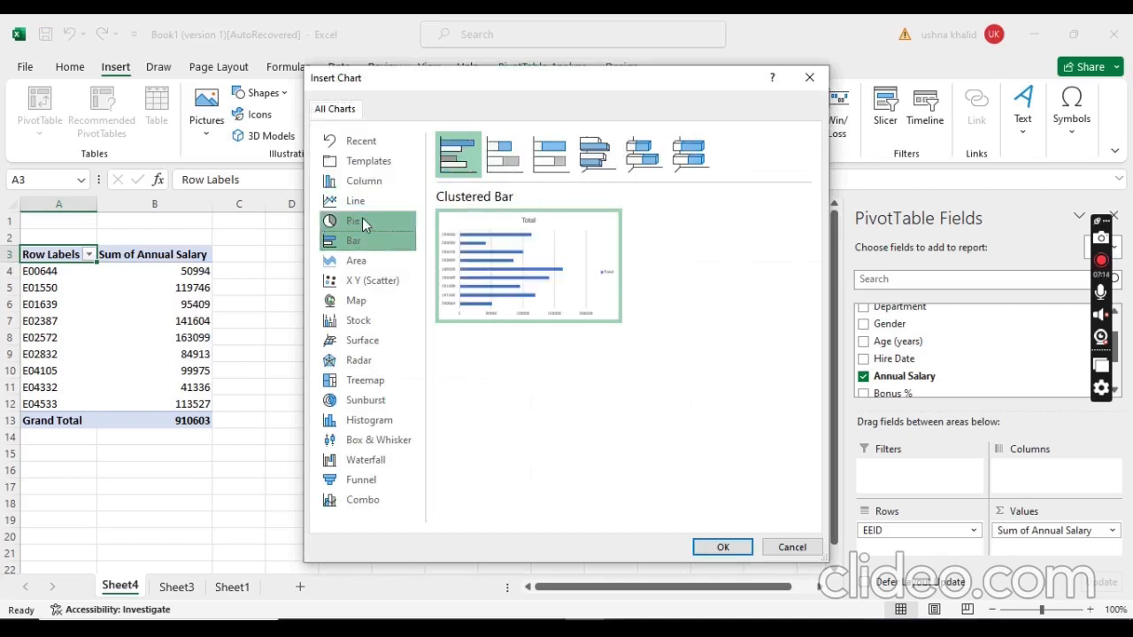
click(362, 220)
click(367, 243)
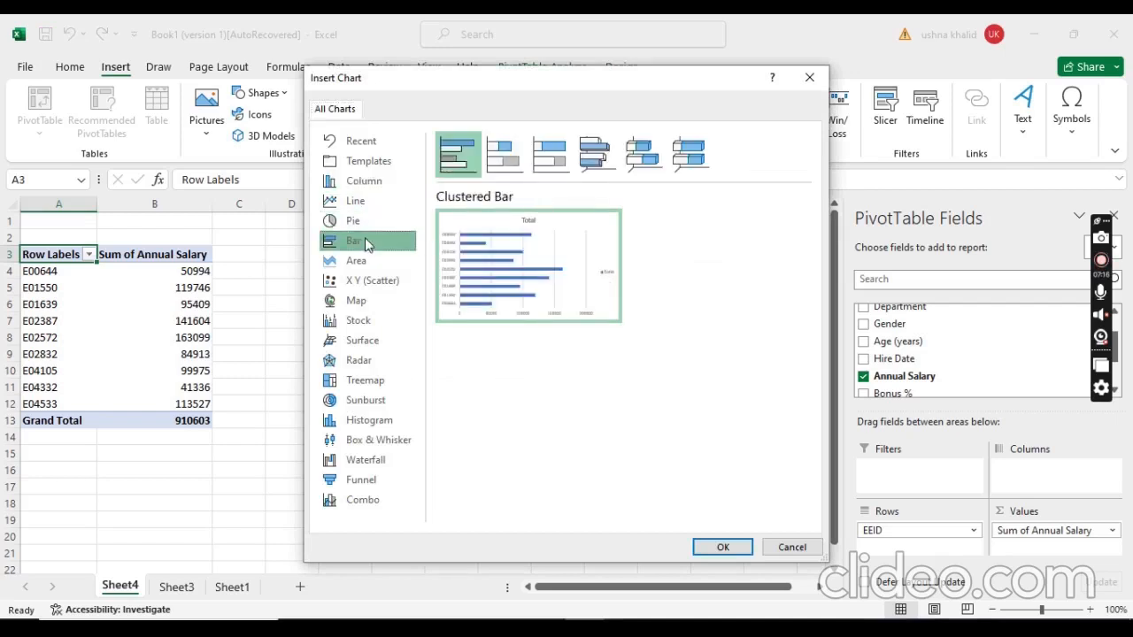
click(367, 263)
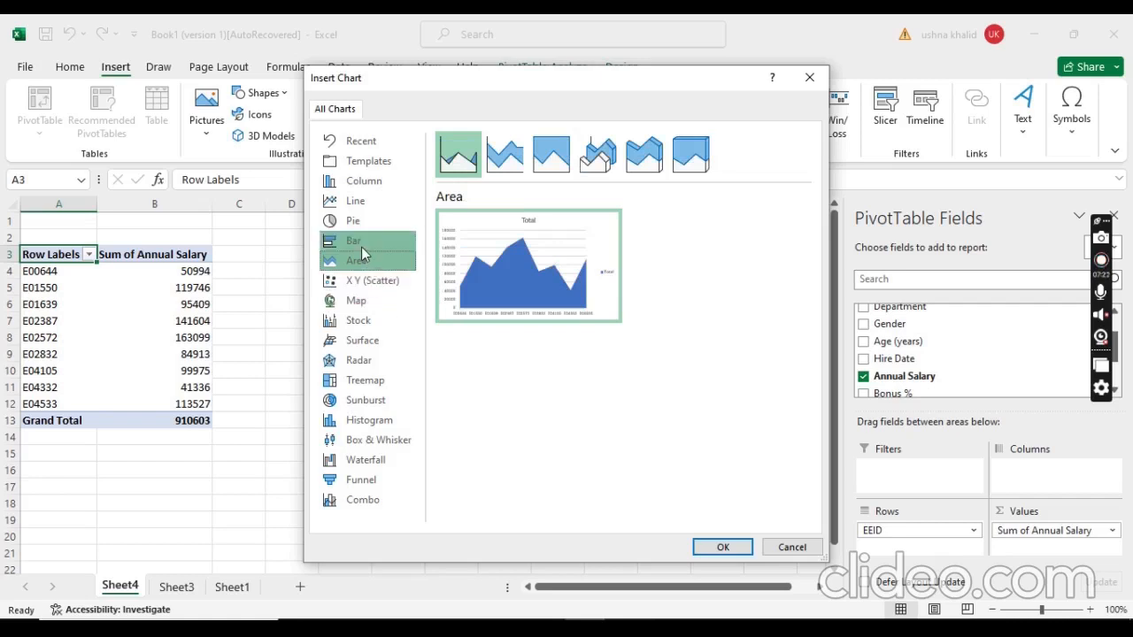
click(370, 186)
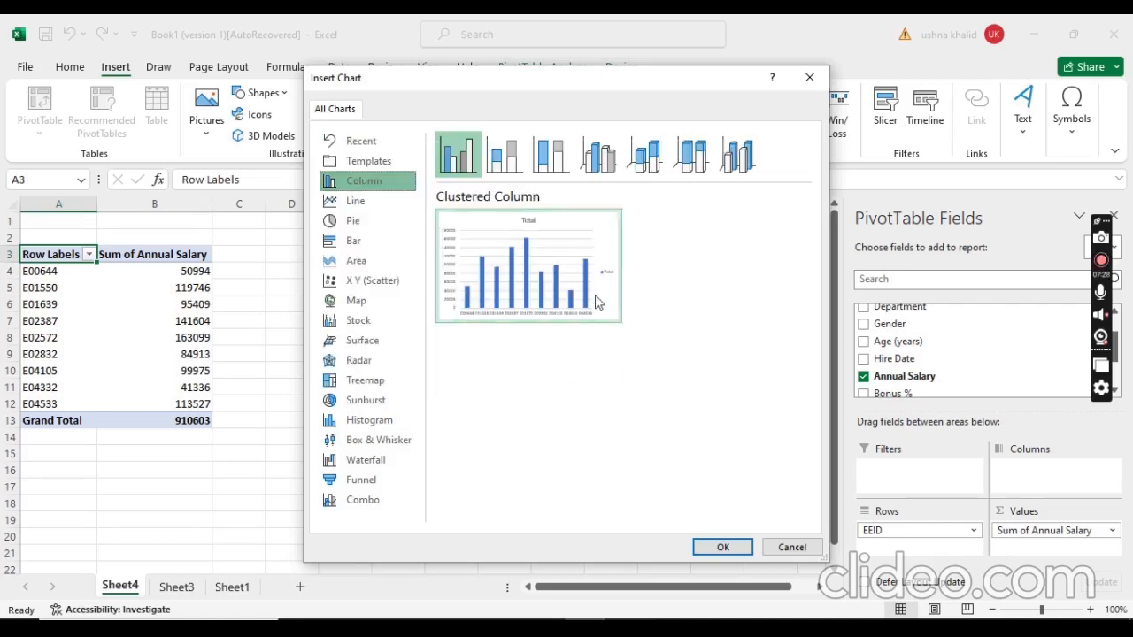
mouse_move(574, 291)
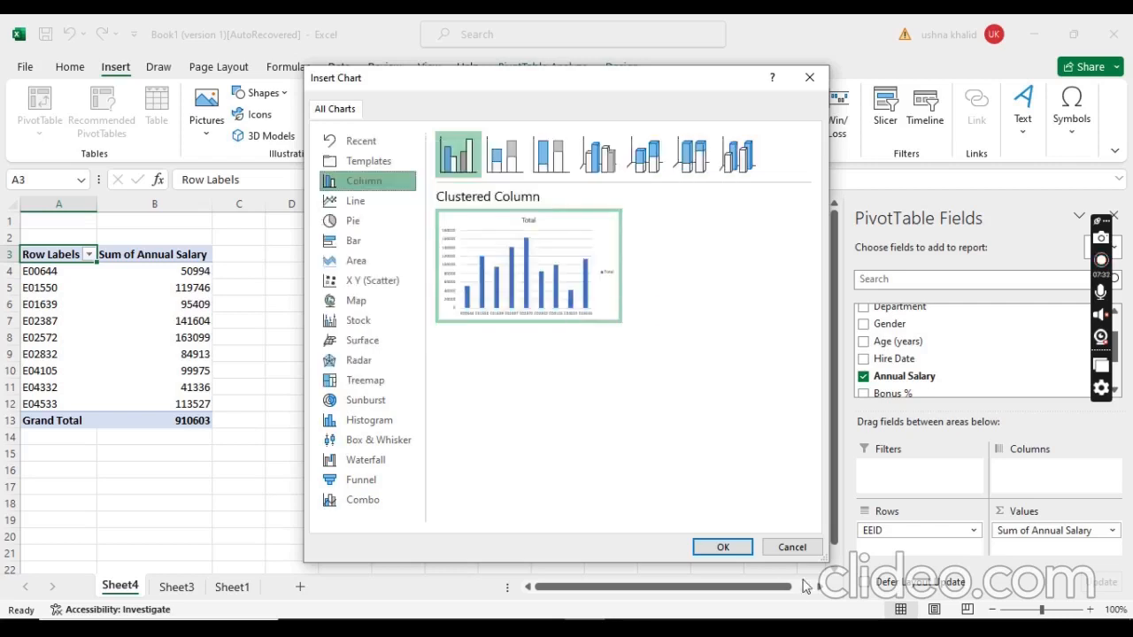
click(723, 548)
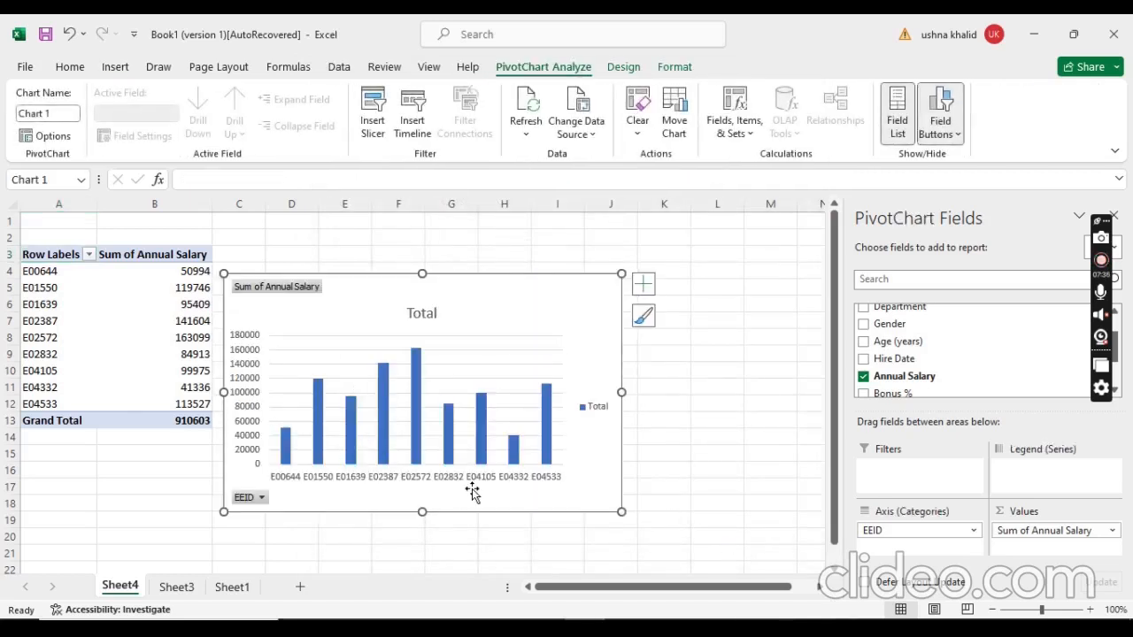
- Add the Bonus % field to the PivotChart and move the chart clear of the PivotTable
click(864, 394)
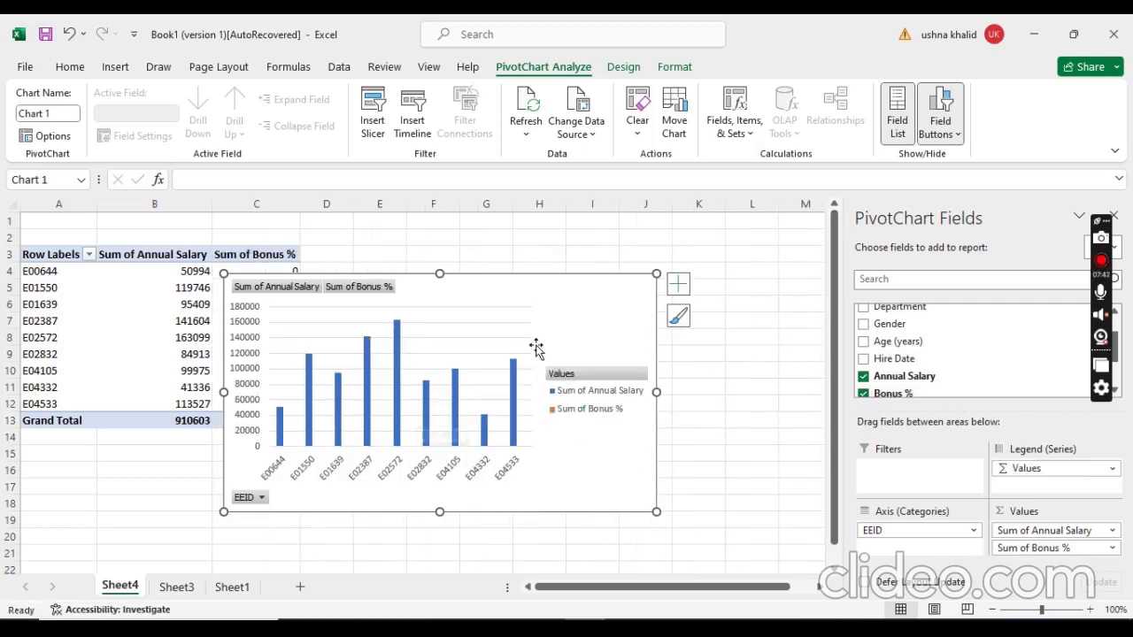
drag(523, 292, 700, 245)
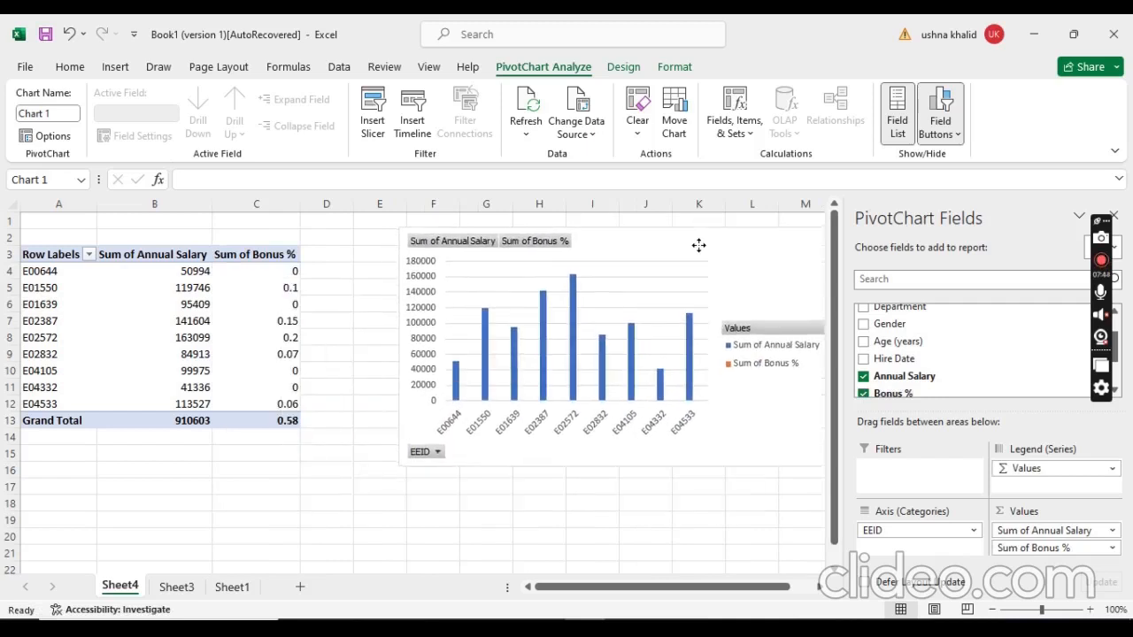
- Move the EEID field to Values and the Sum of Bonus % field to Axis Fields (Categories)
click(955, 536)
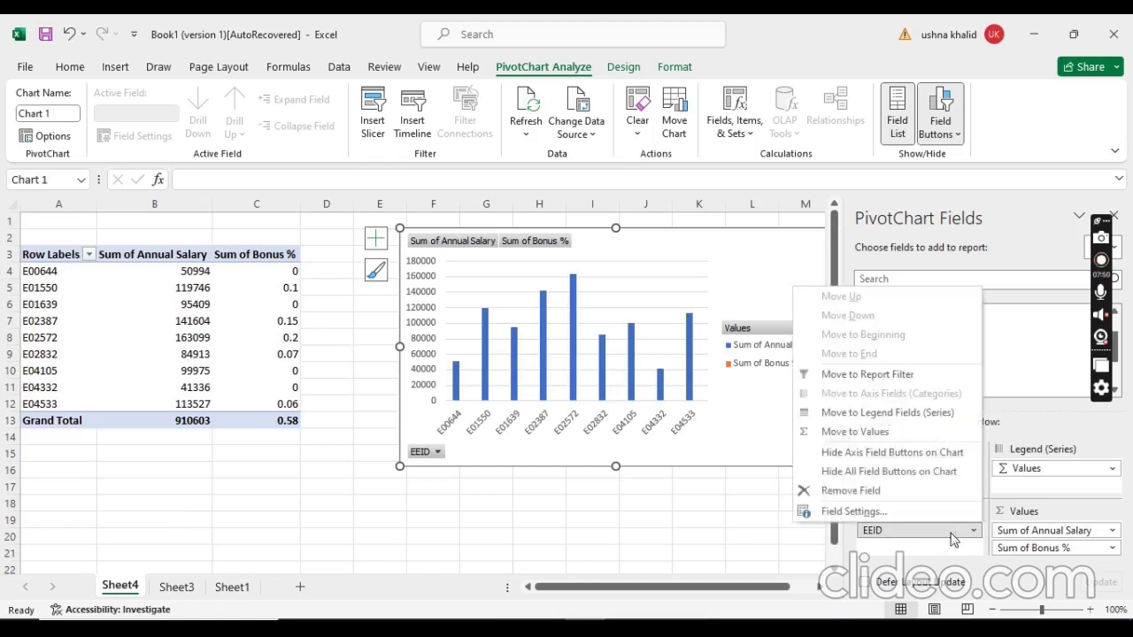
click(883, 436)
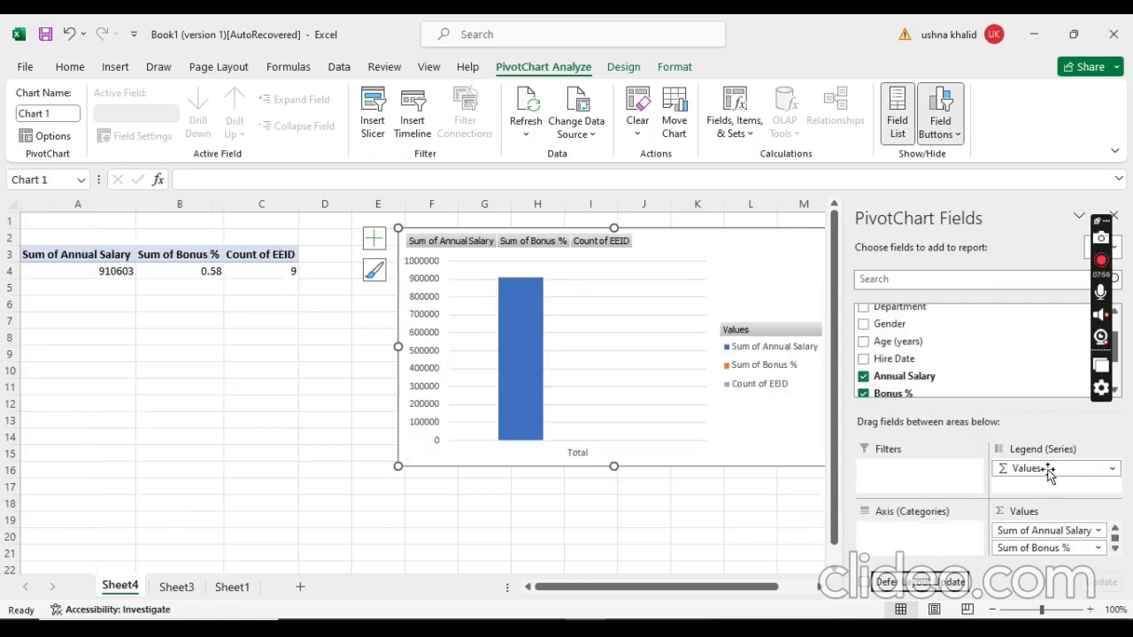
click(1047, 530)
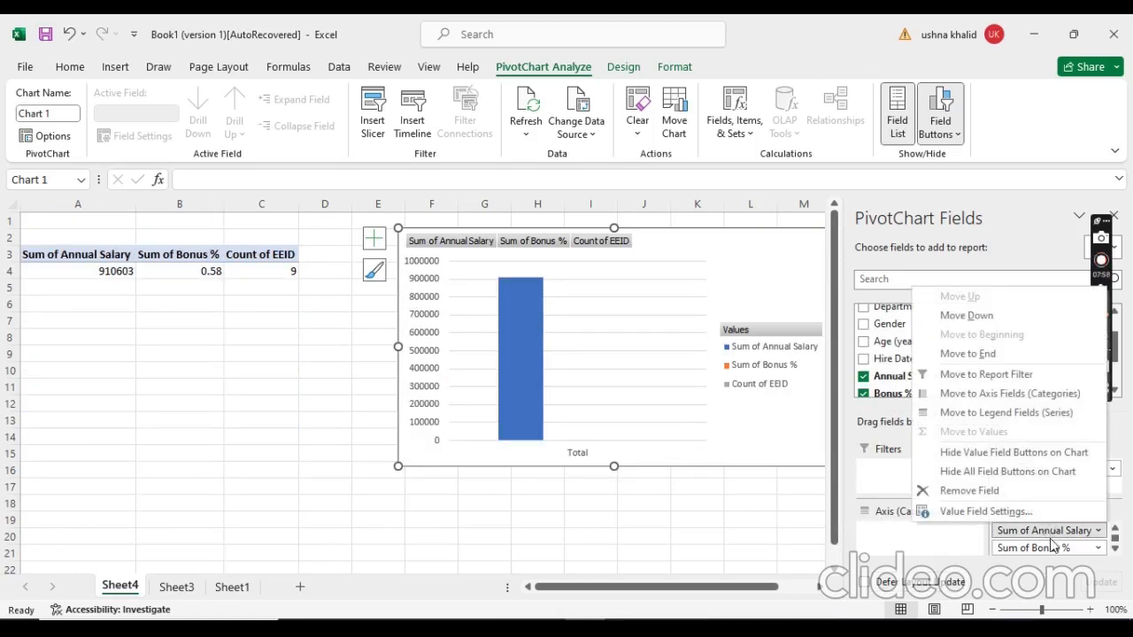
click(1053, 546)
click(1052, 549)
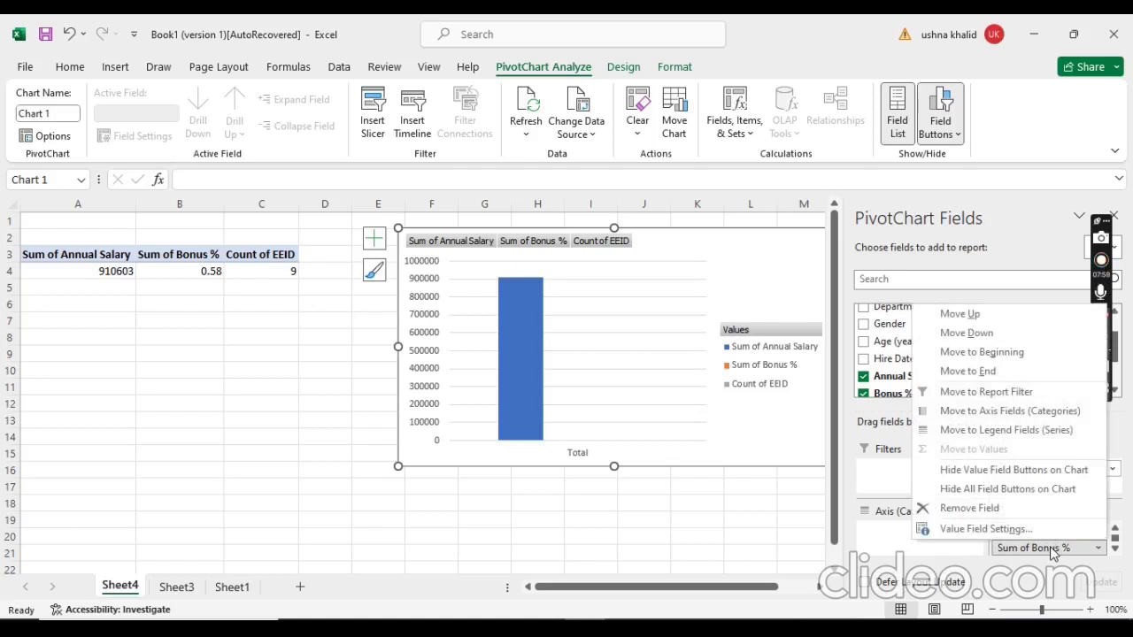
click(1046, 413)
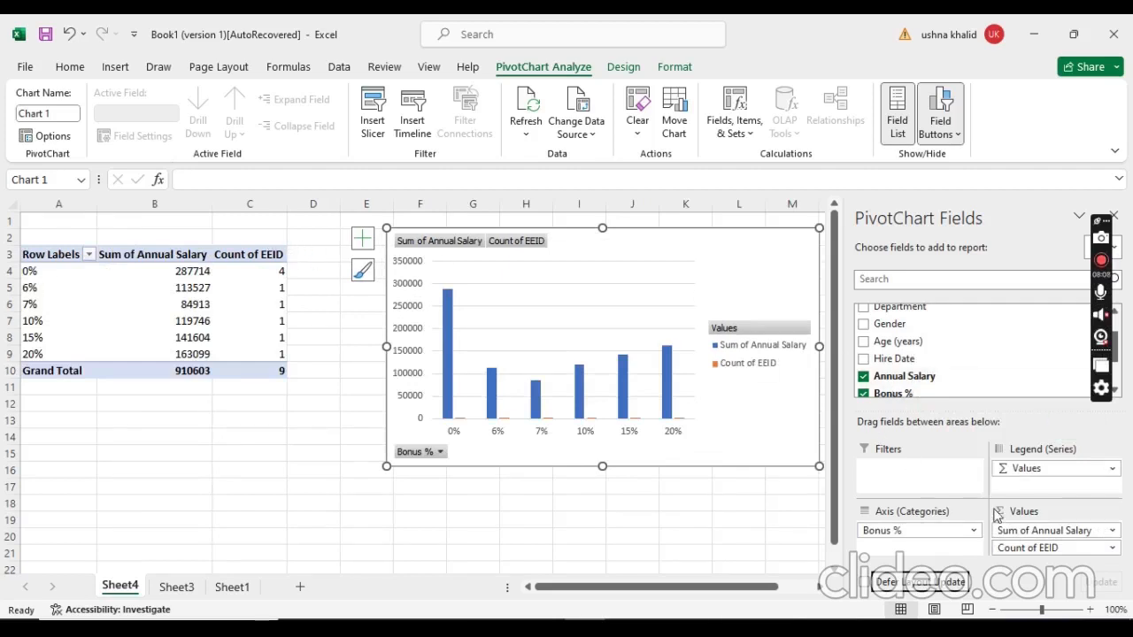
- Move Count of EEID to Legend Fields (Series) and reposition the chart below the PivotTable's Grand Total row
click(1030, 548)
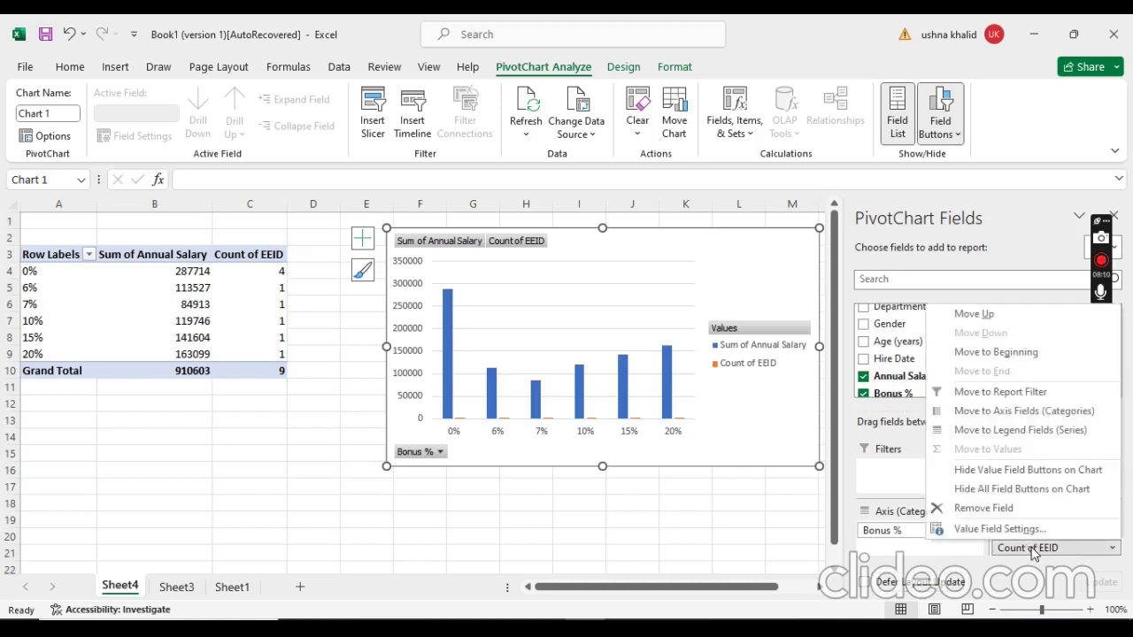
click(1054, 429)
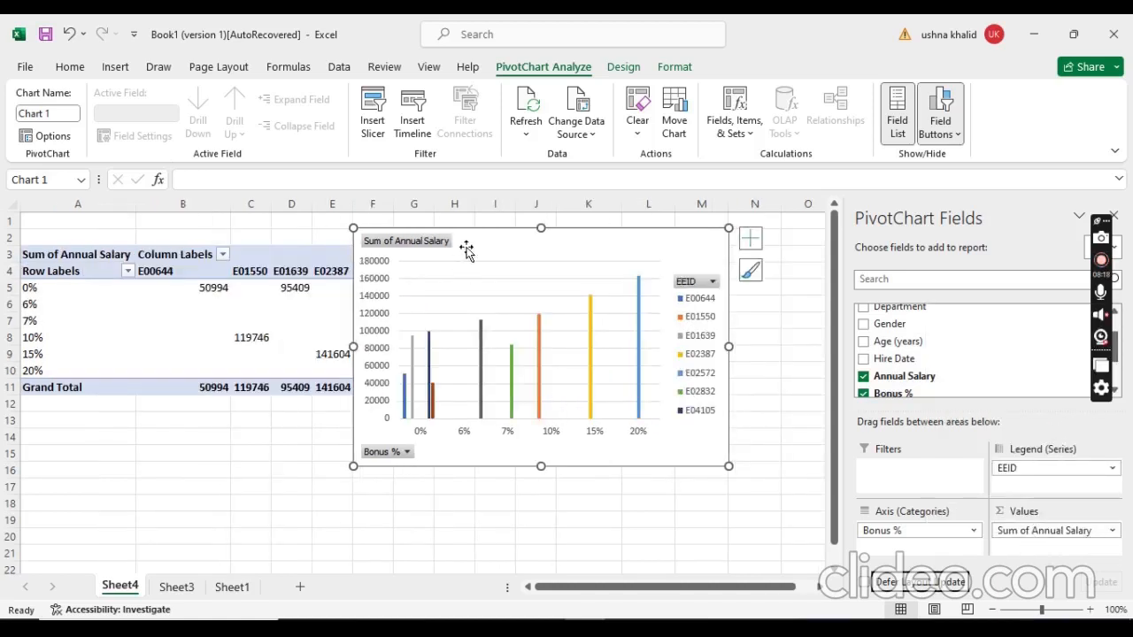
drag(479, 238, 601, 404)
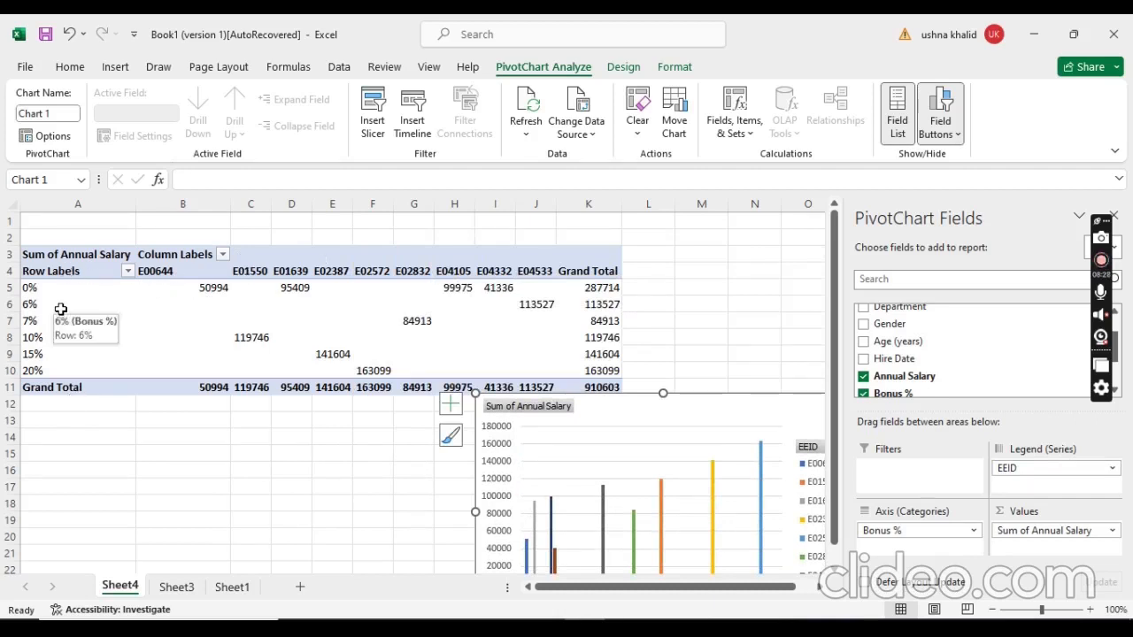
- Look at the Row Labels filter options, close them, and examine the salary cells of the 0% bonus row through its grand total
click(127, 271)
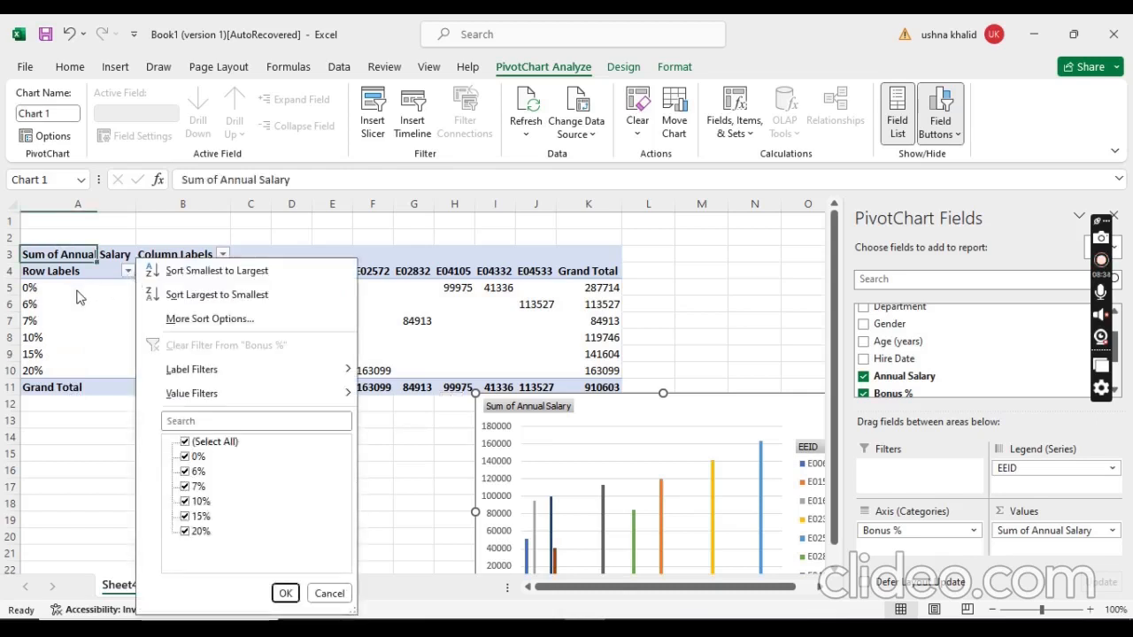
click(44, 301)
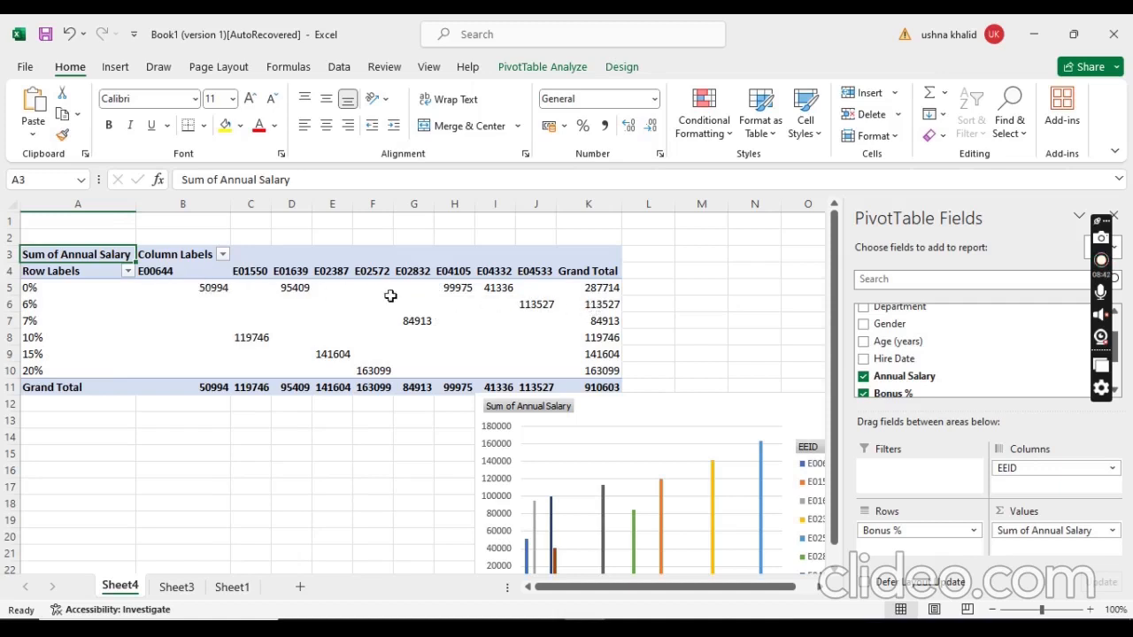
click(12, 288)
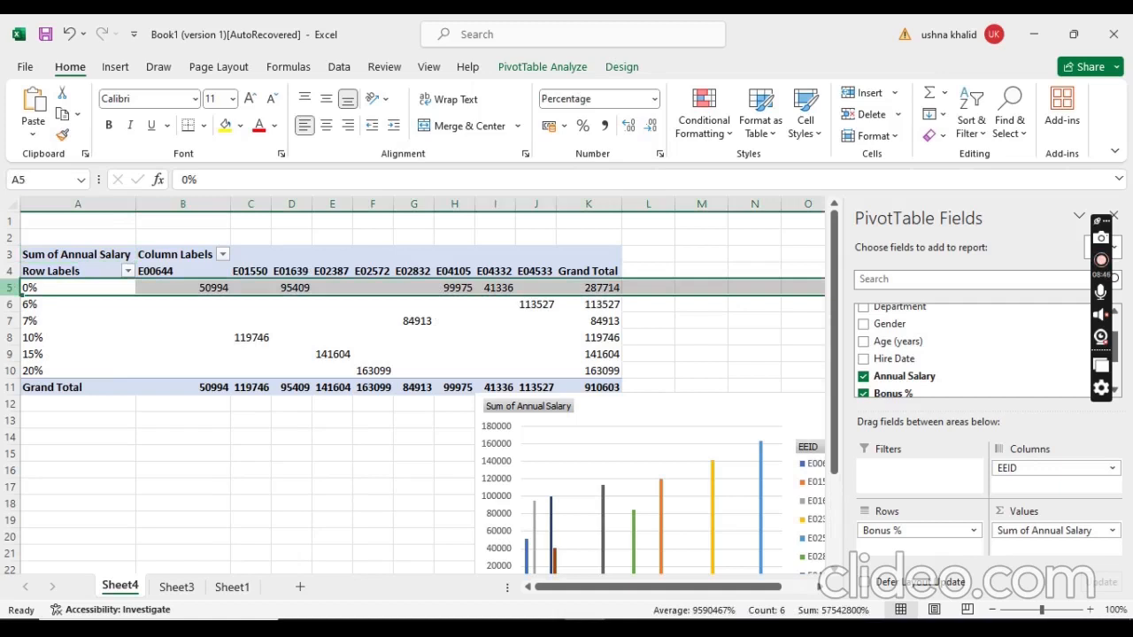
click(609, 287)
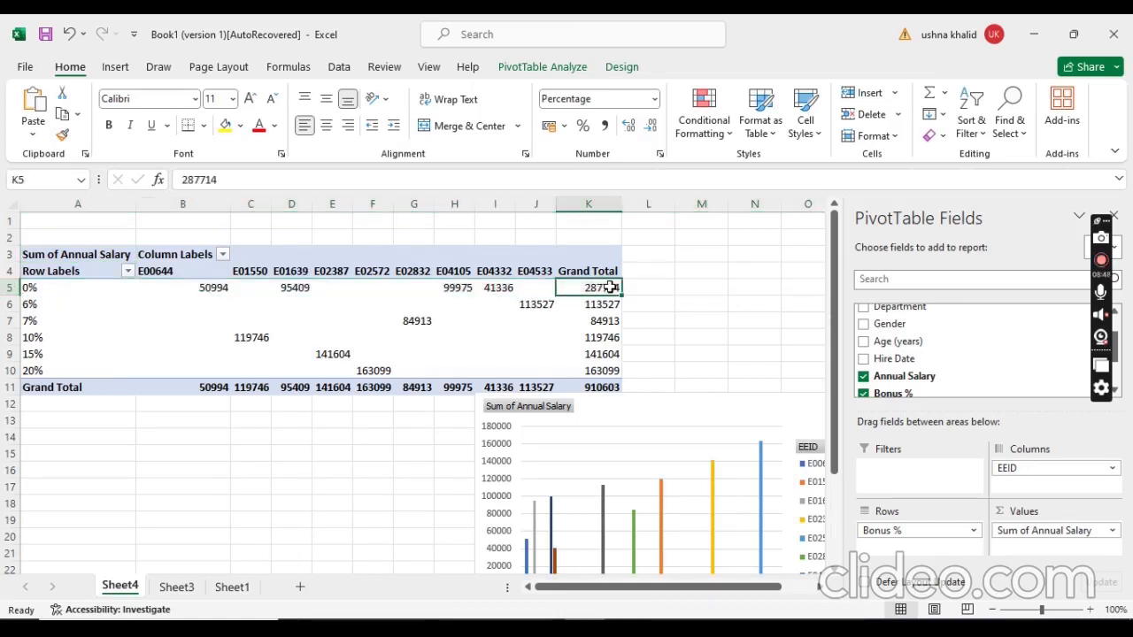
click(206, 285)
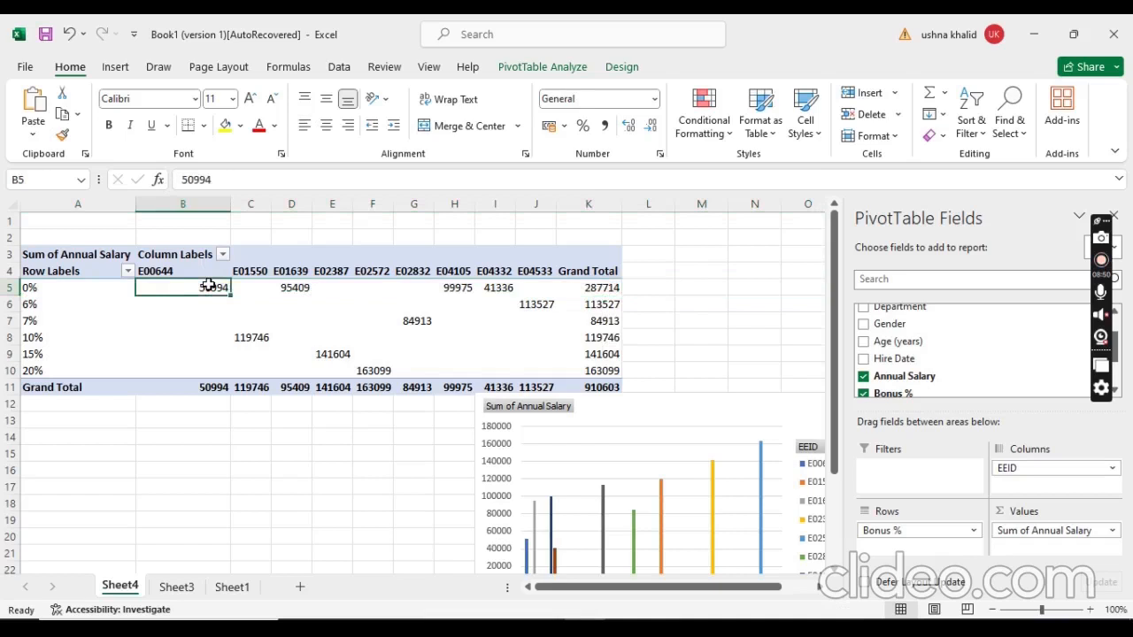
click(305, 285)
click(458, 288)
click(506, 287)
click(592, 285)
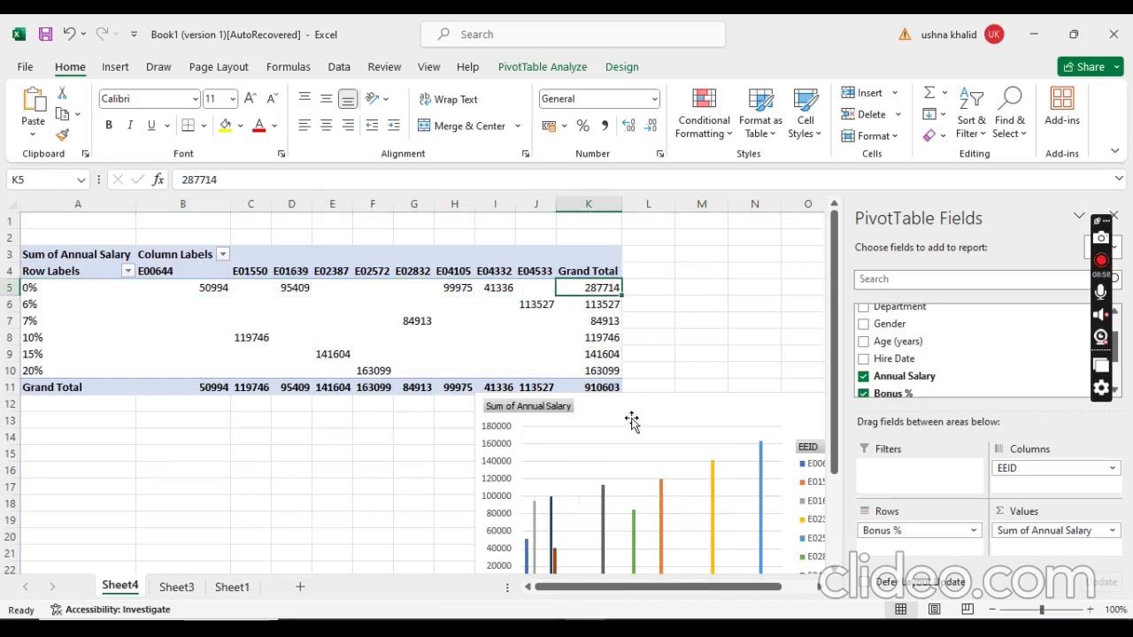
- Select the PivotTable's 6%, 7%, 10%, 15% and 20% bonus rows one after another to examine their salaries
click(27, 302)
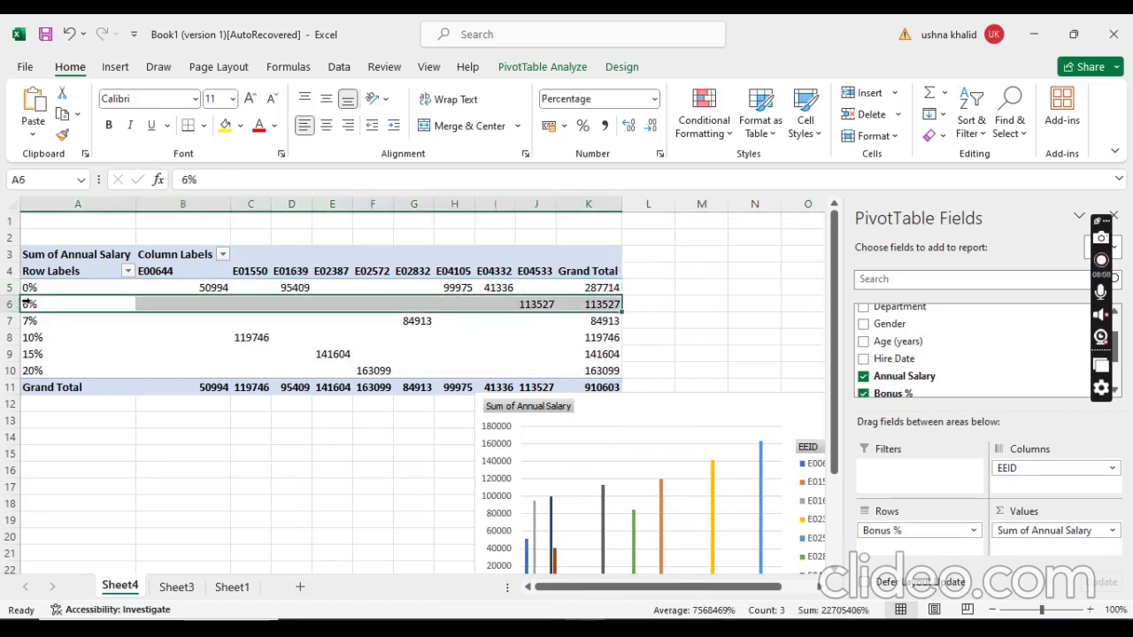
click(28, 321)
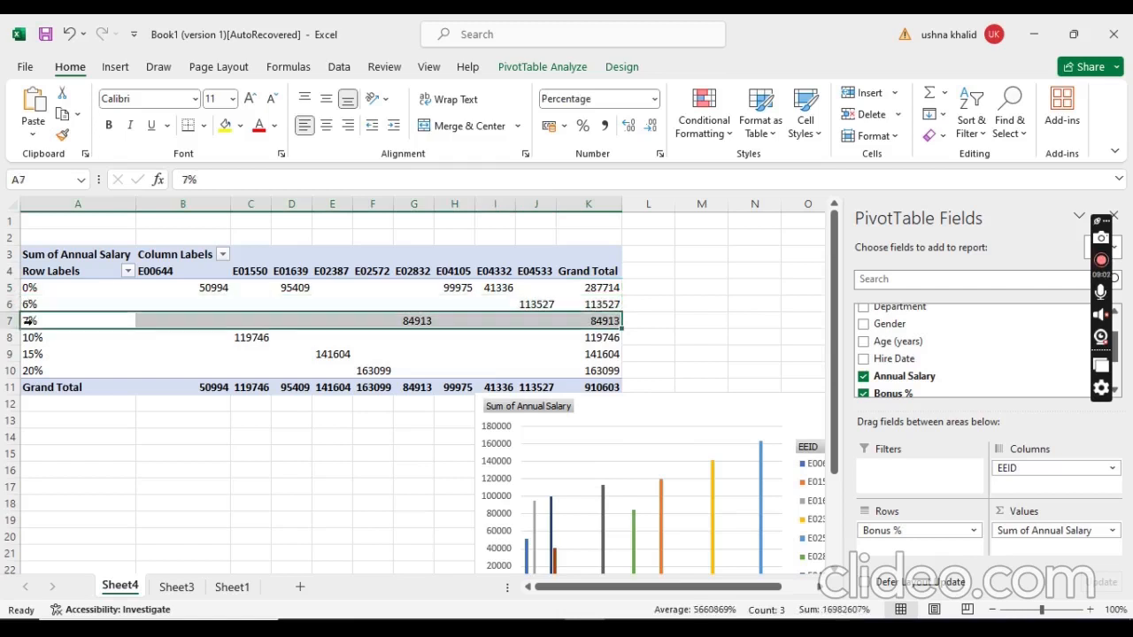
click(34, 337)
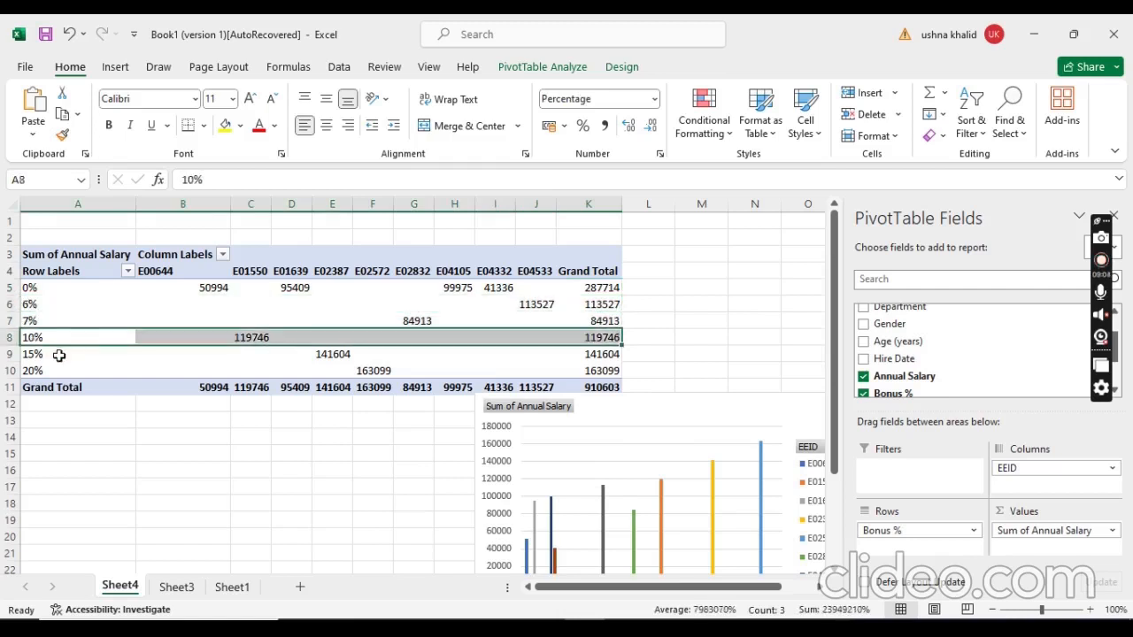
click(30, 353)
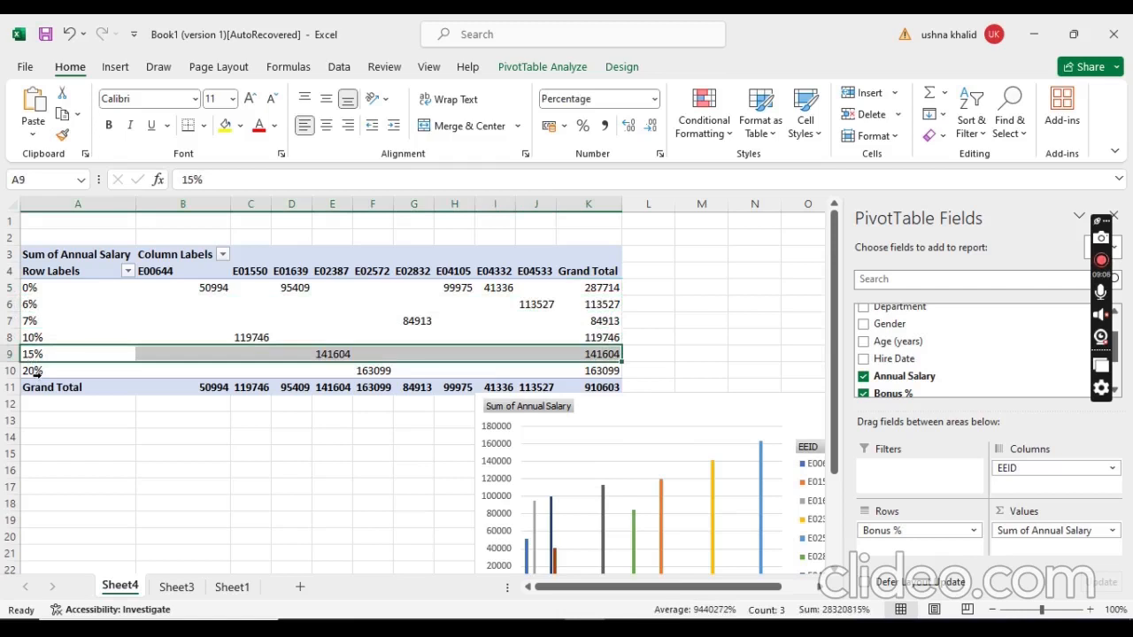
click(32, 372)
- Move the whole PivotChart up so that its axis labels and legend fit in the visible sheet area
click(595, 434)
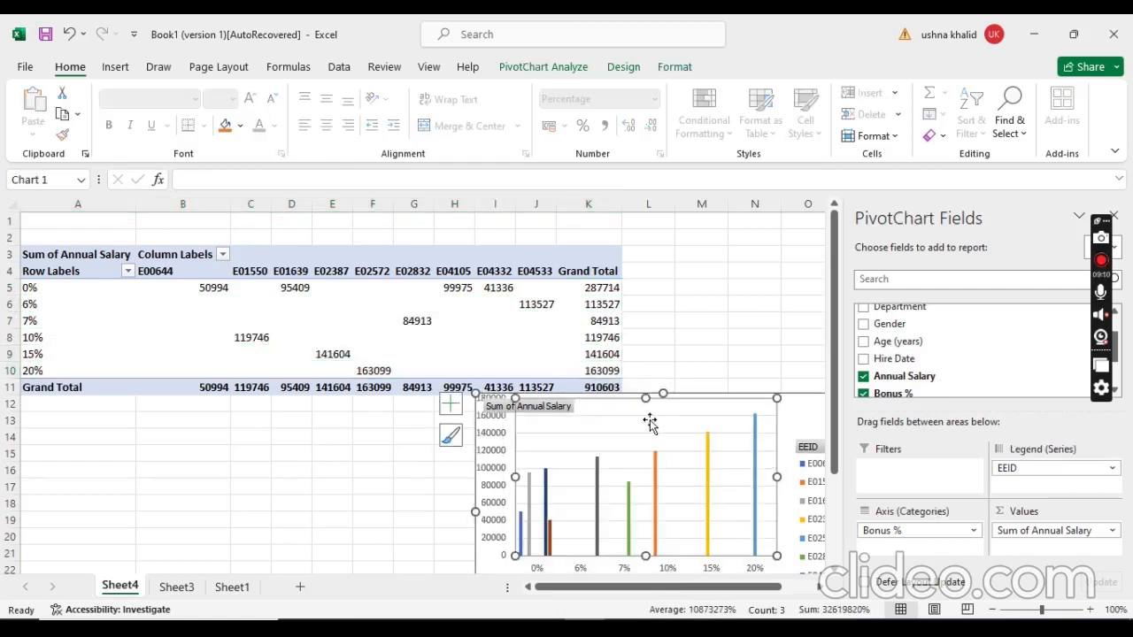
click(740, 412)
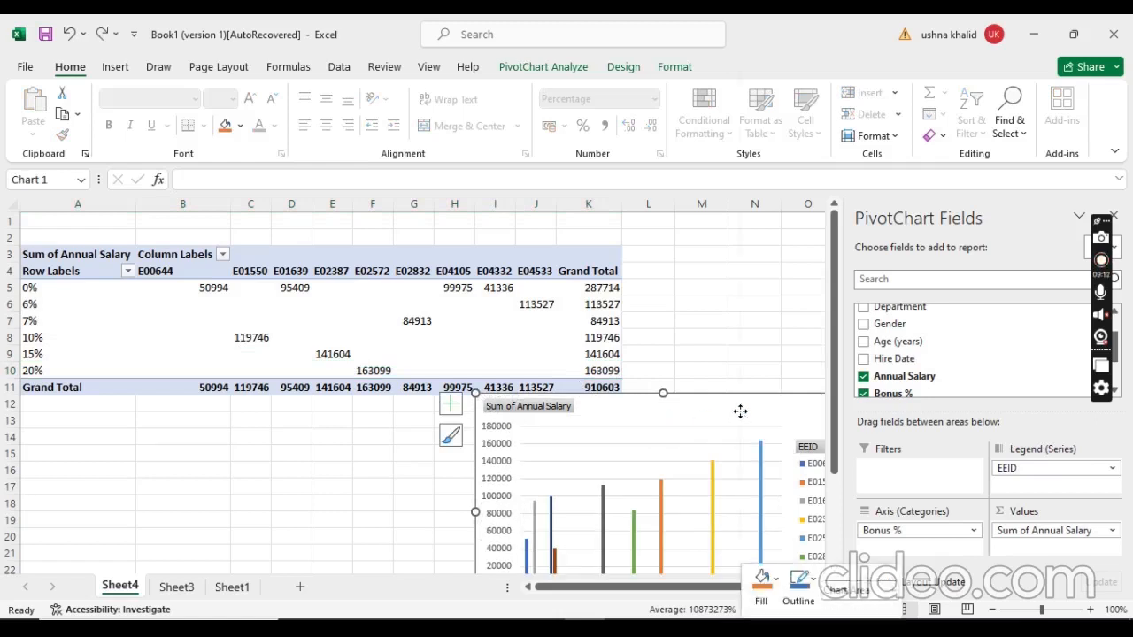
drag(740, 411, 708, 333)
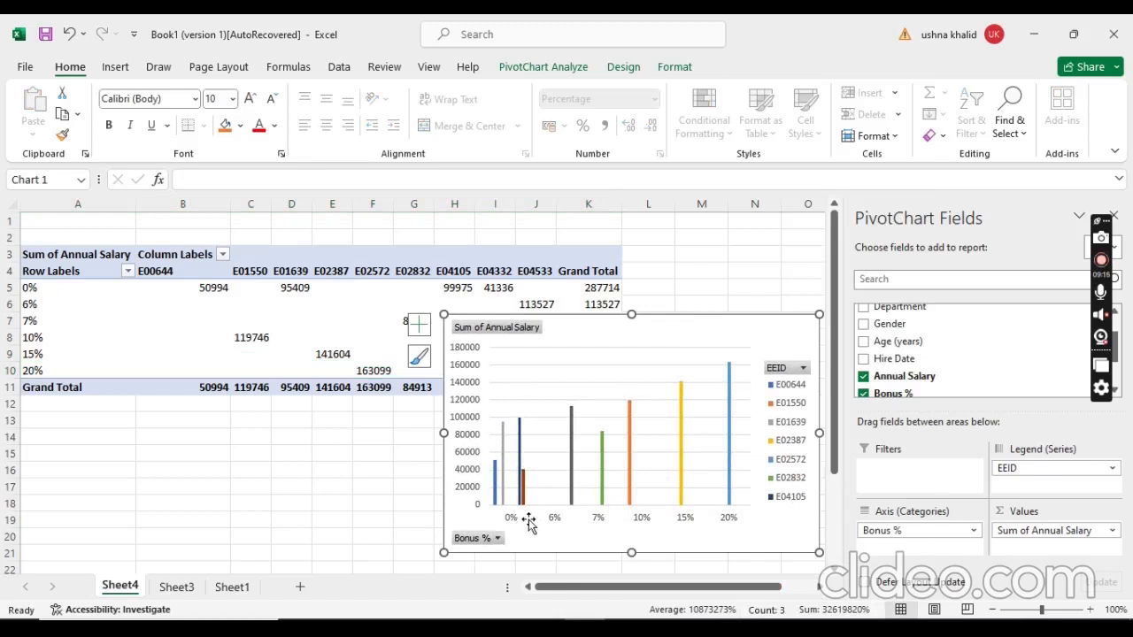
- Examine the chart's EEID legend, reselect the whole chart and show the PivotChart analysis tools
click(803, 397)
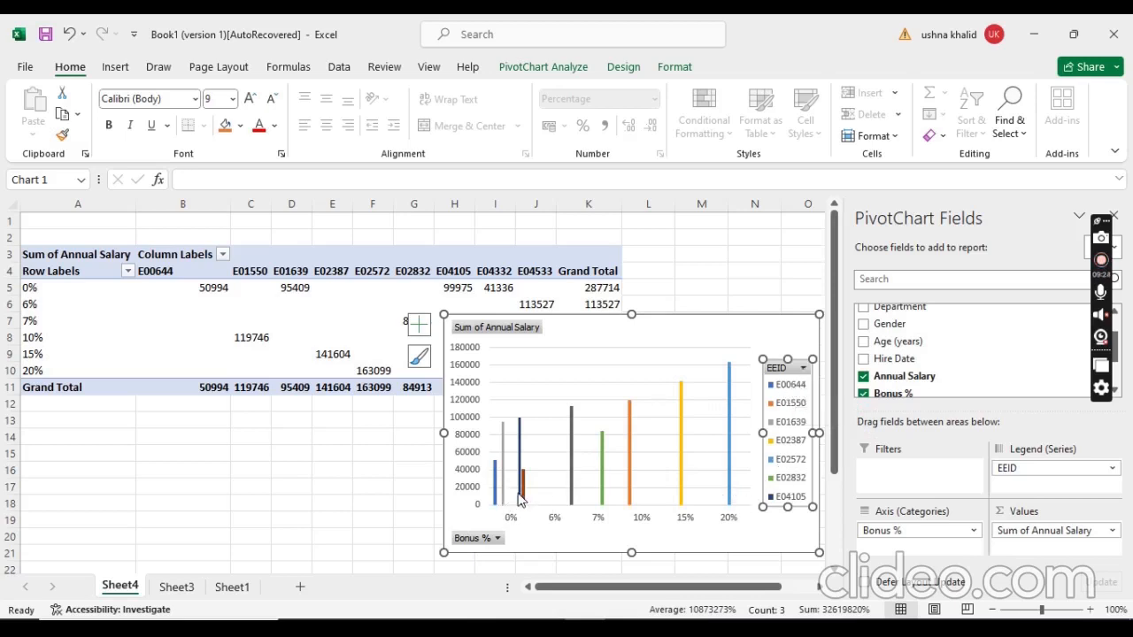
click(637, 347)
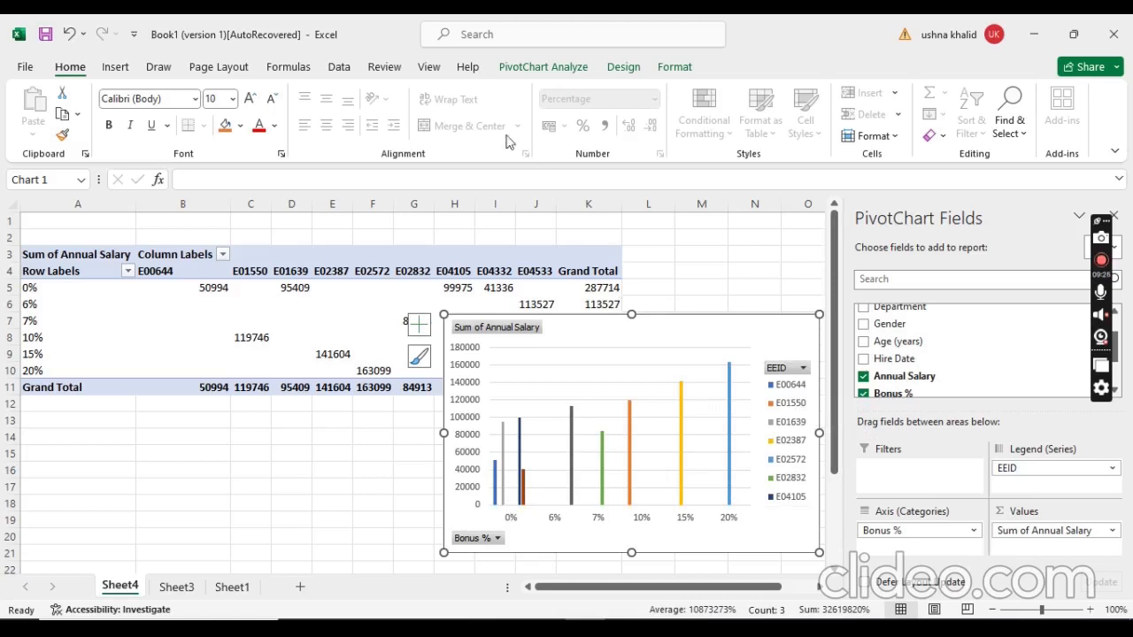
click(544, 72)
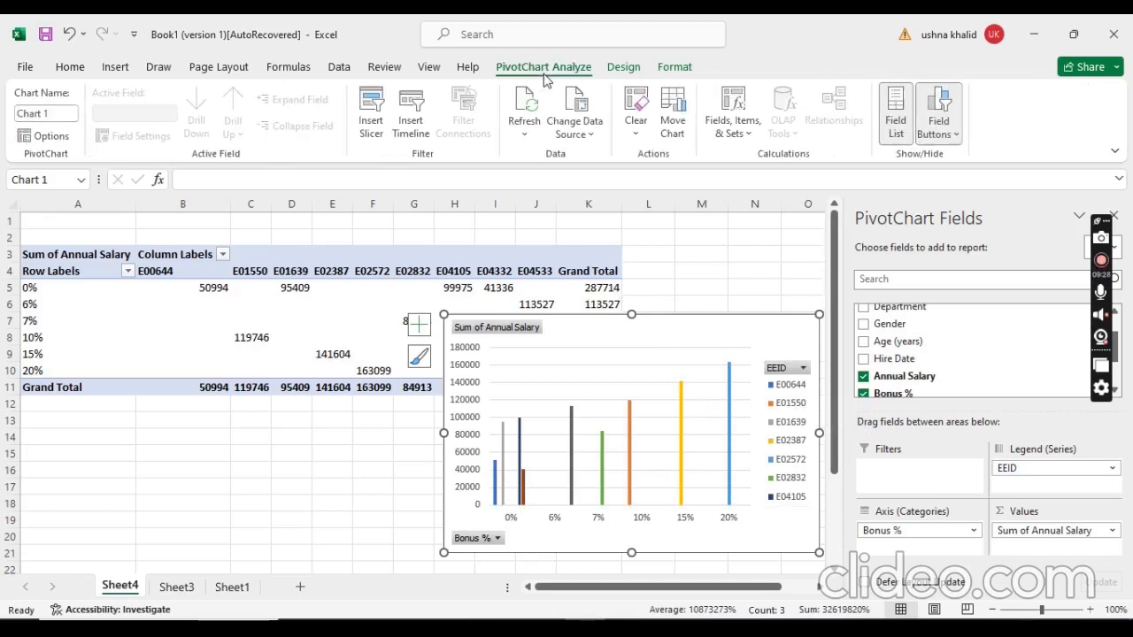
- Examine the Pie, Bar, Area, Line, Column, Templates, XY (Scatter) and Map chart types offered for the PivotChart, without applying any
click(122, 67)
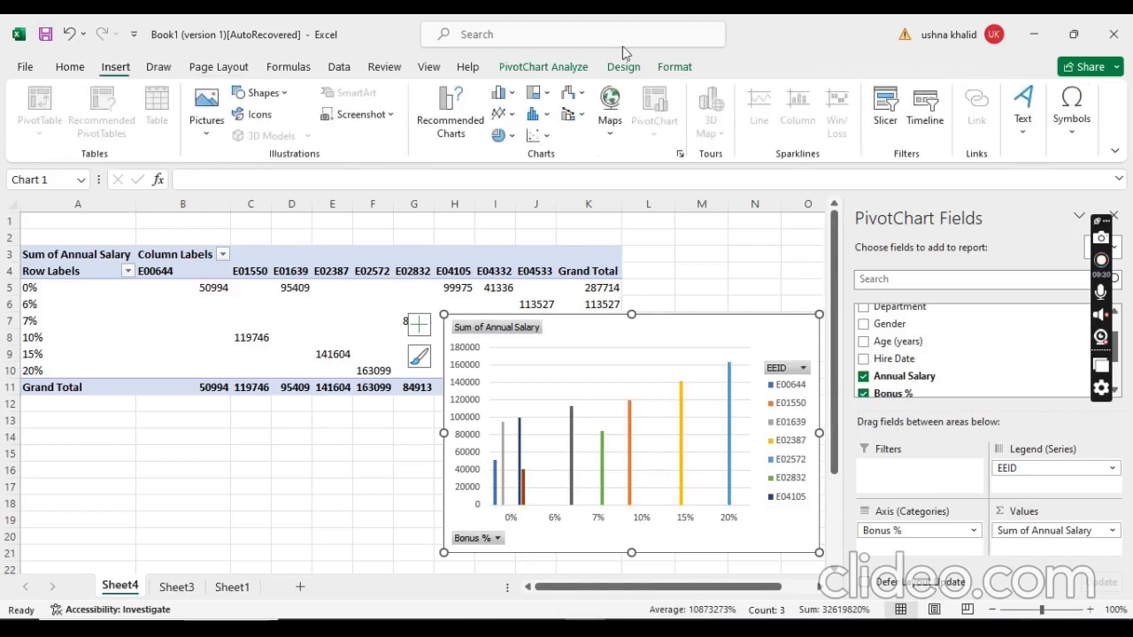
click(508, 137)
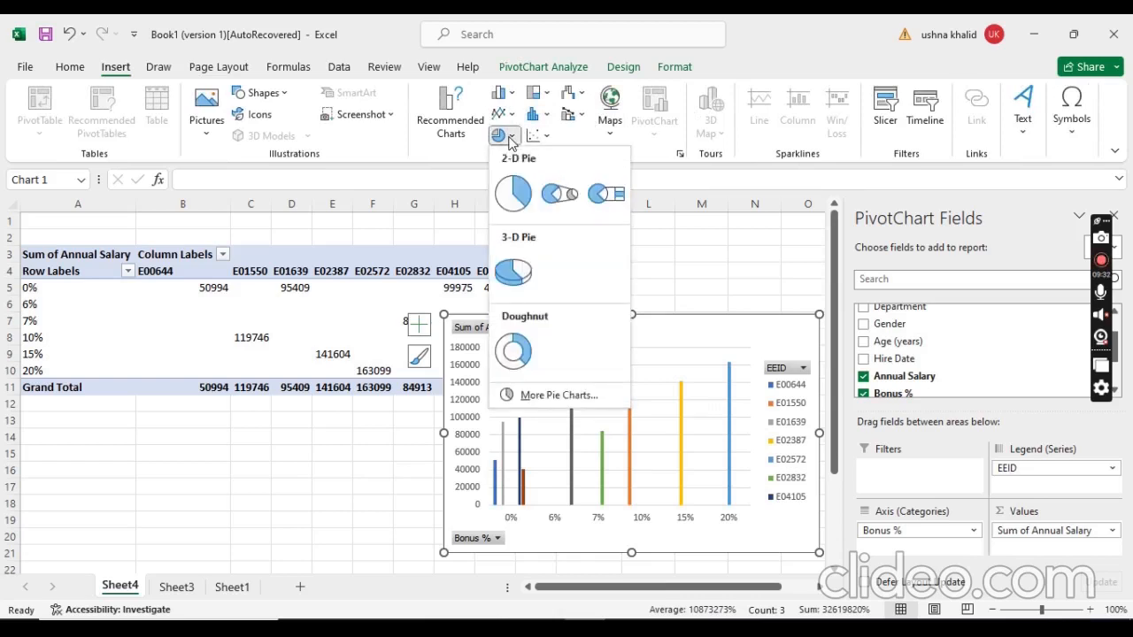
click(464, 144)
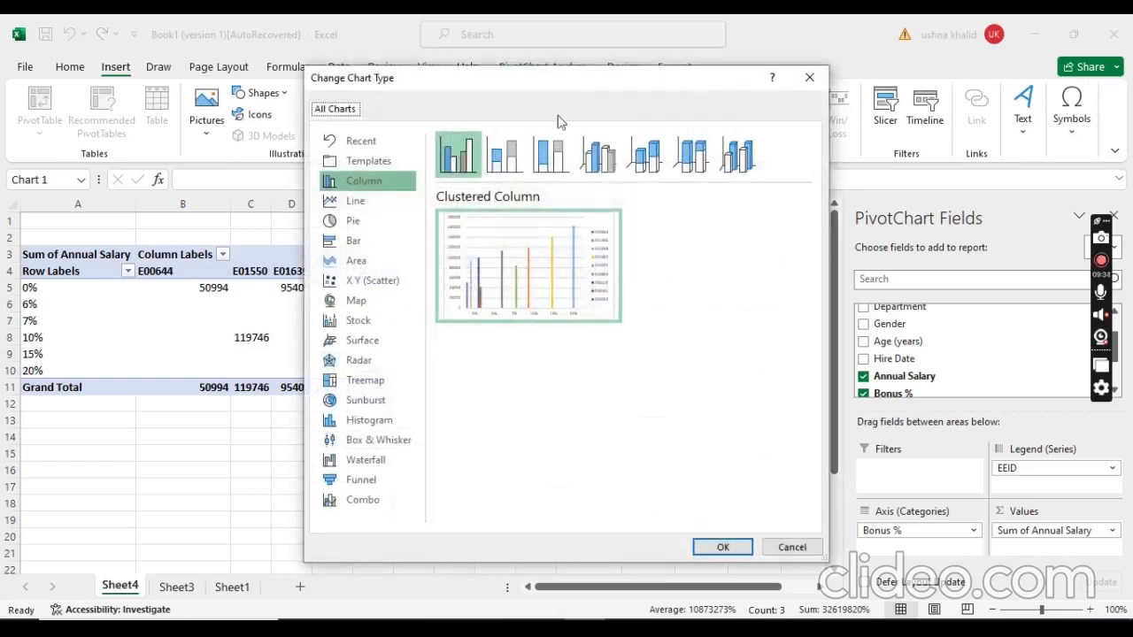
click(389, 222)
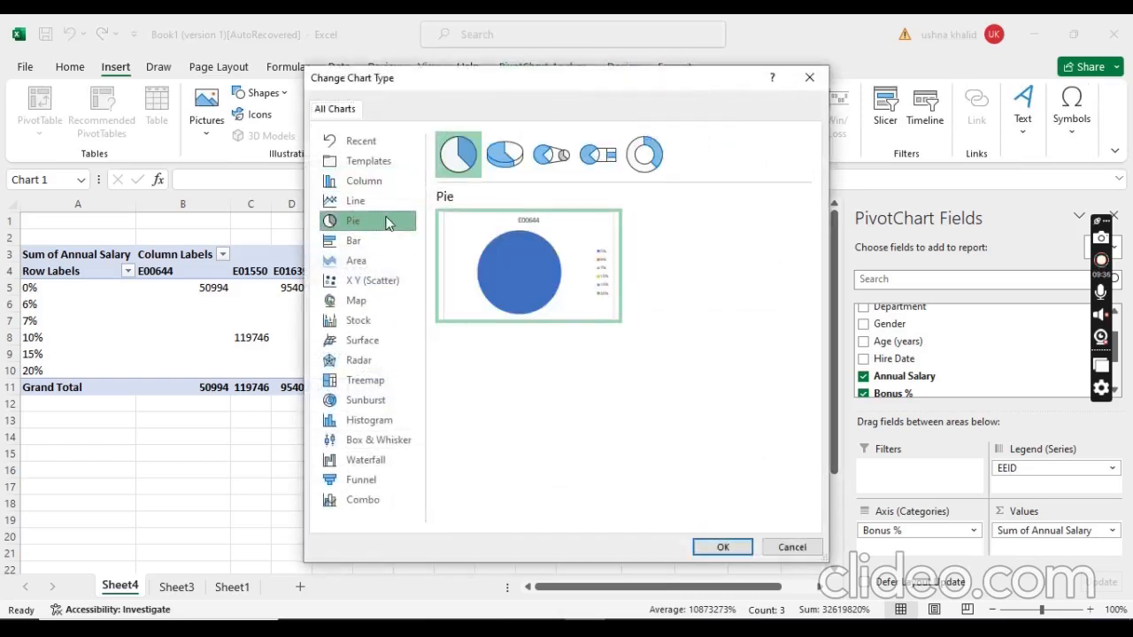
click(385, 240)
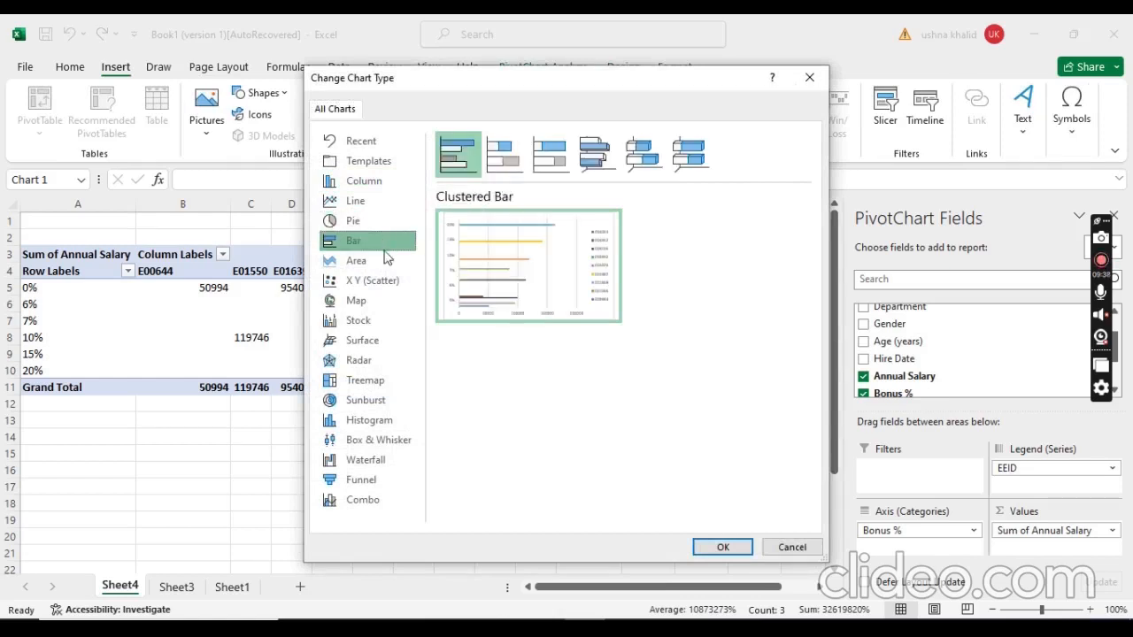
click(383, 259)
click(375, 204)
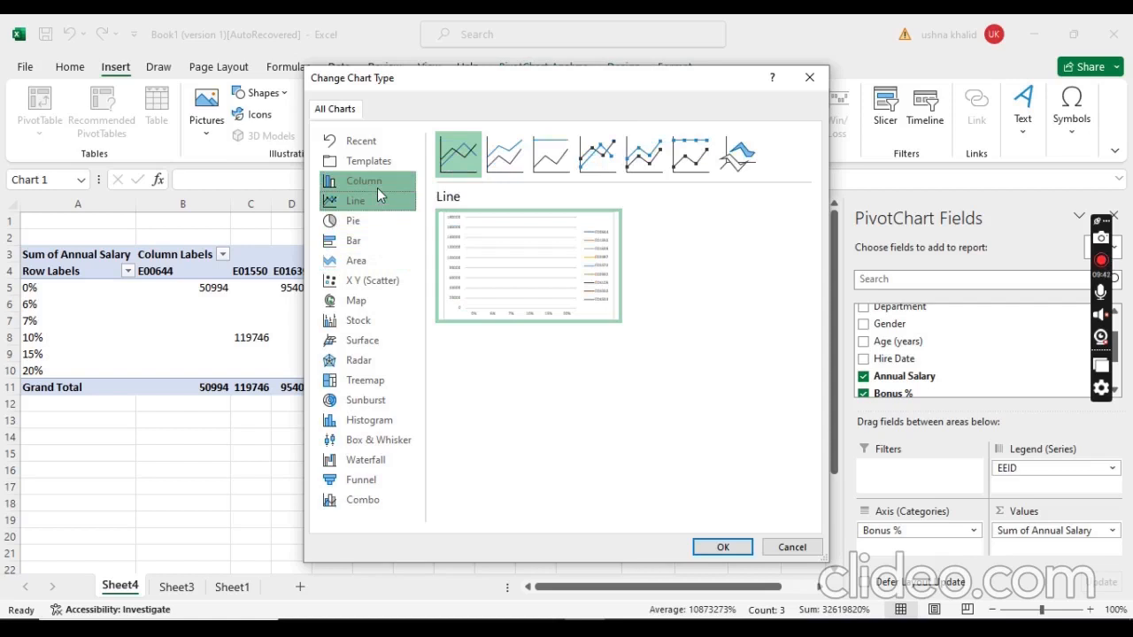
click(378, 181)
click(379, 161)
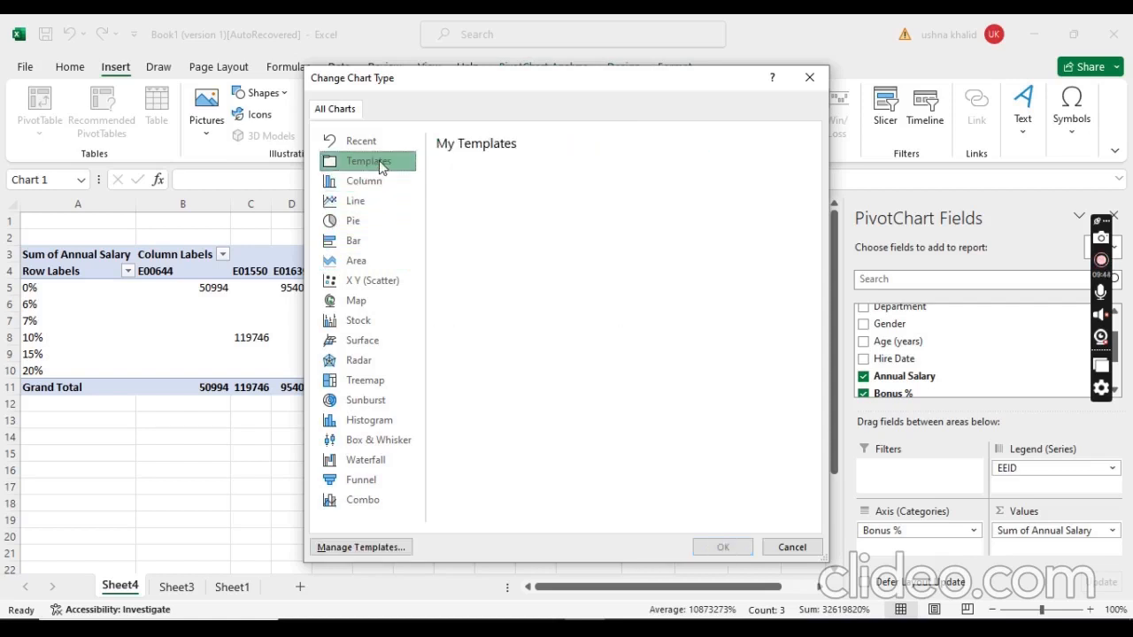
click(377, 208)
click(378, 283)
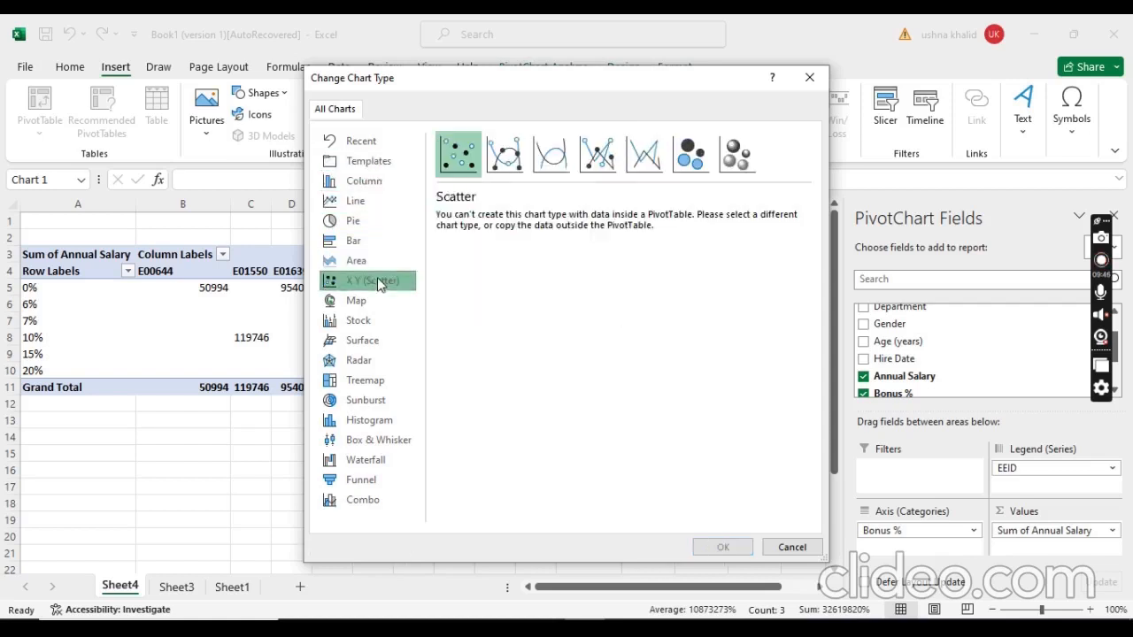
click(381, 301)
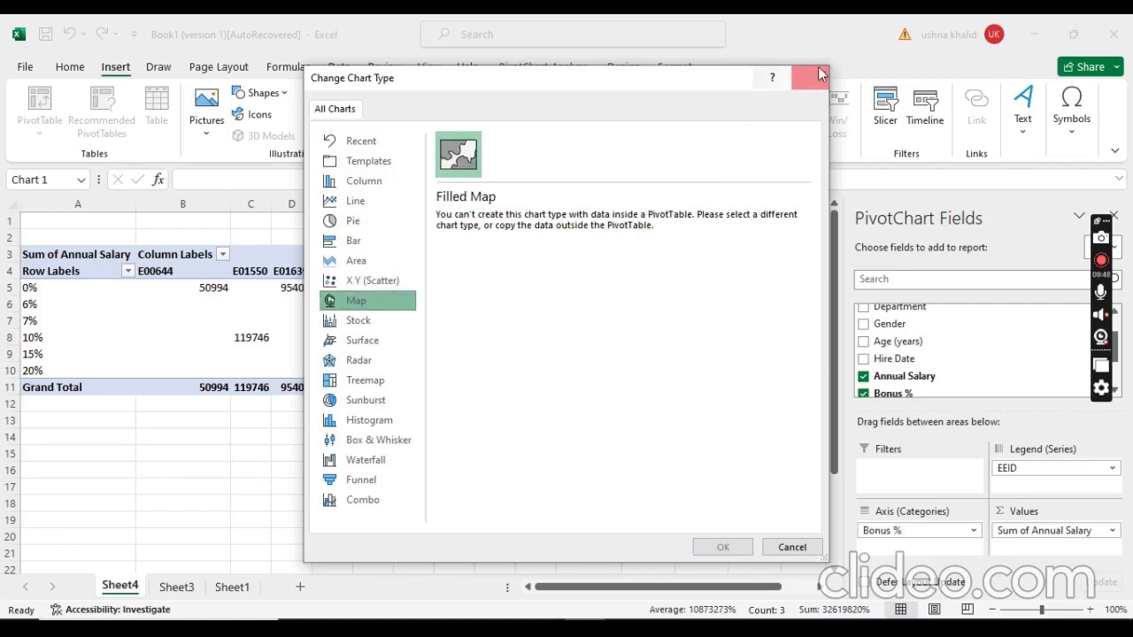
click(818, 77)
- Change the PivotChart to a 2-D pie and look at its EEID filter options and pie series
click(499, 135)
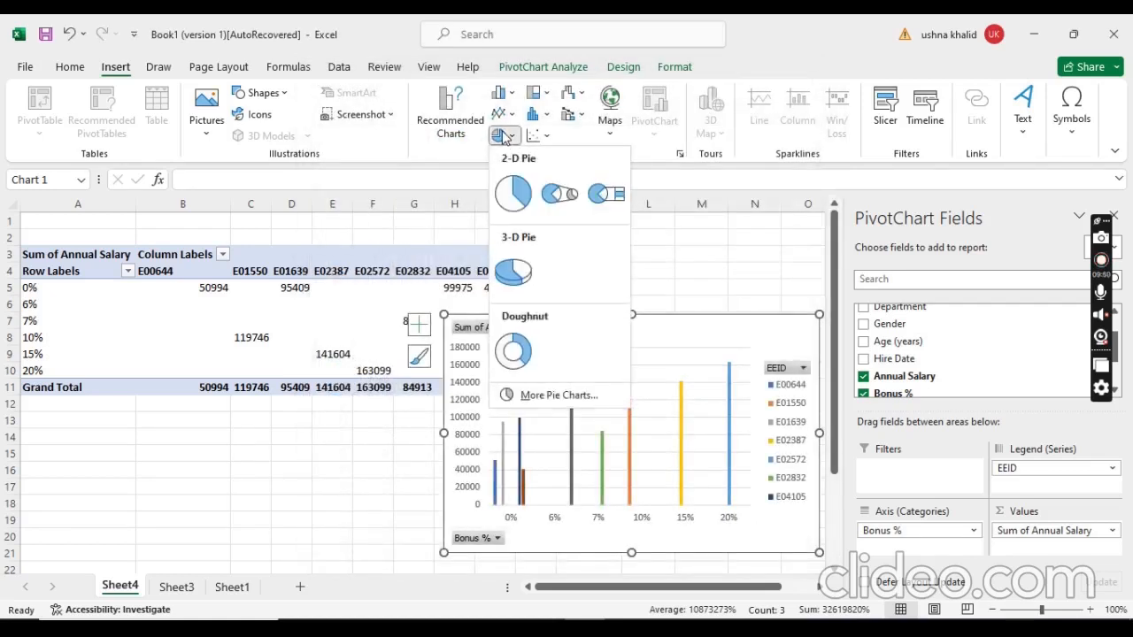
click(514, 193)
click(482, 538)
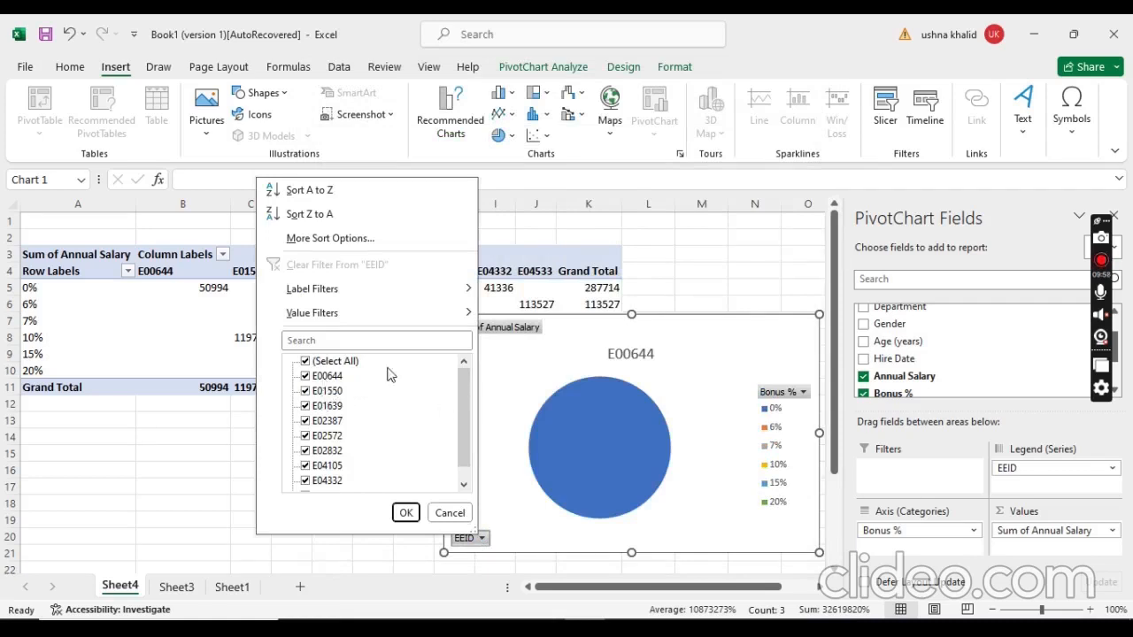
click(550, 345)
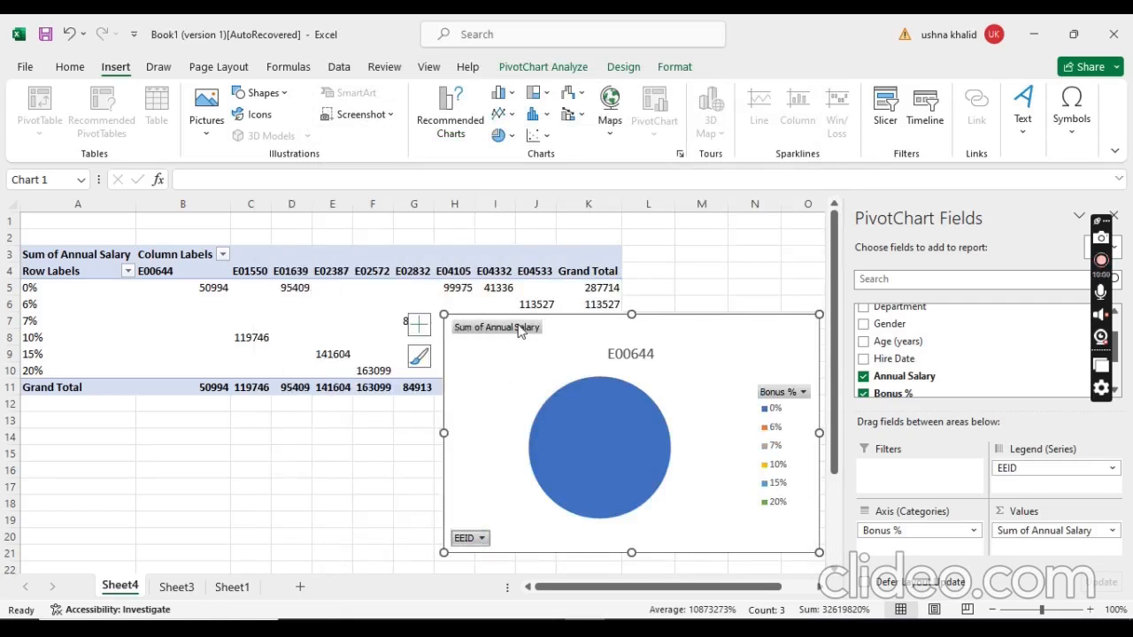
click(662, 426)
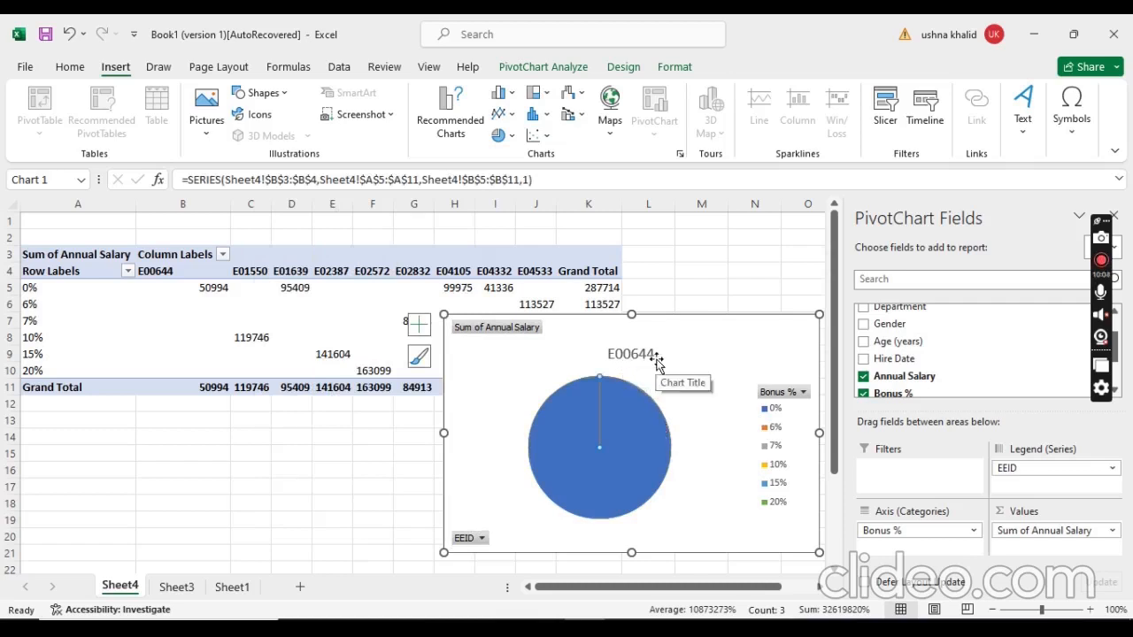
- Examine the pie chart's EEID filter list down to its last employee ID and its Bonus % filter options, without filtering anything
click(479, 538)
click(469, 489)
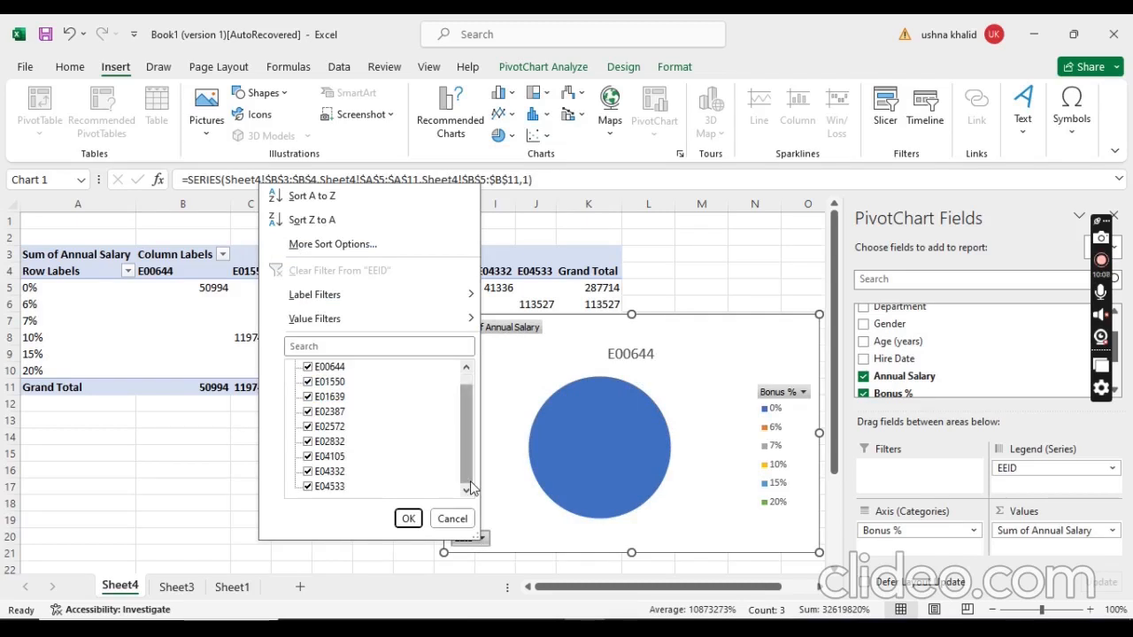
click(406, 519)
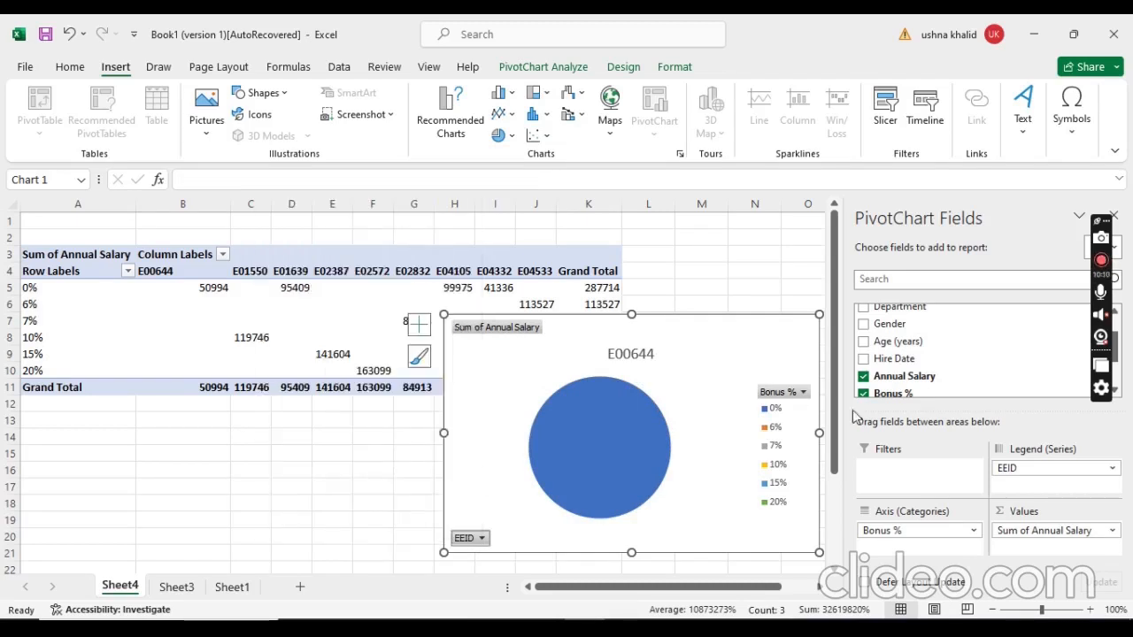
click(593, 422)
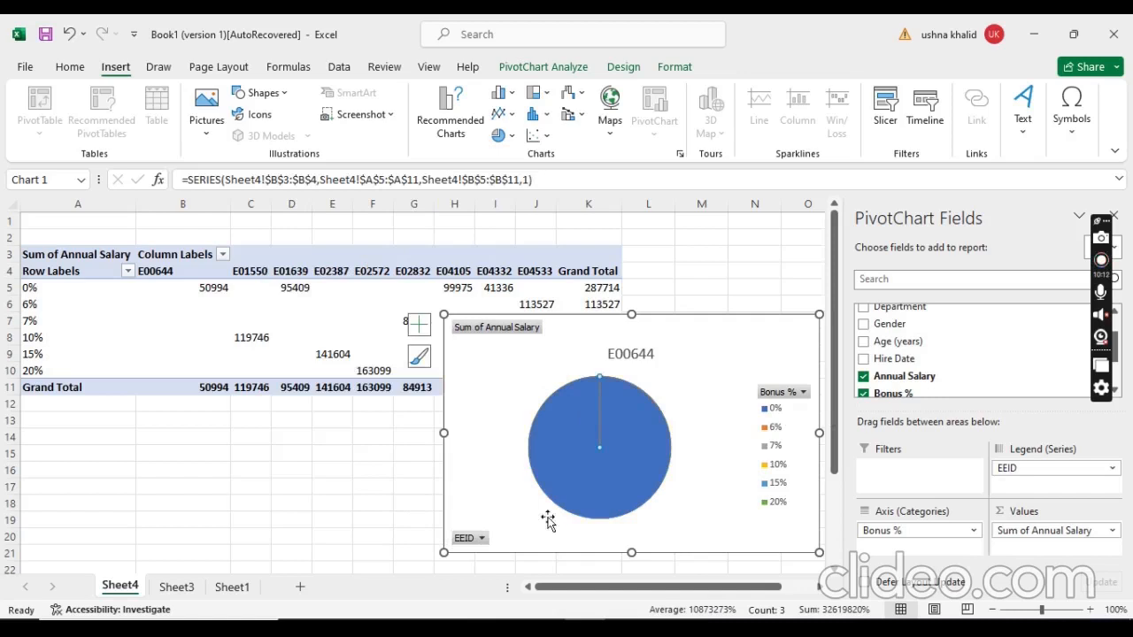
click(804, 393)
click(803, 395)
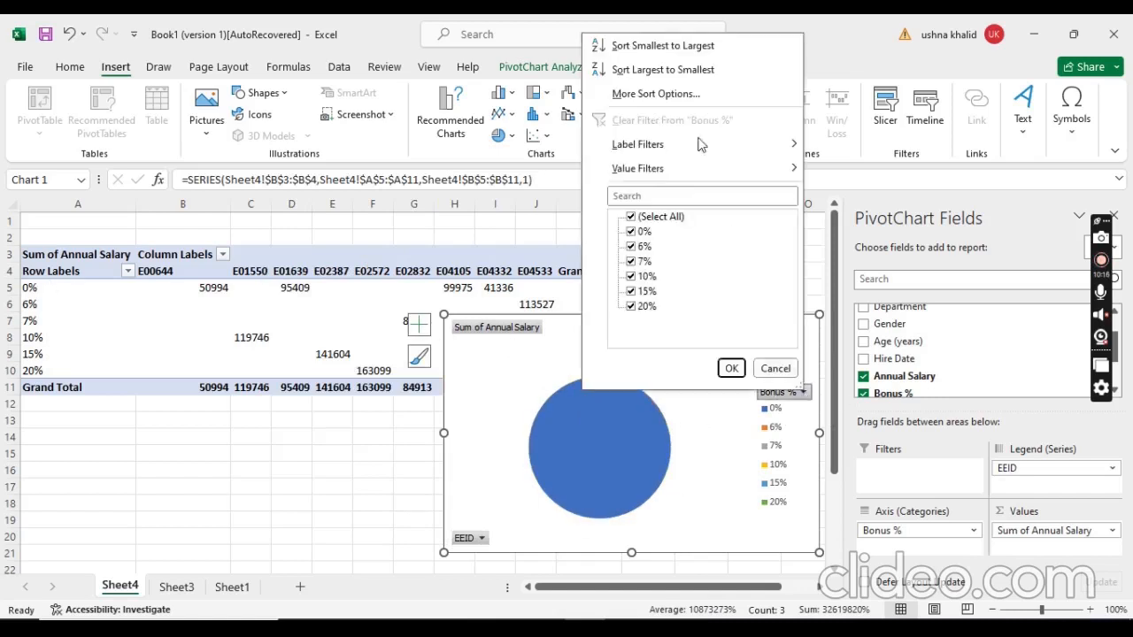
click(501, 438)
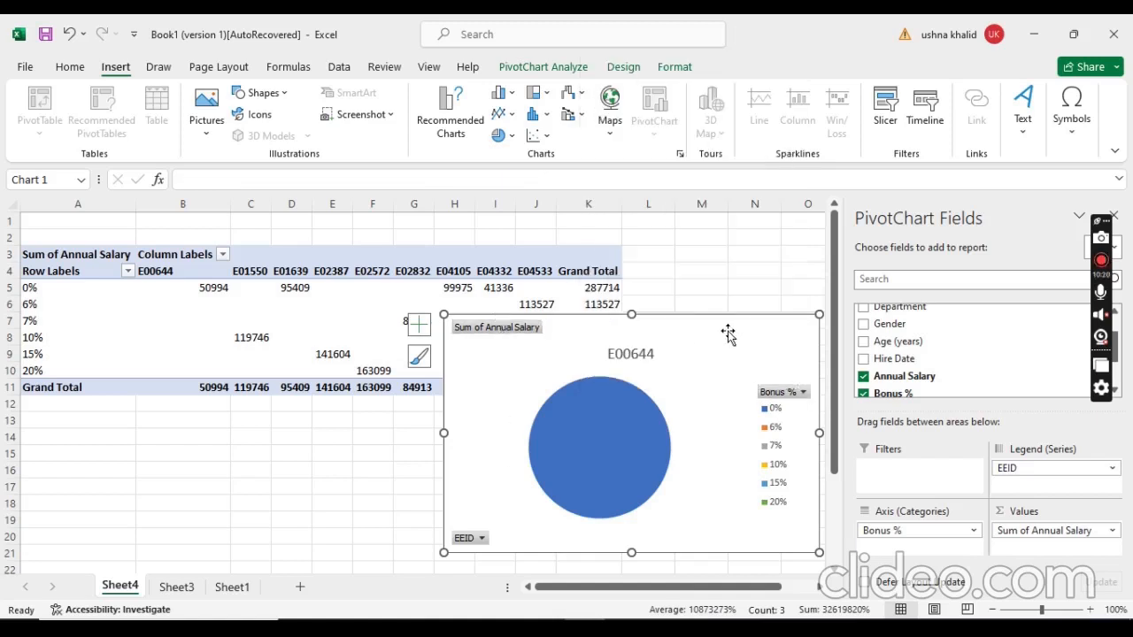
- Delete the pie PivotChart and try to insert a recommended chart from empty cell K19
key(Delete)
click(618, 514)
click(453, 132)
click(579, 370)
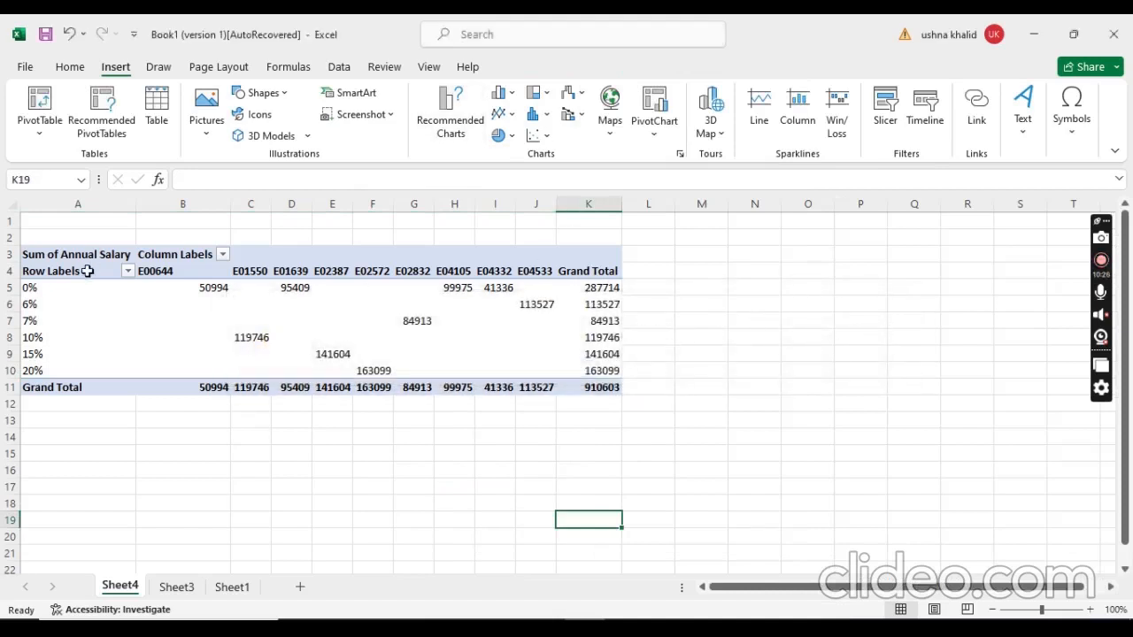
- Insert a Stacked Column PivotChart from the bonus percentage PivotTable and move it off the upper salary rows towards the lower right
click(87, 271)
click(475, 124)
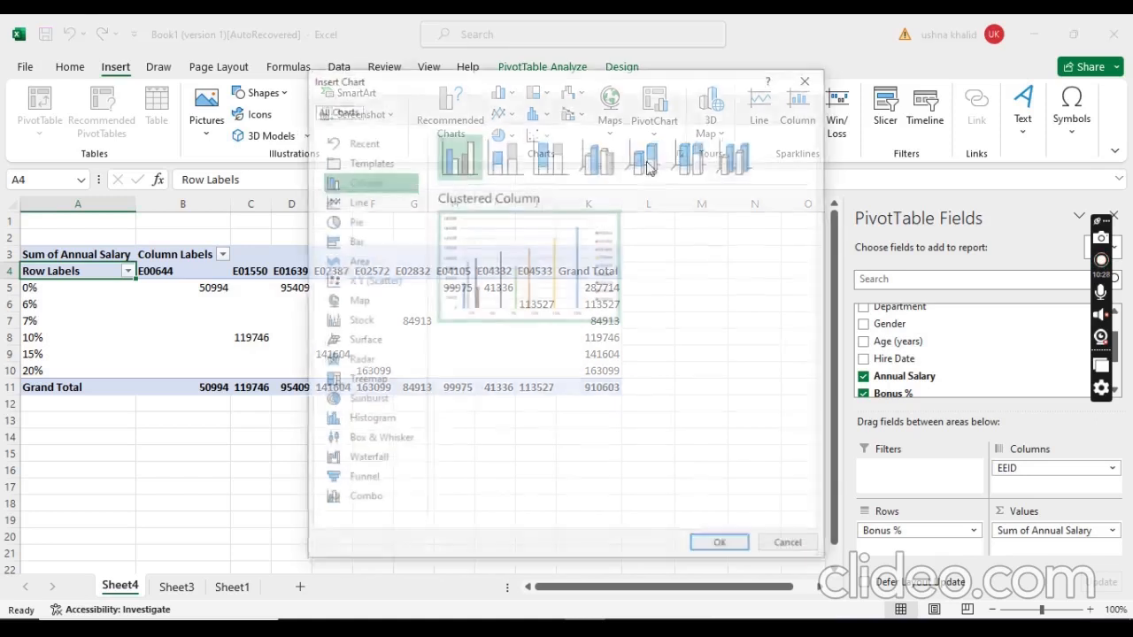
click(511, 162)
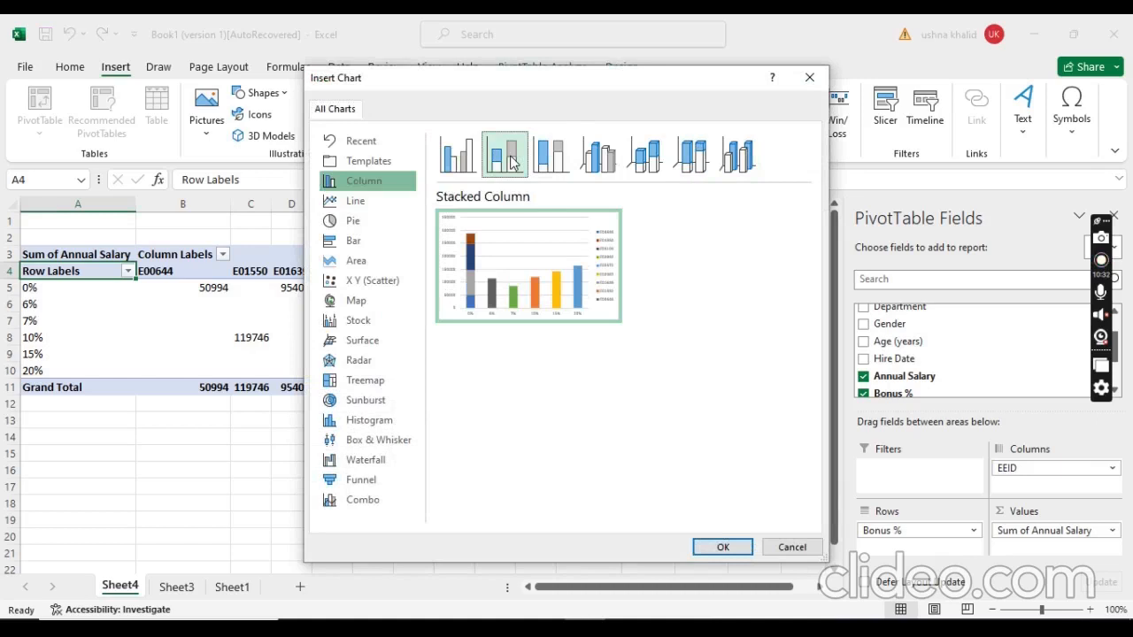
click(727, 547)
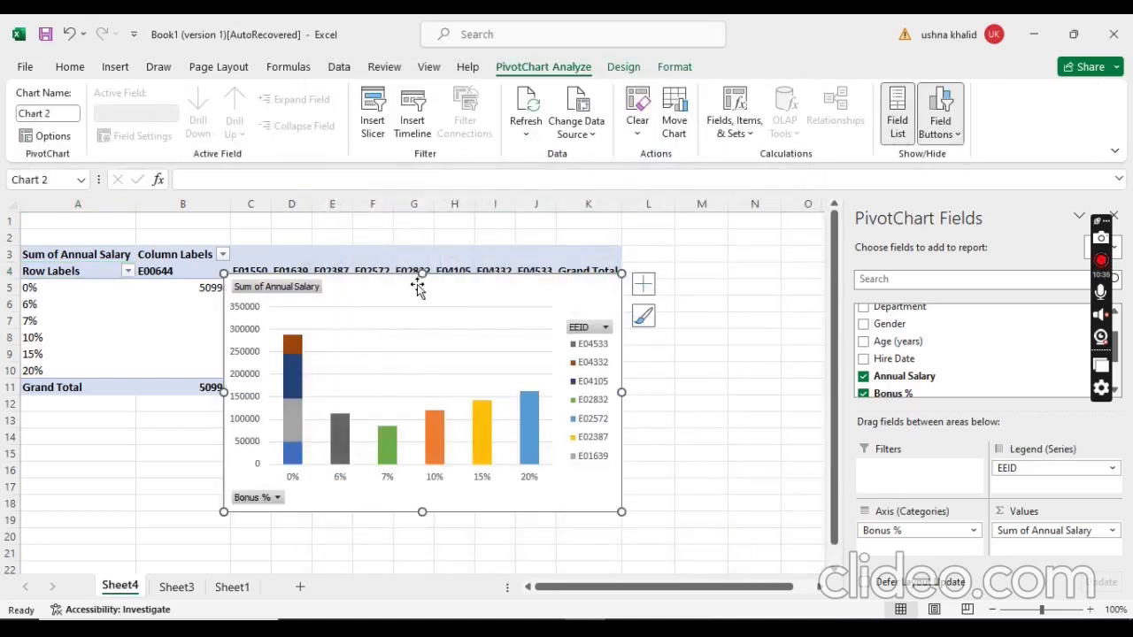
drag(417, 284, 632, 346)
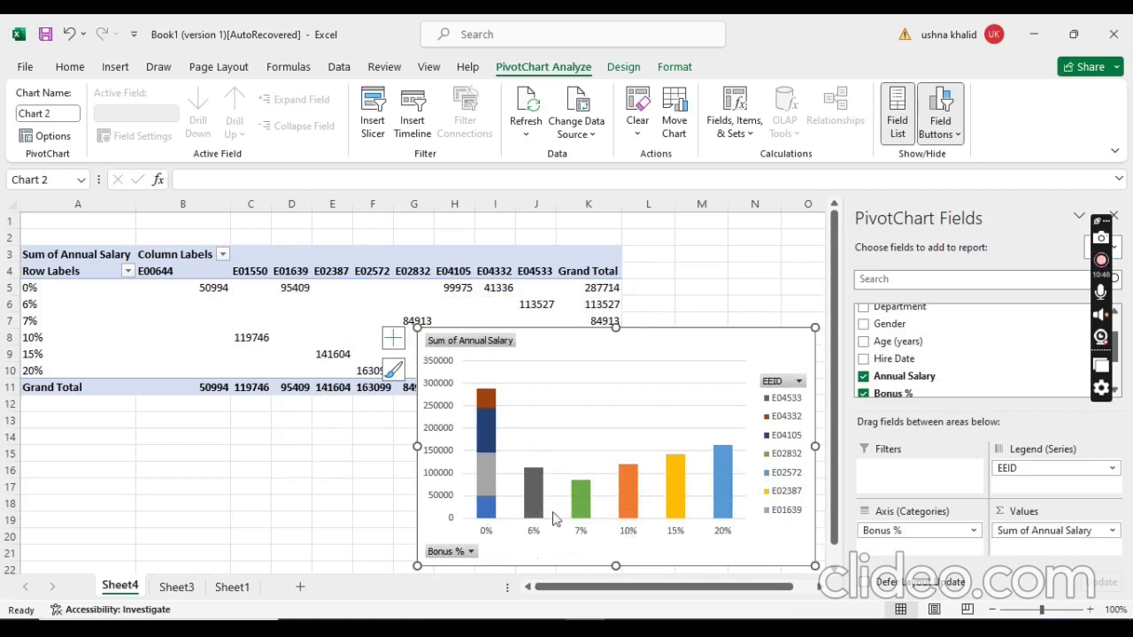
mouse_move(497, 506)
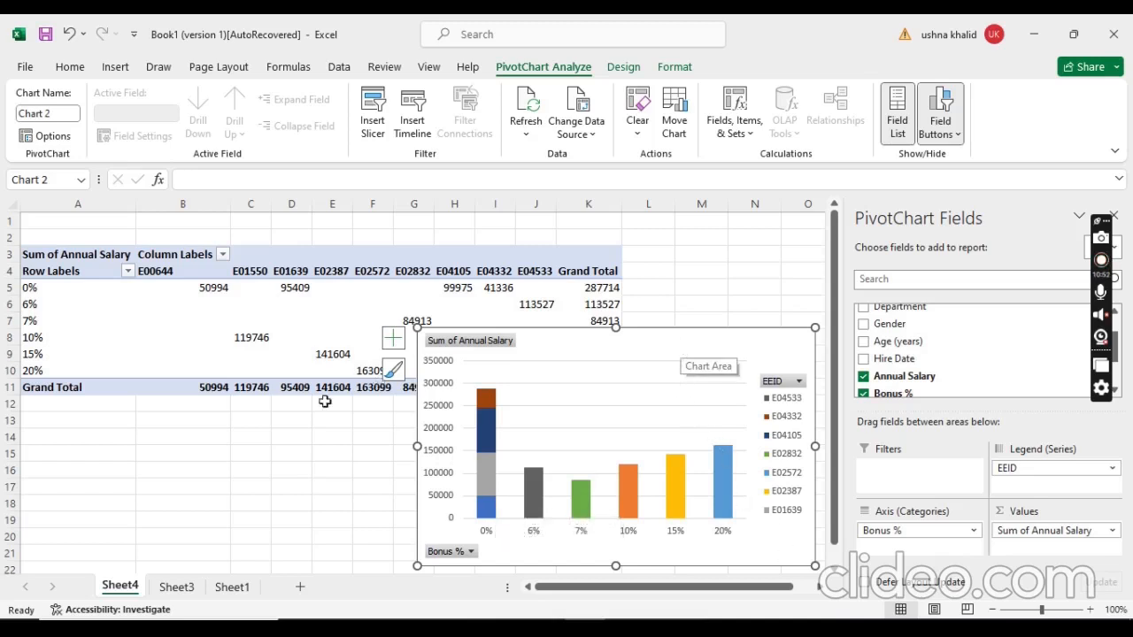
- From the employee table on Sheet3, create the recommended PivotTable Sum of Annual Salary by Department
click(175, 586)
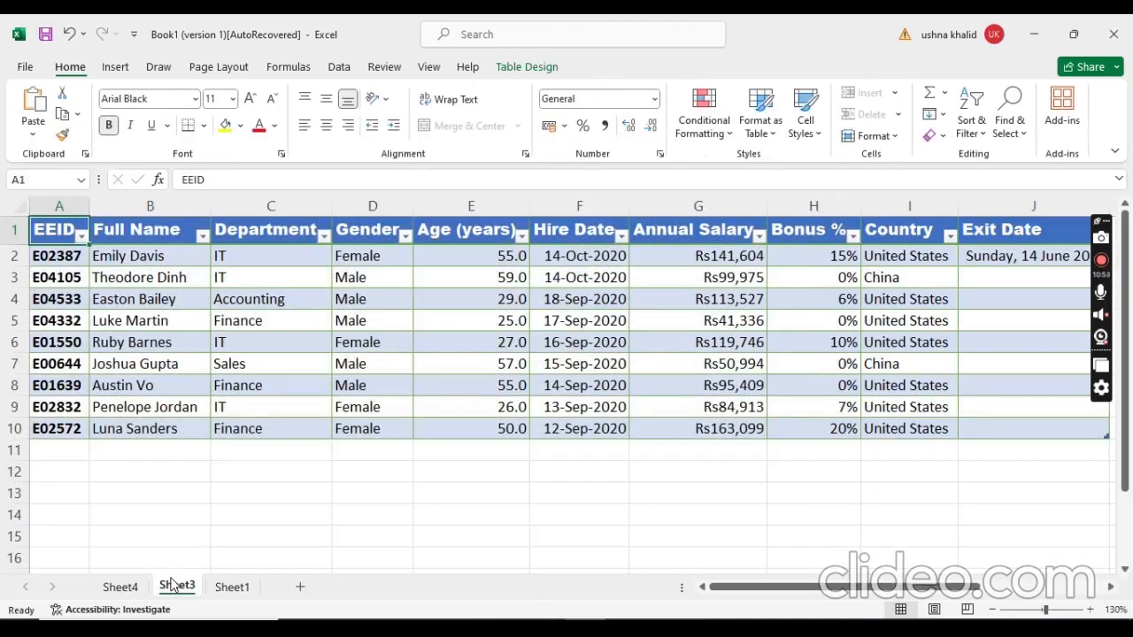
click(116, 66)
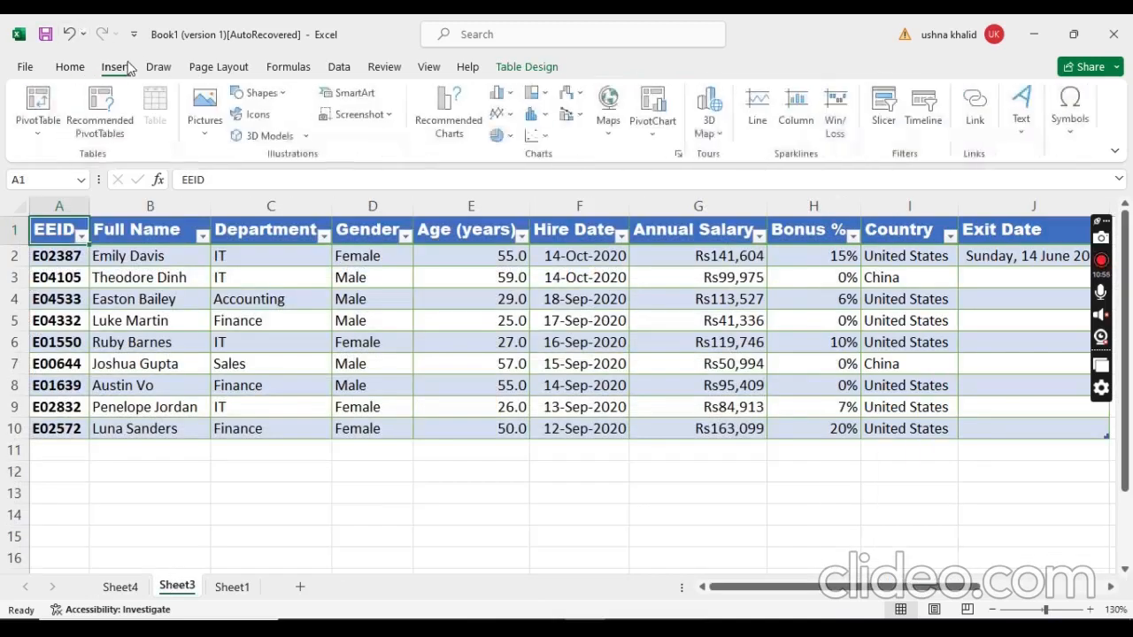
click(104, 129)
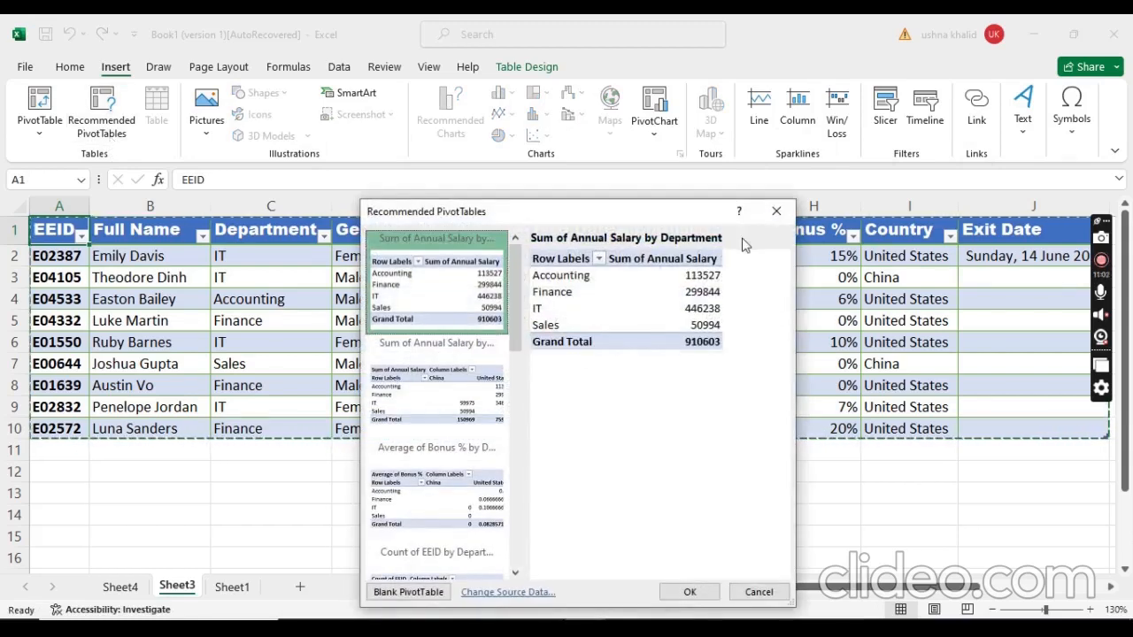
click(688, 593)
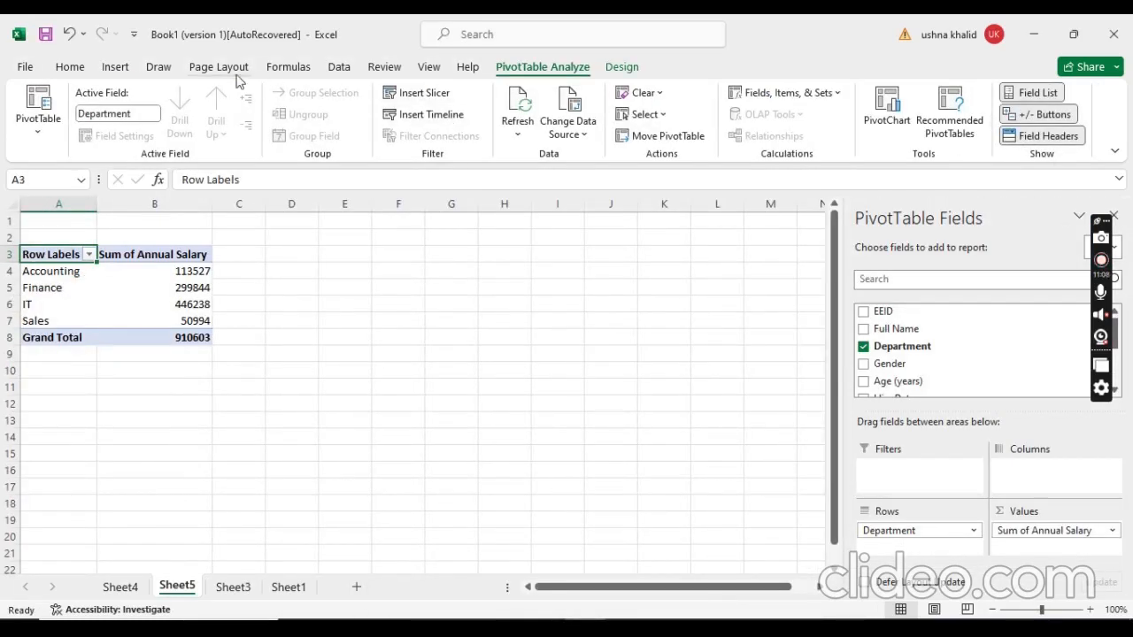
- Insert a Pie PivotChart of the annual salary sums by department
click(113, 71)
click(453, 124)
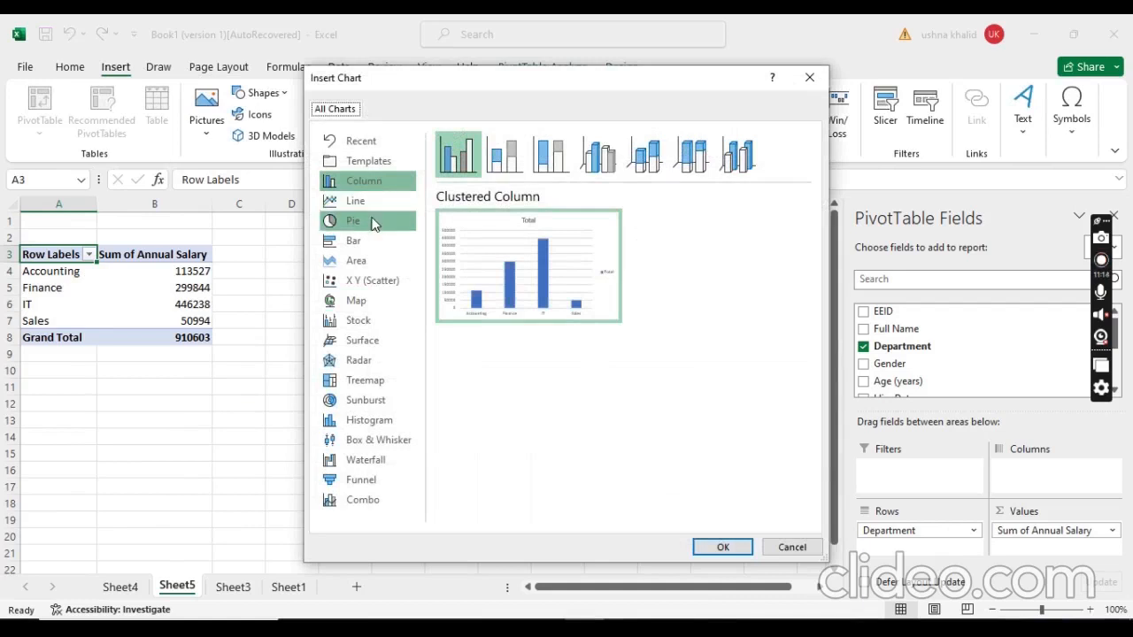
click(372, 221)
click(736, 552)
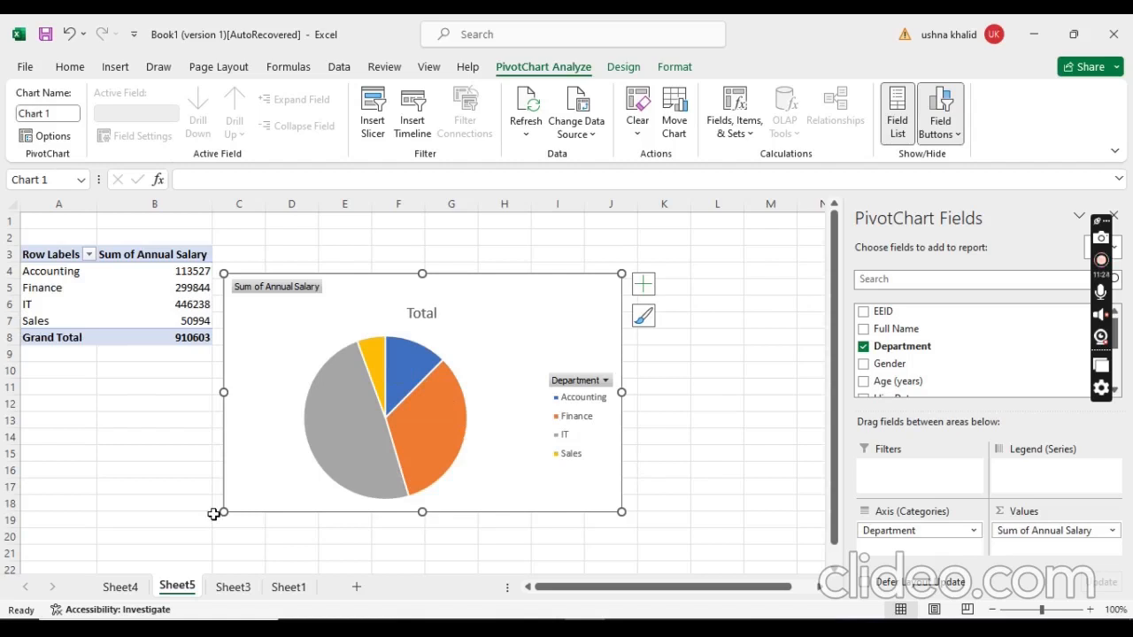
- From the employee table on Sheet3, create the recommended PivotTable Count of EEID by Department and Country
click(119, 590)
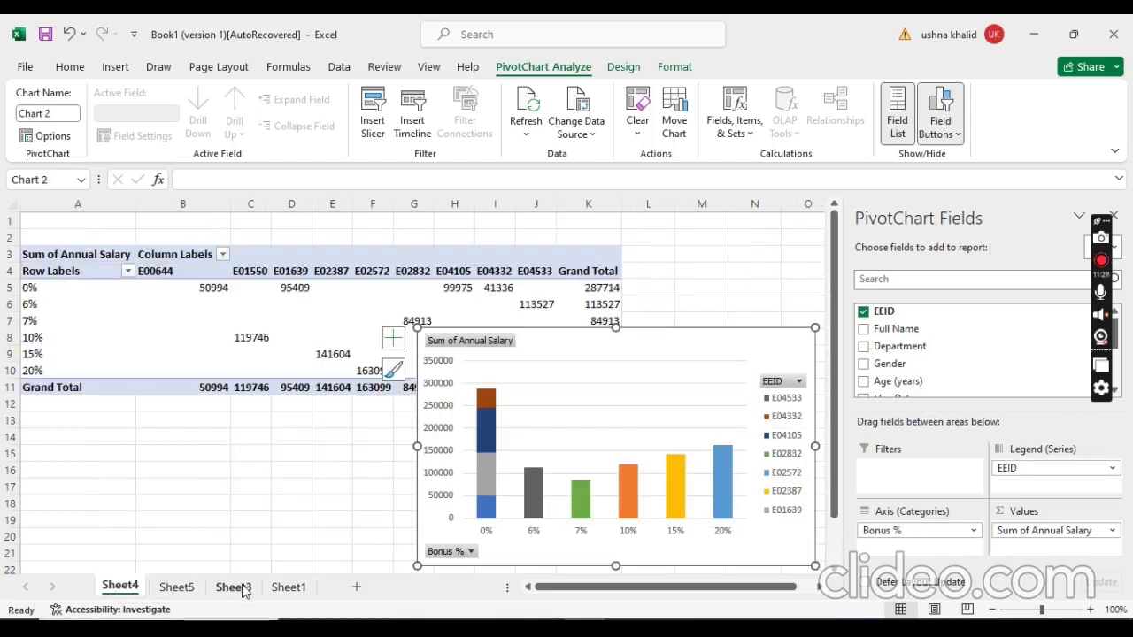
click(237, 587)
click(116, 73)
click(111, 137)
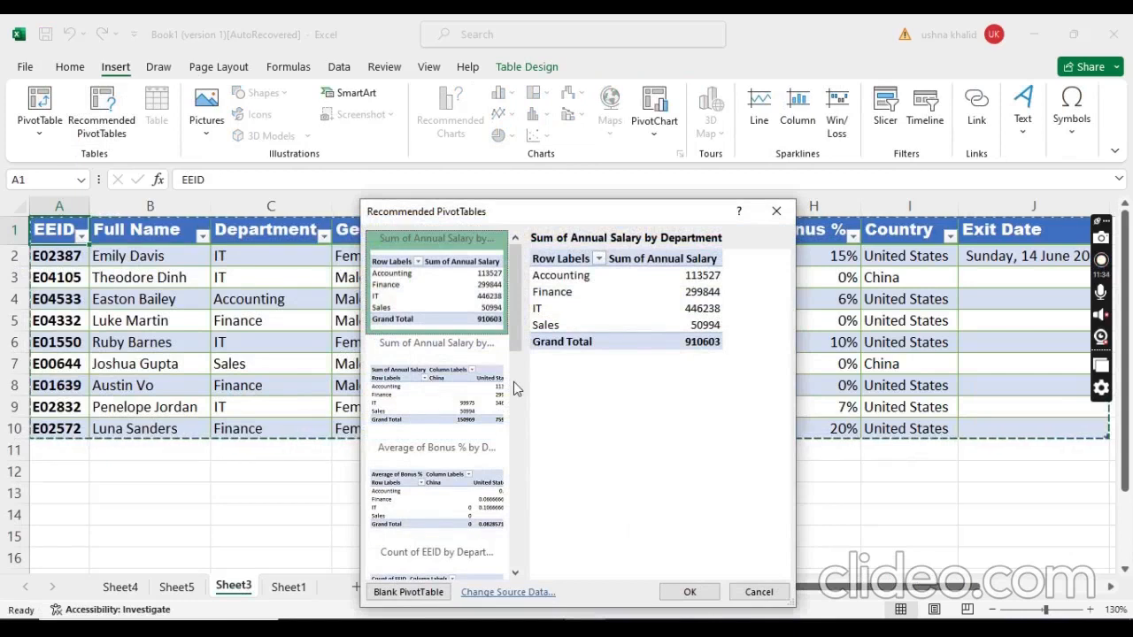
scroll(516, 389, down, 3)
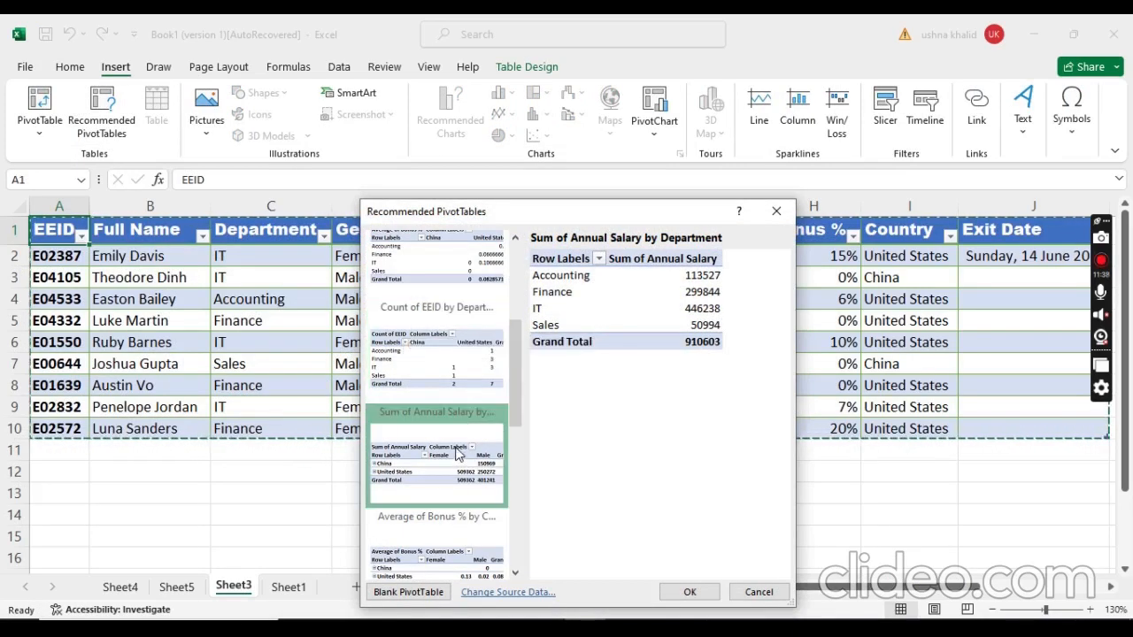
click(421, 329)
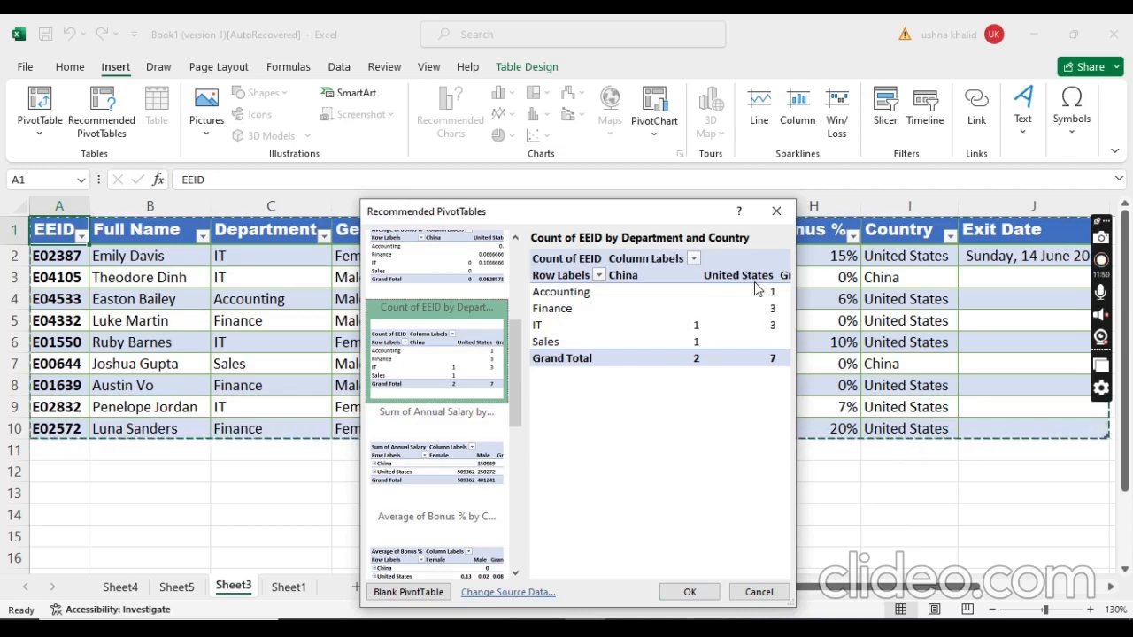
click(688, 592)
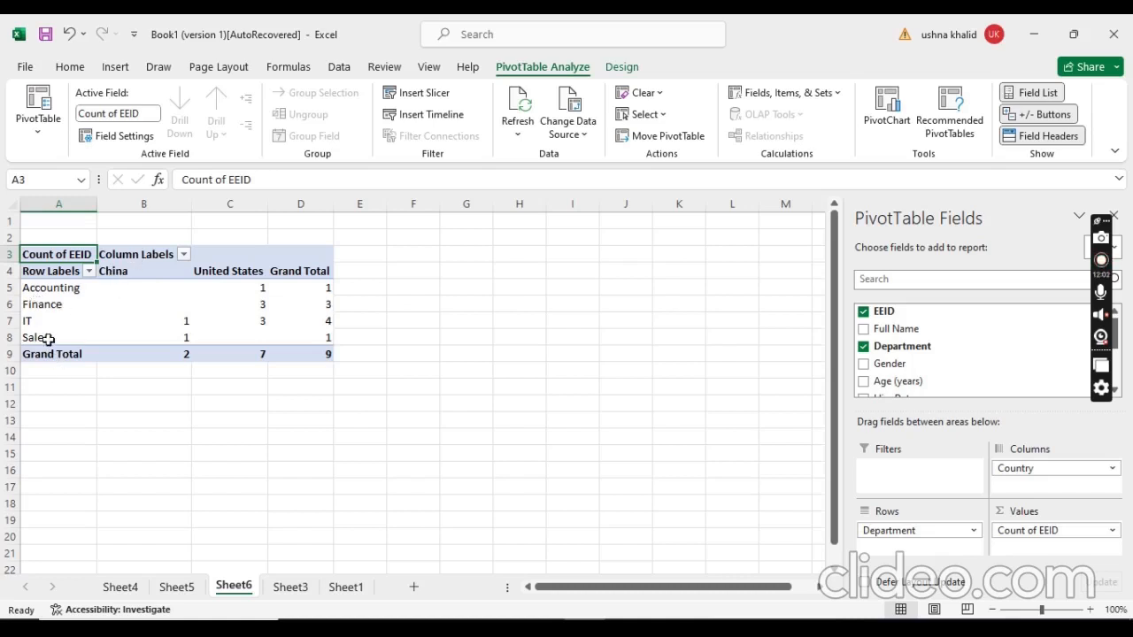
- Examine the employee counts for each department under China and United States in the PivotTable on Sheet6
click(123, 273)
click(226, 270)
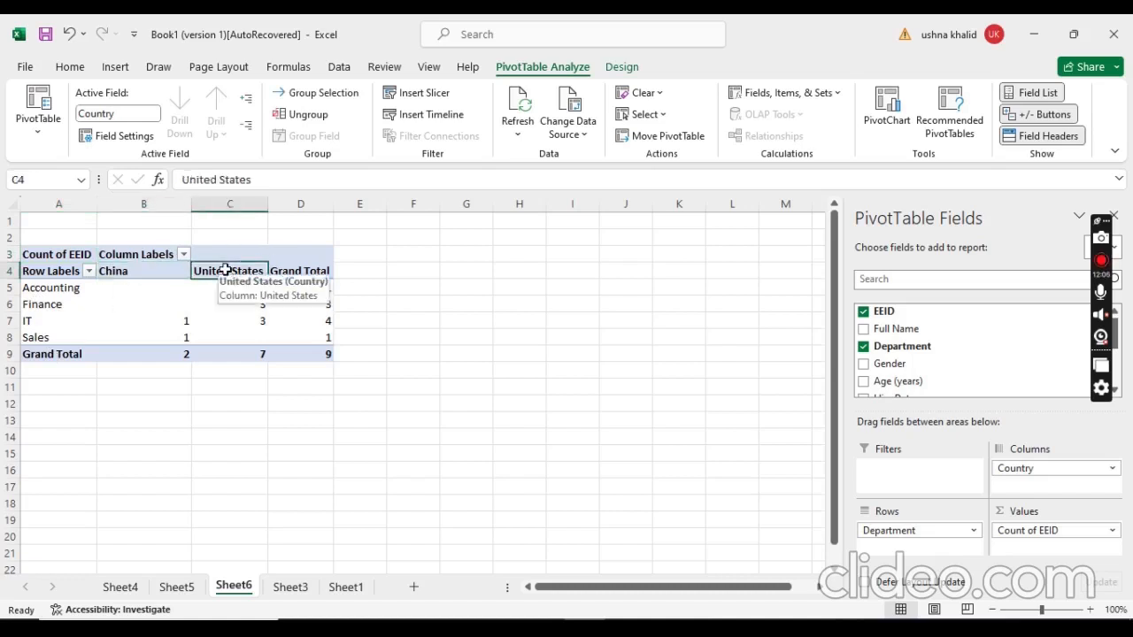
click(53, 294)
drag(50, 303, 51, 360)
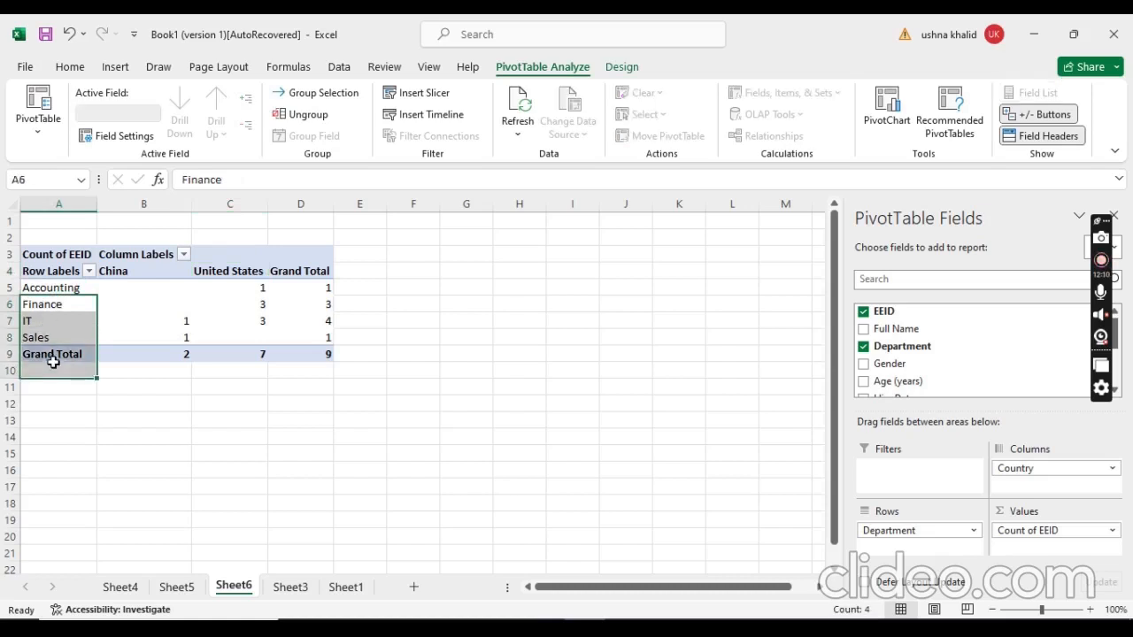
click(225, 271)
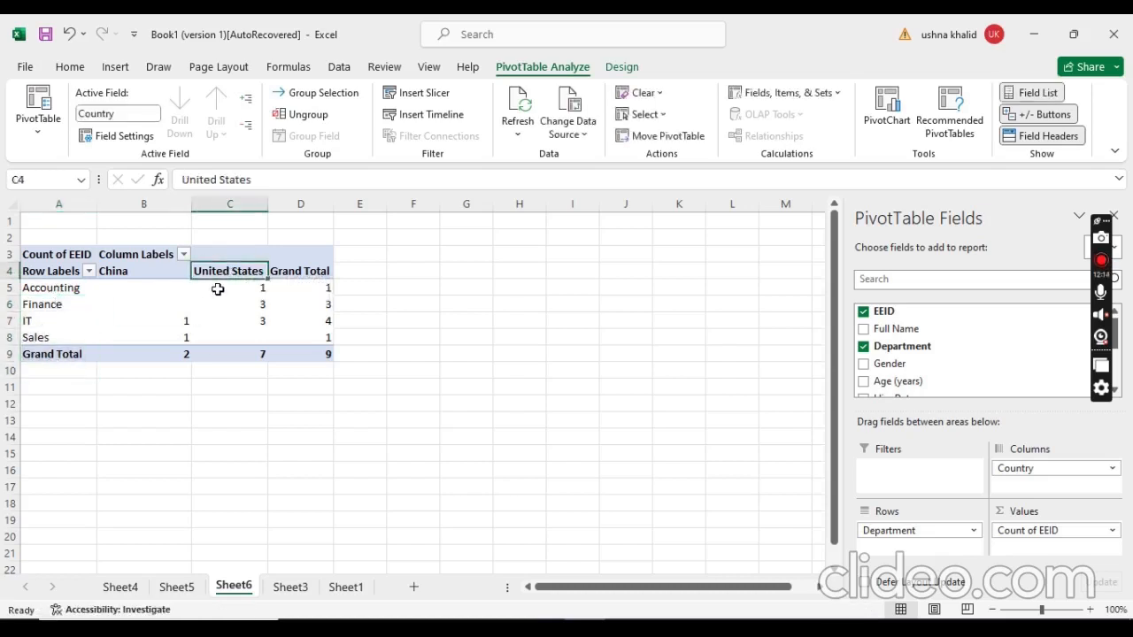
click(233, 288)
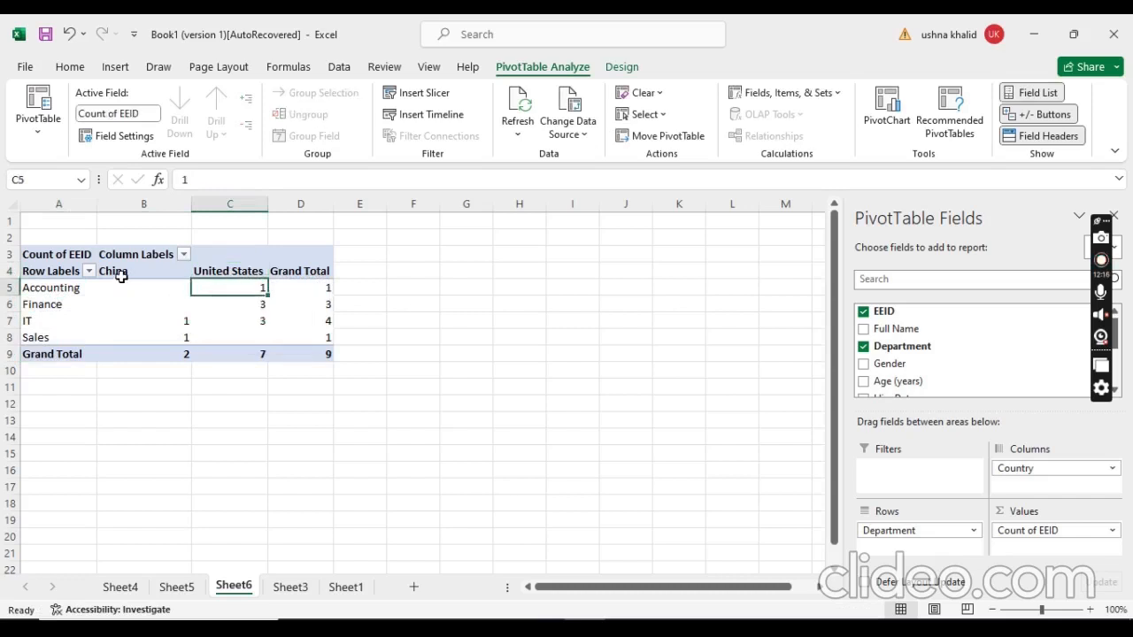
click(24, 309)
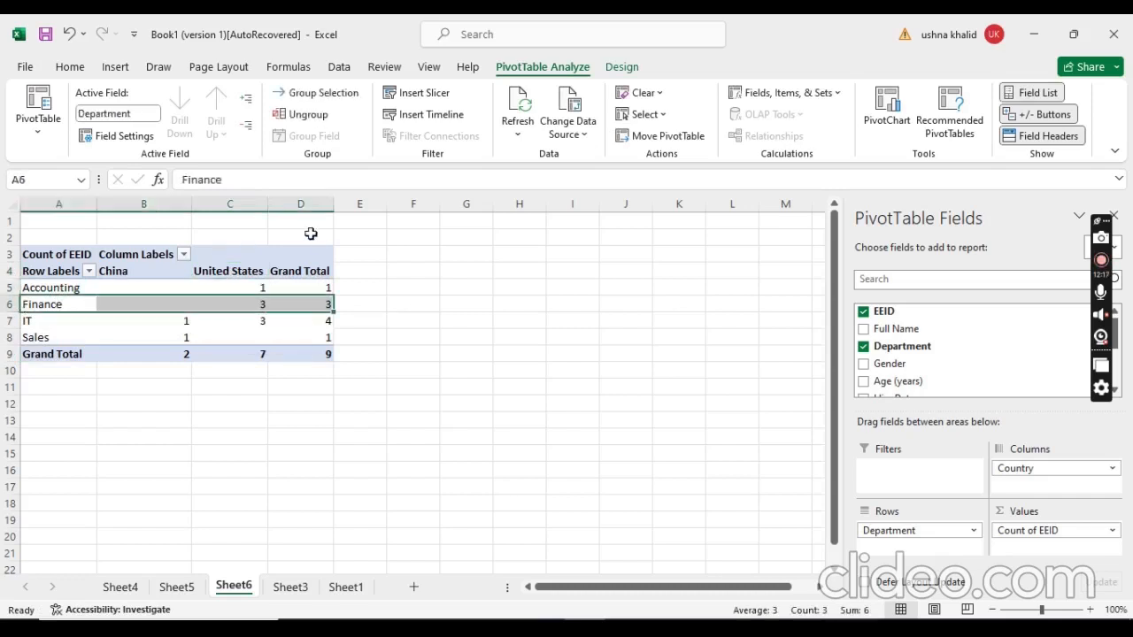
click(254, 271)
click(251, 303)
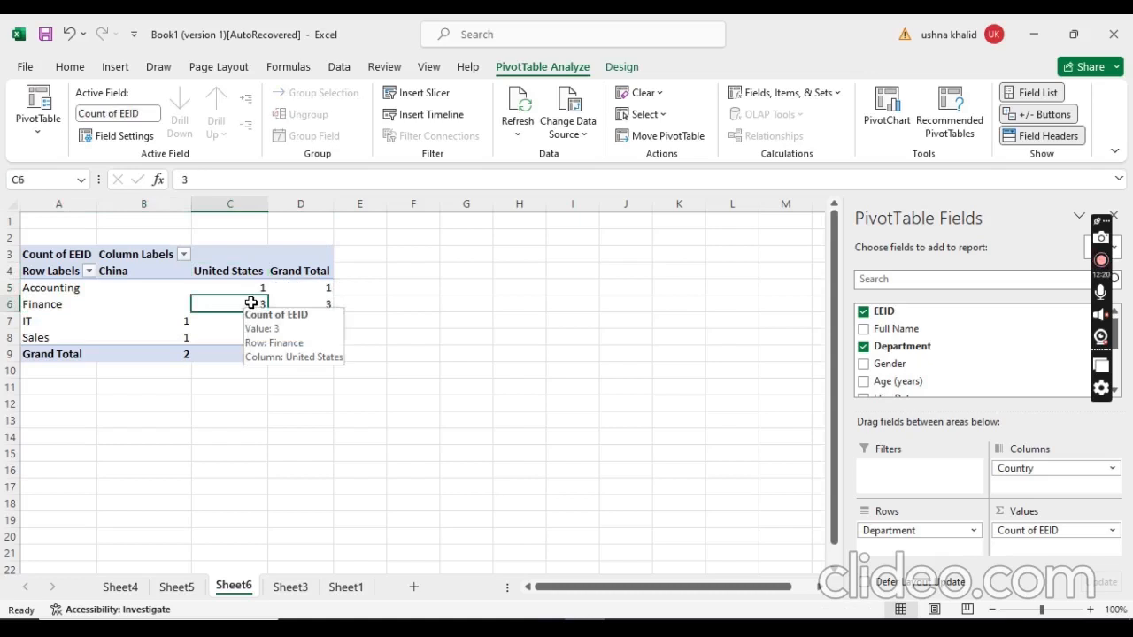
click(27, 320)
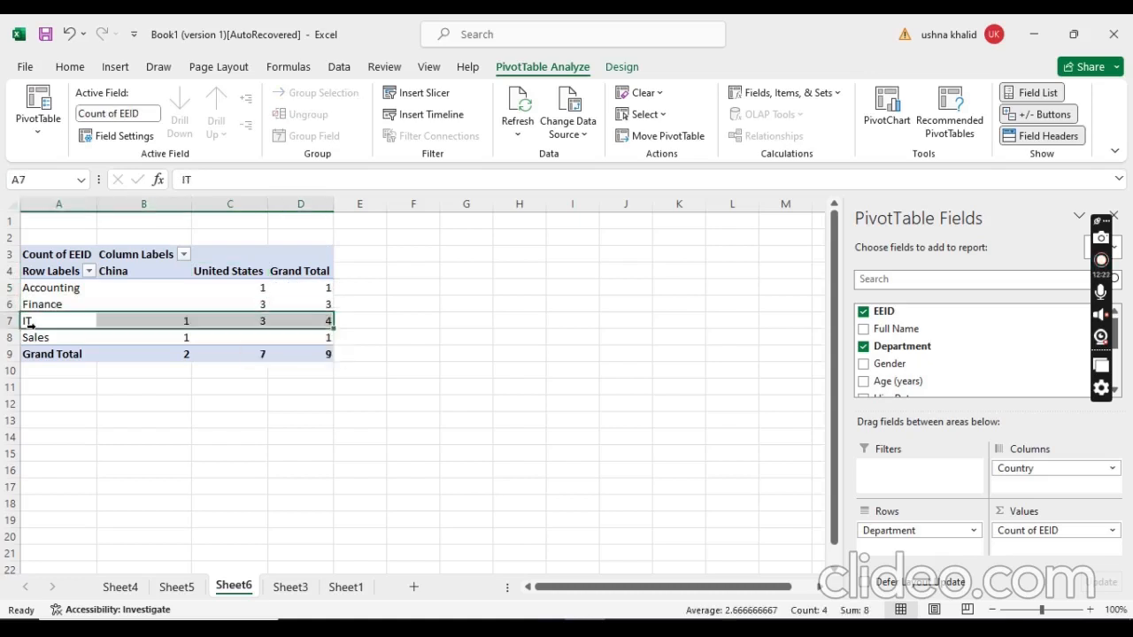
click(119, 293)
click(180, 324)
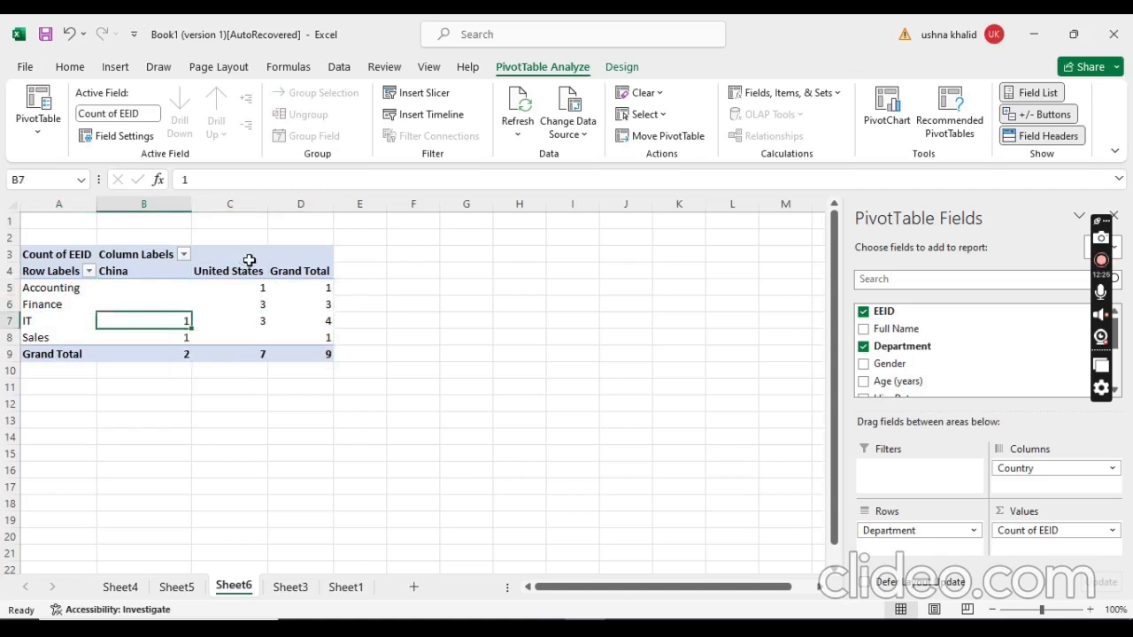
click(261, 325)
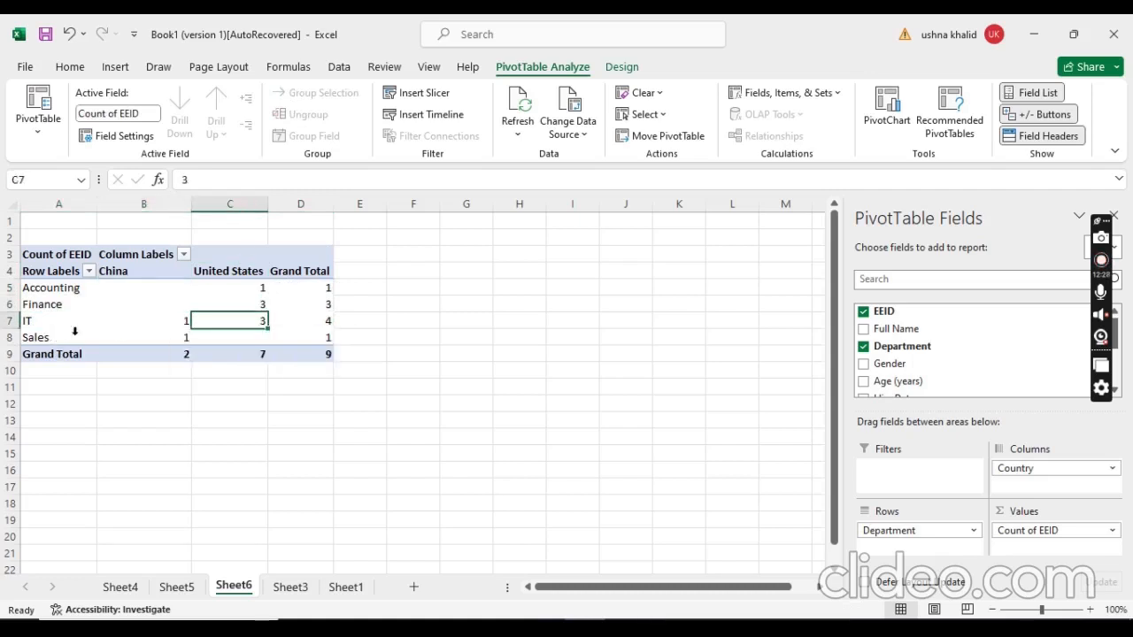
click(177, 338)
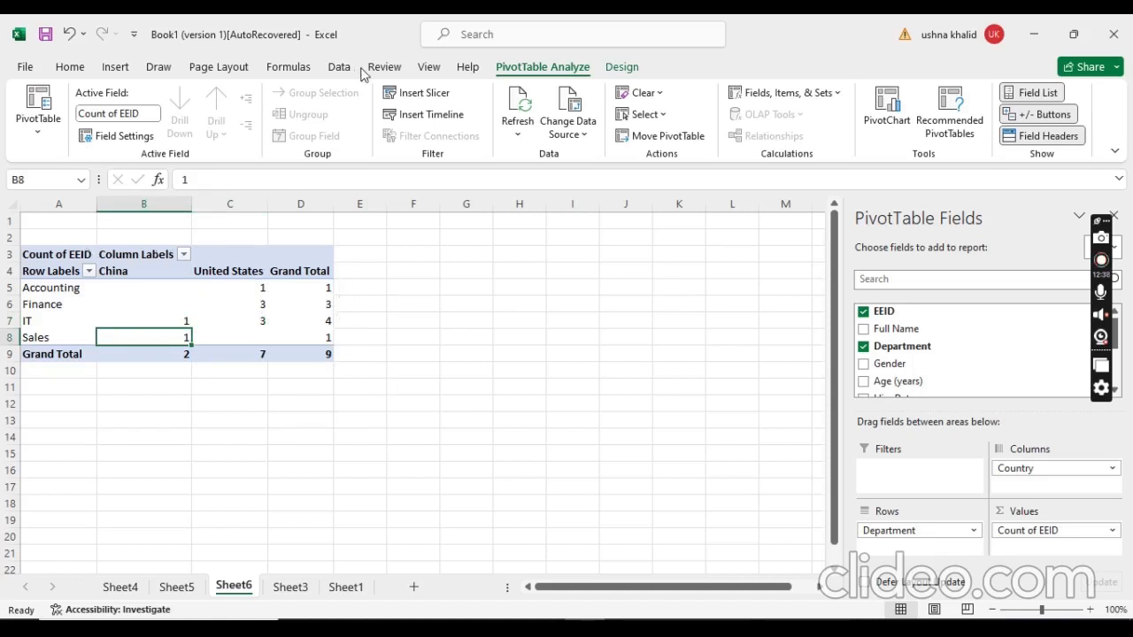
- Preview Line, Pie, Bar and Column chart types for the department and country counts, and insert an Area PivotChart
click(115, 67)
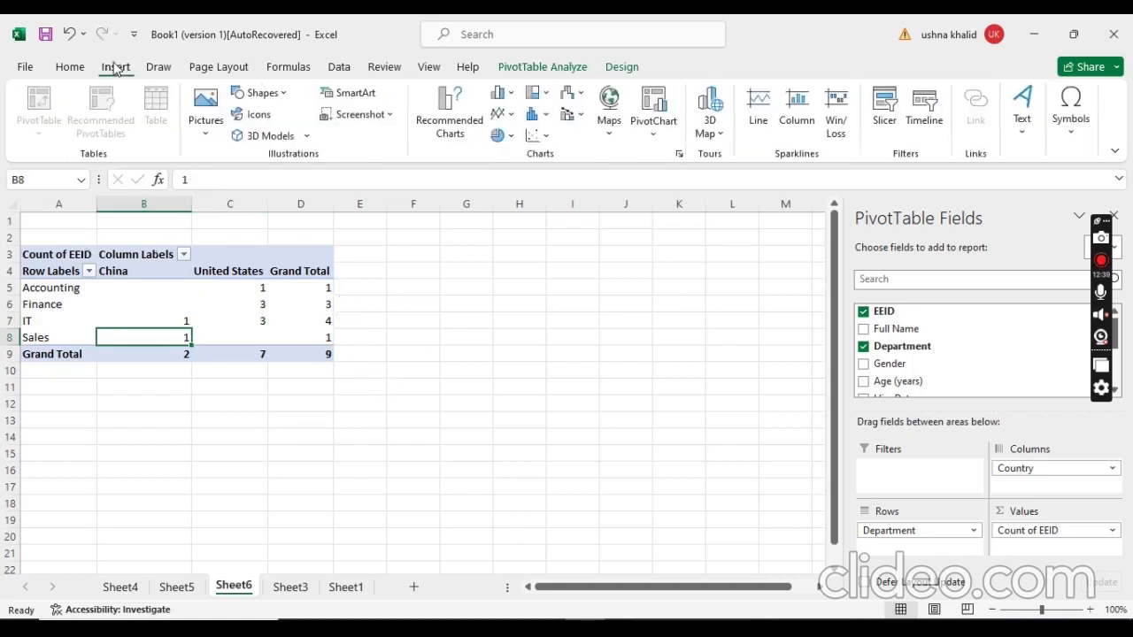
click(486, 135)
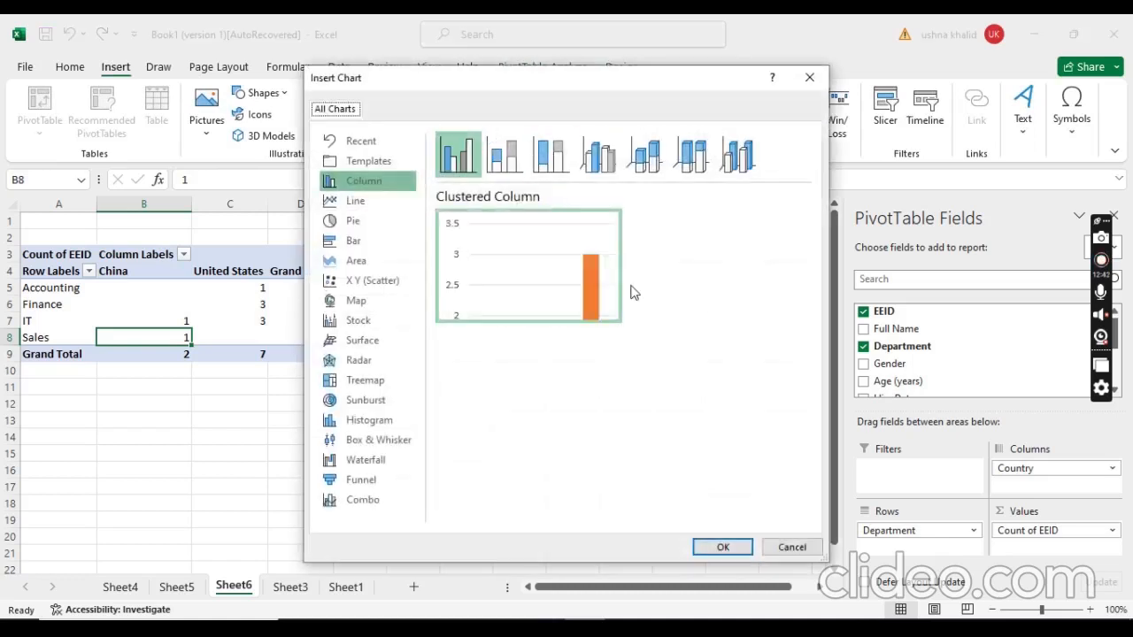
mouse_move(583, 288)
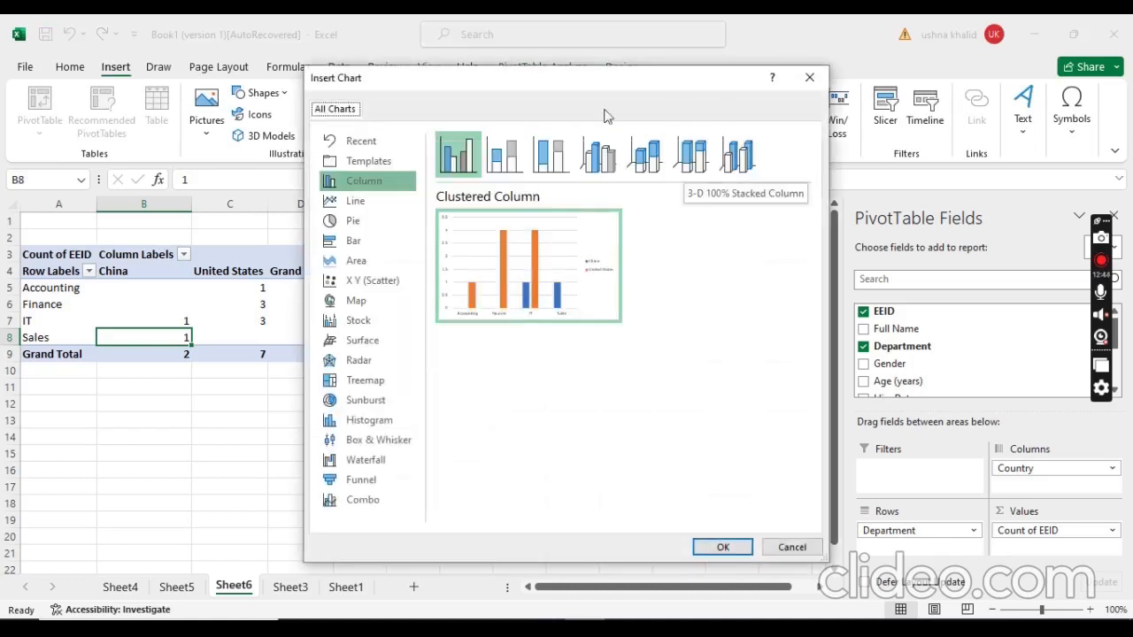
click(376, 201)
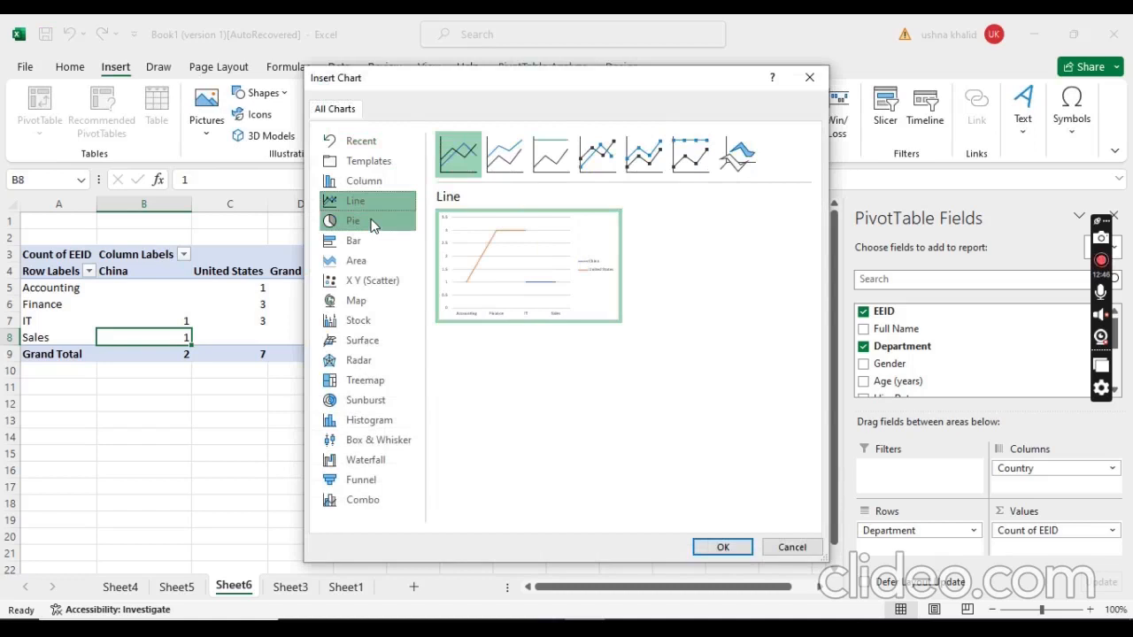
click(373, 223)
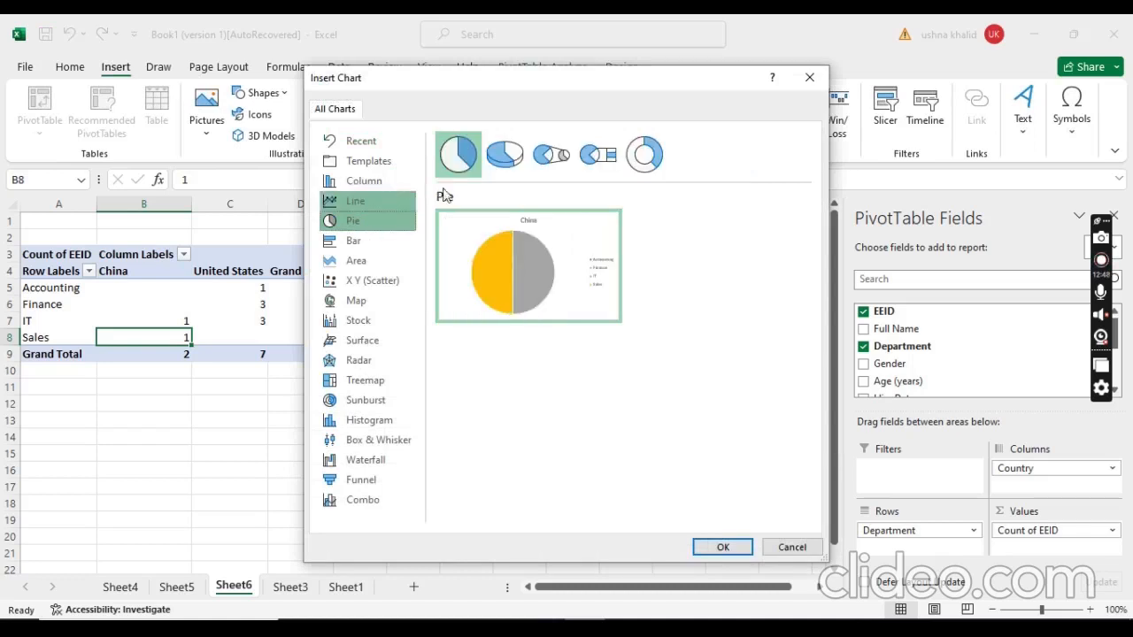
mouse_move(554, 258)
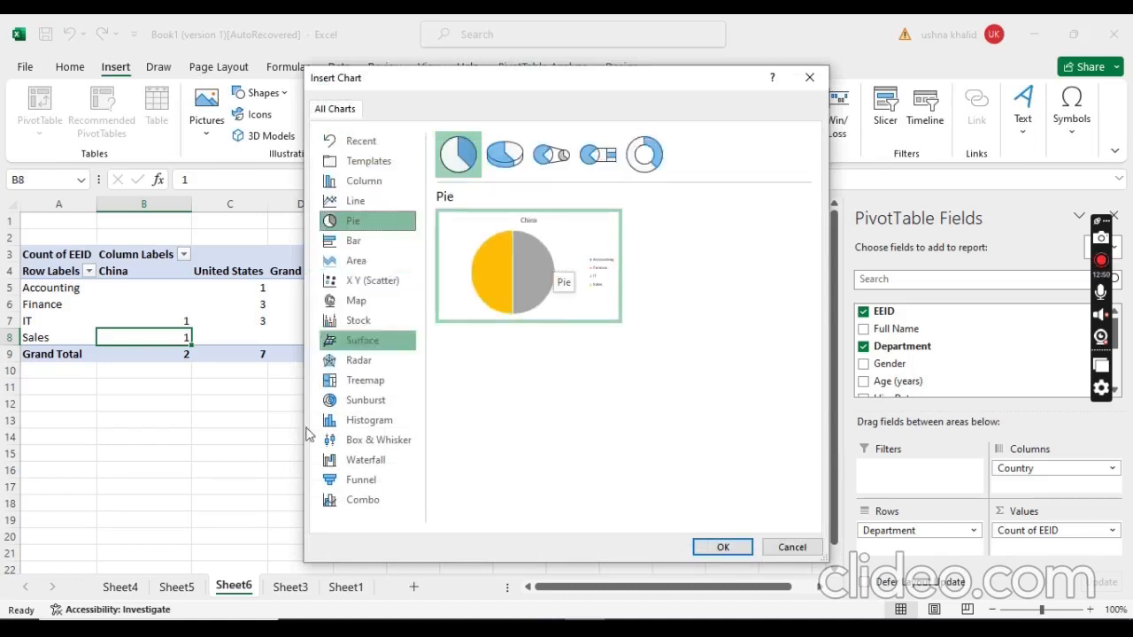
click(345, 242)
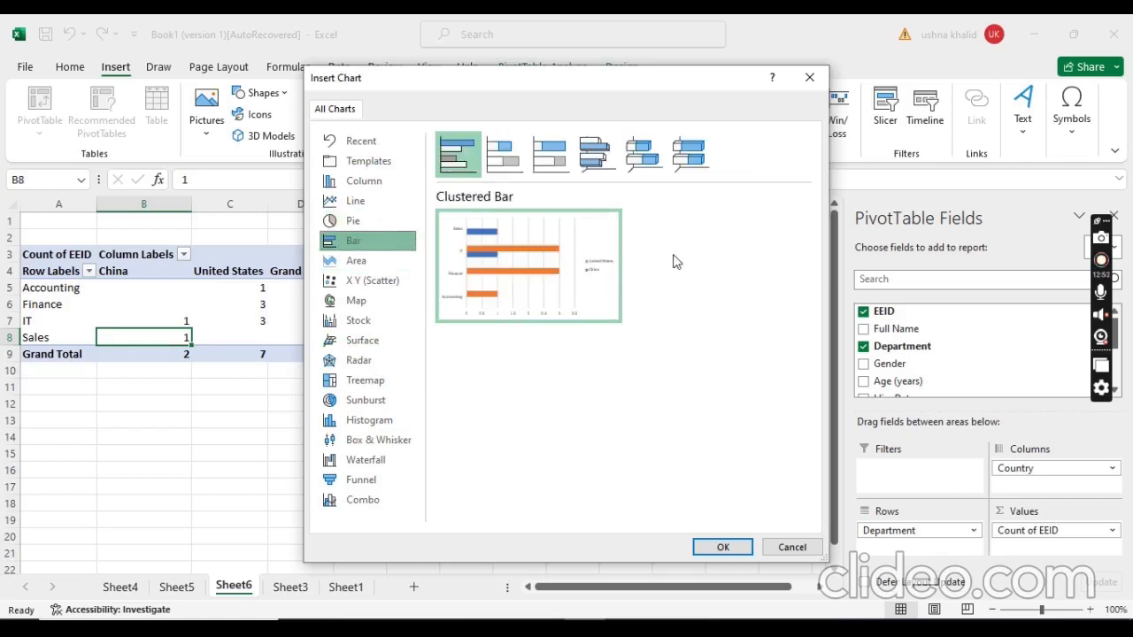
click(346, 195)
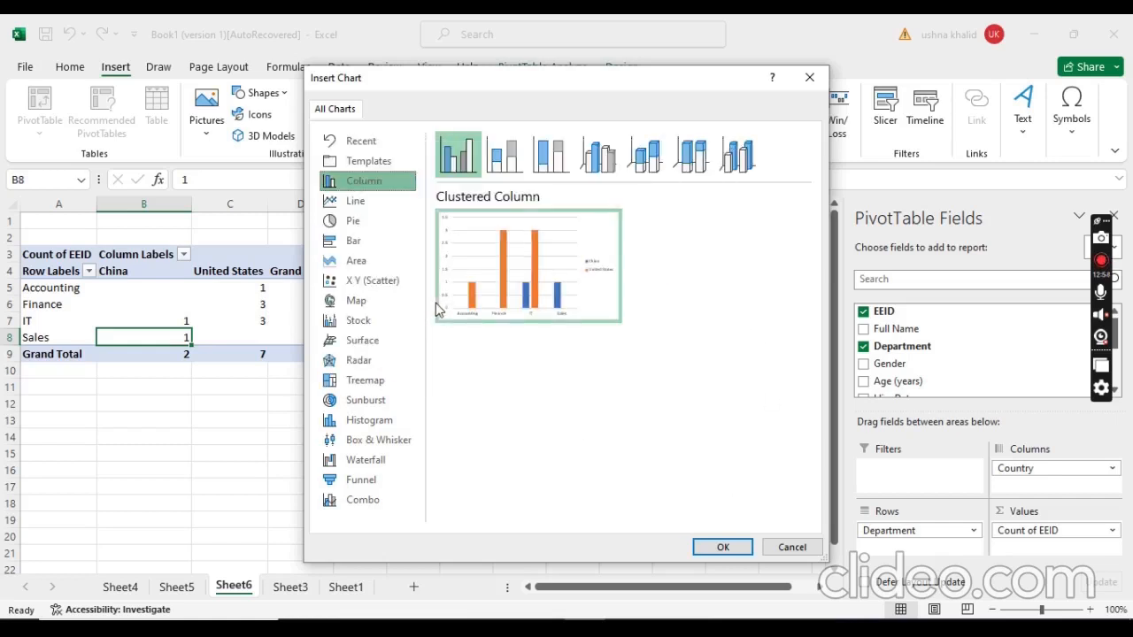
click(335, 265)
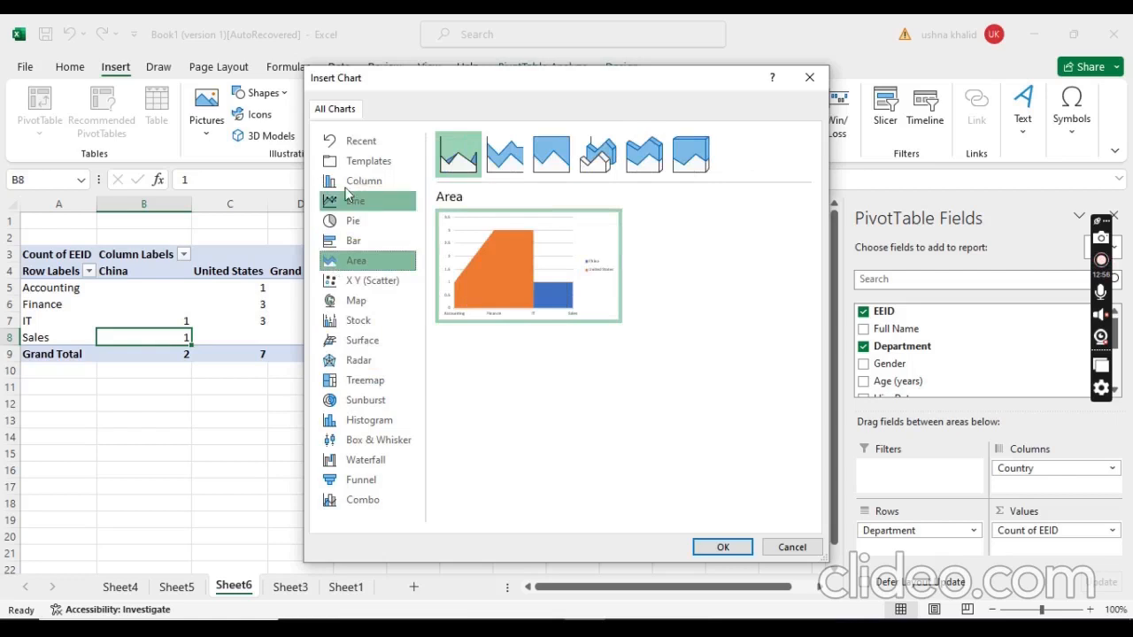
click(348, 185)
click(370, 262)
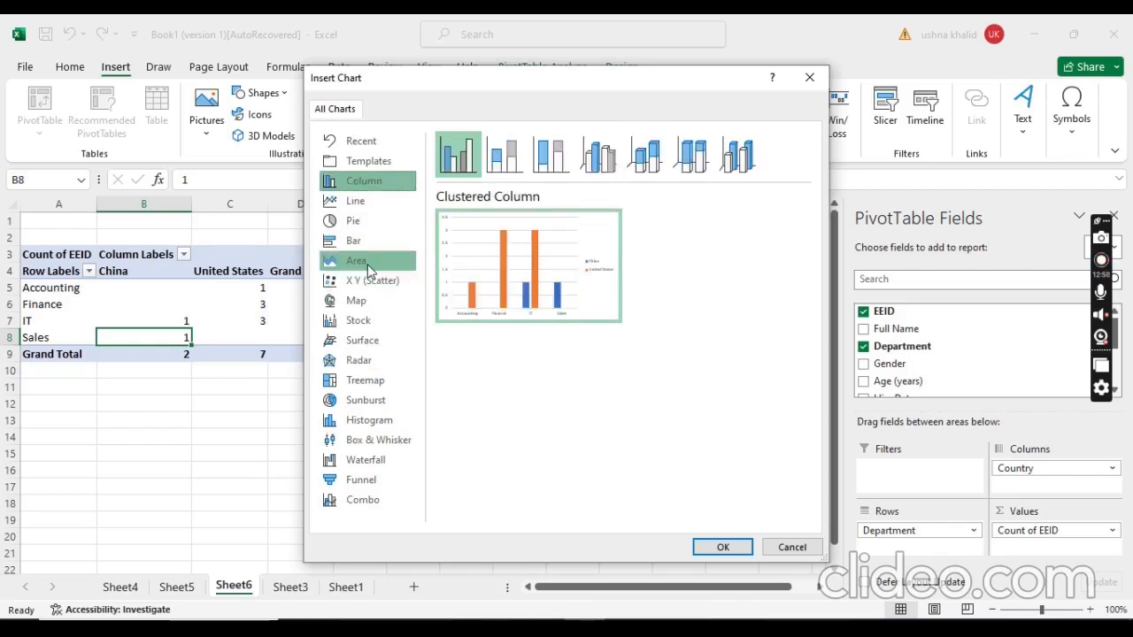
mouse_move(580, 282)
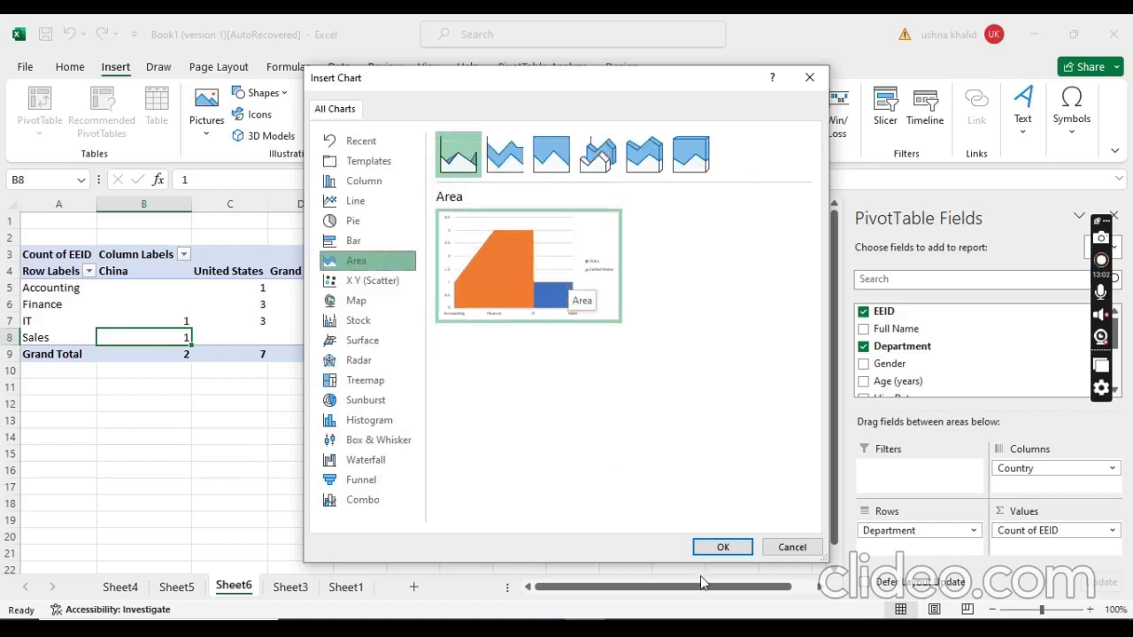
click(723, 548)
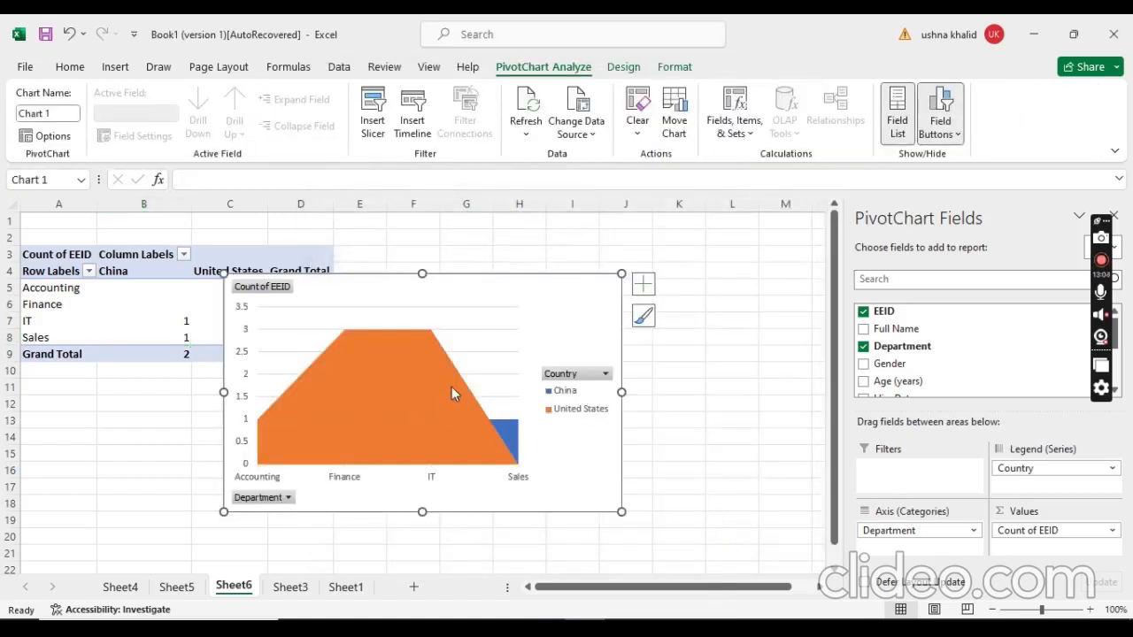
- Inspect the Area chart's legend and China series, and move the chart beside the PivotTable so it covers no counts
click(577, 395)
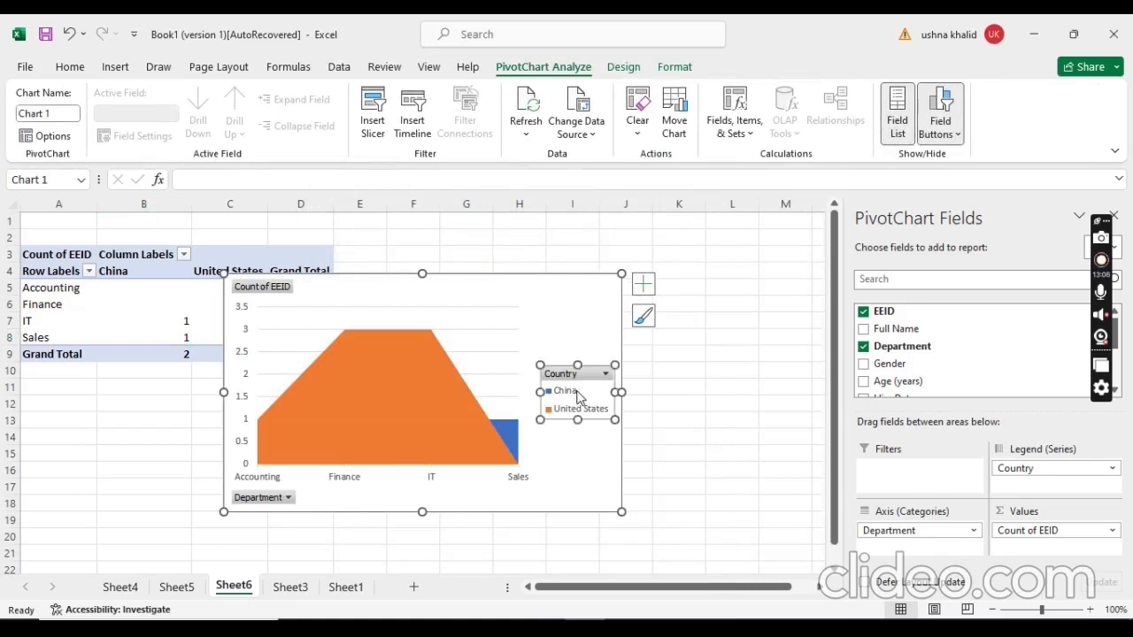
click(505, 432)
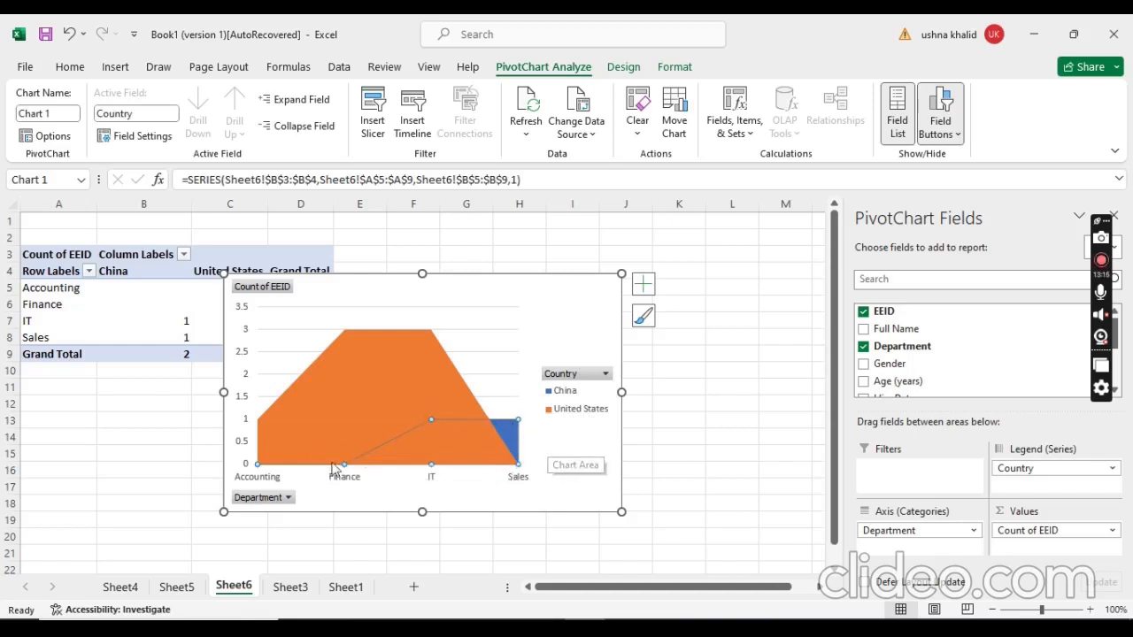
click(578, 416)
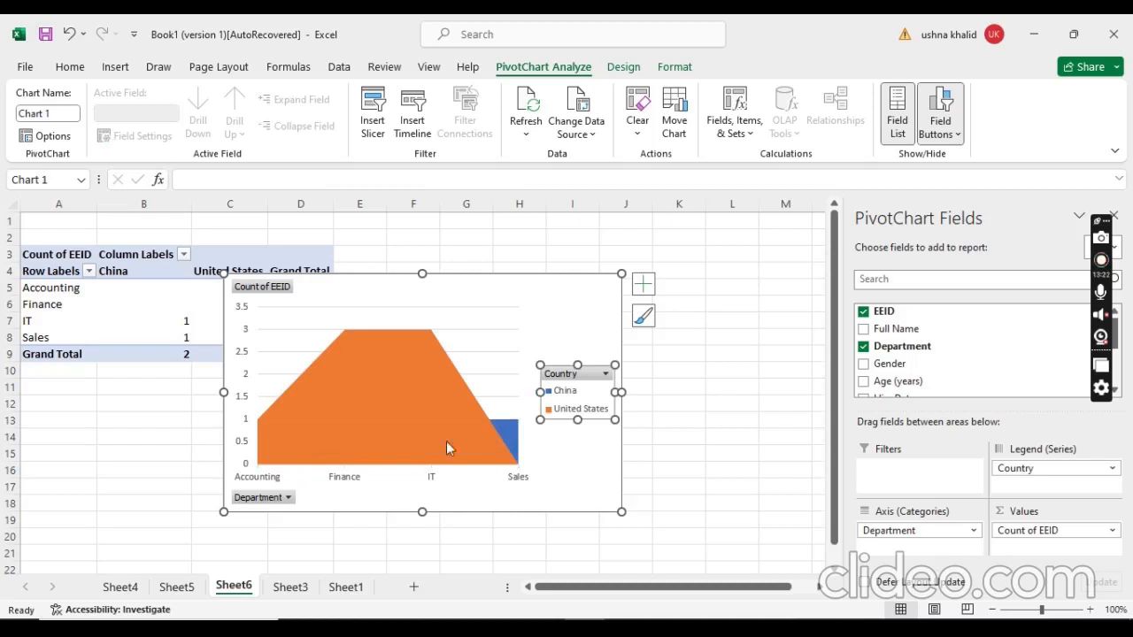
mouse_move(506, 304)
mouse_down()
mouse_move(549, 260)
mouse_move(639, 267)
mouse_up()
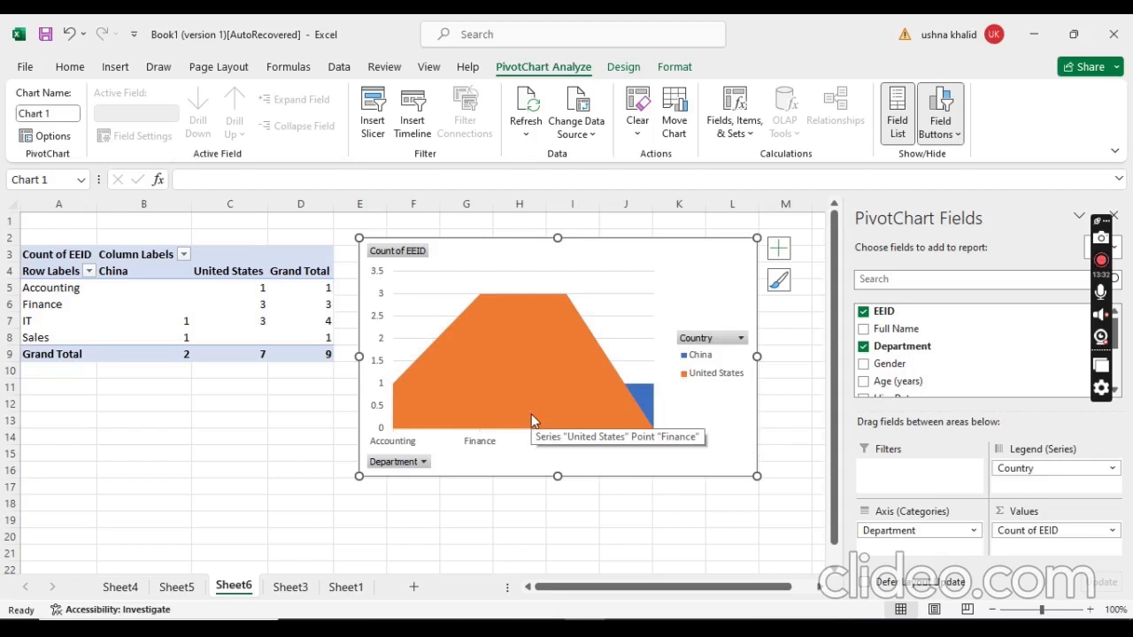
- Review the salary pie chart on Sheet5 and the employee table on Sheet3
click(176, 588)
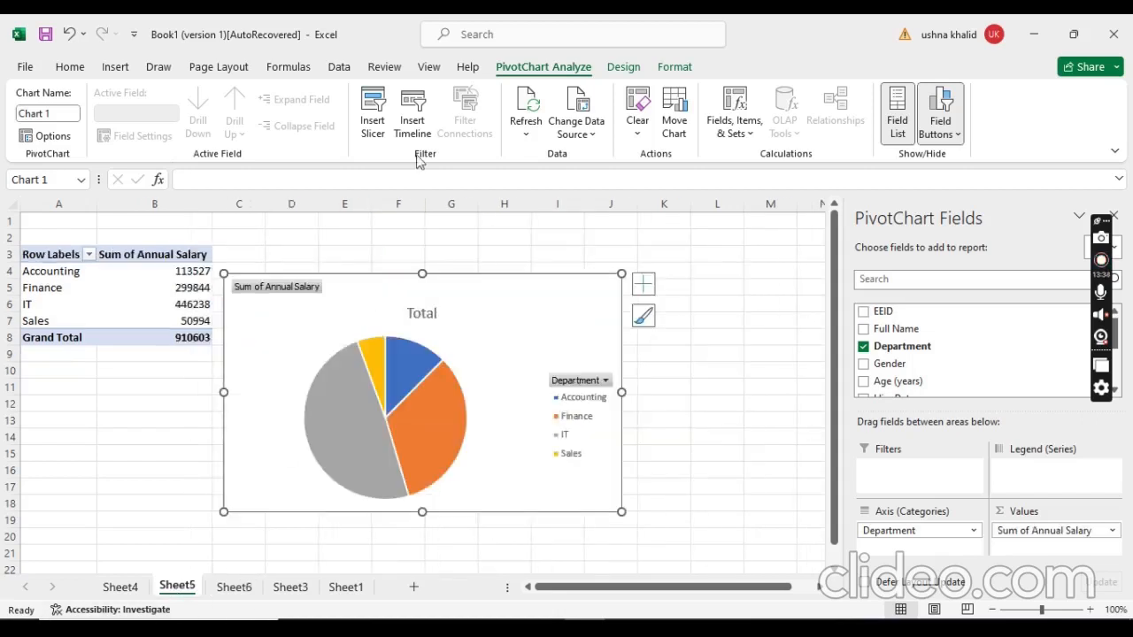
click(289, 589)
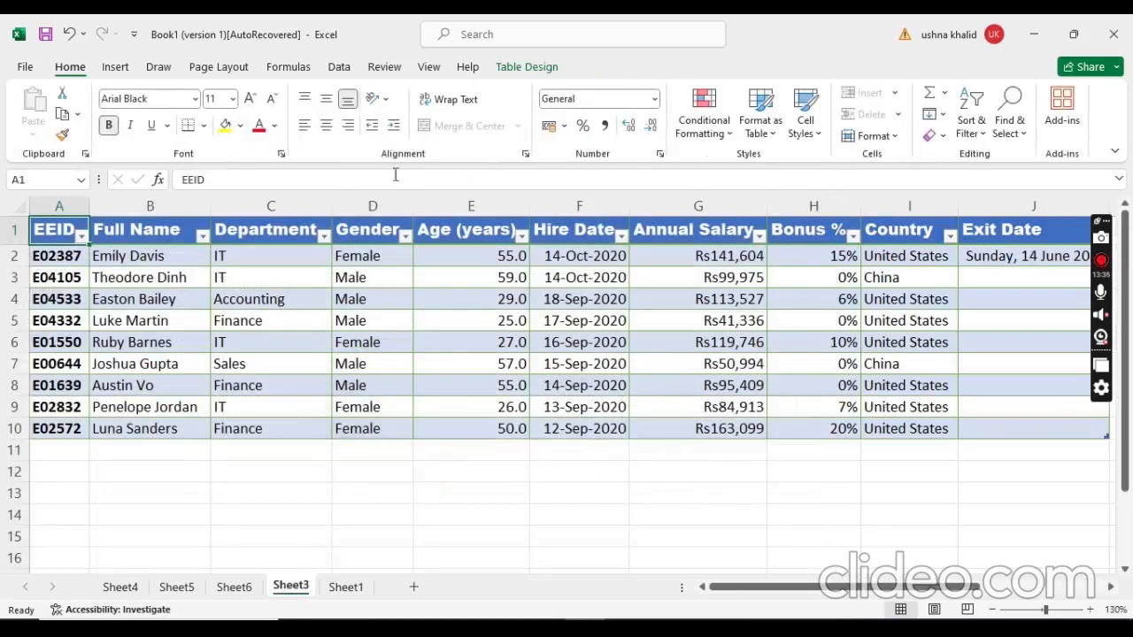
click(1102, 261)
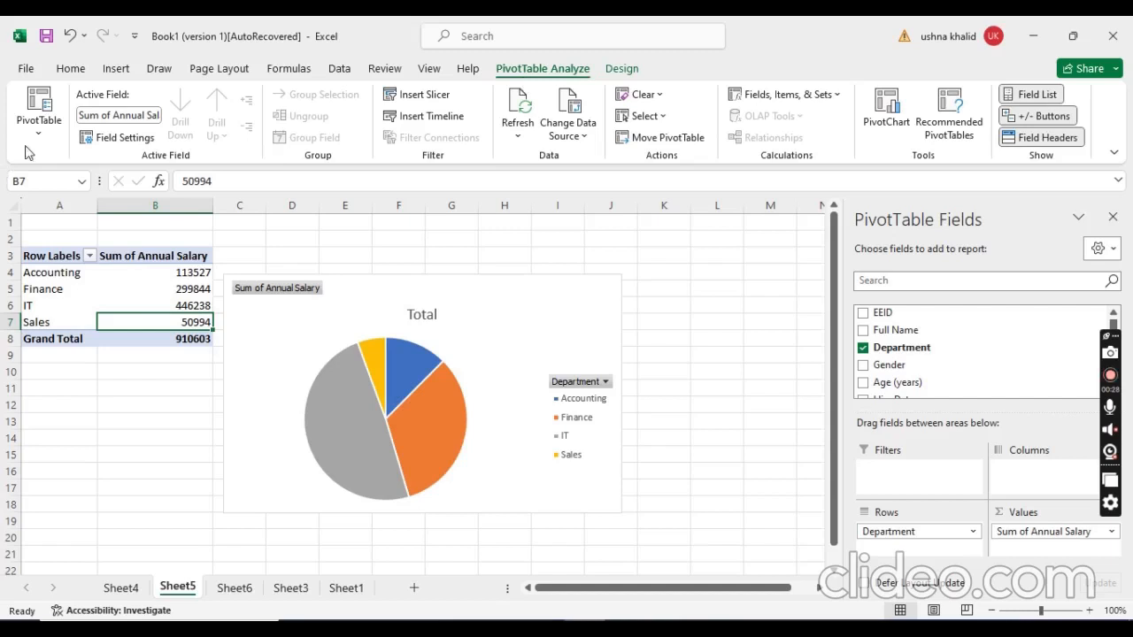
- Browse the summary functions for Annual Salary in the Sheet5 PivotTable and summarize the field by Product
click(93, 116)
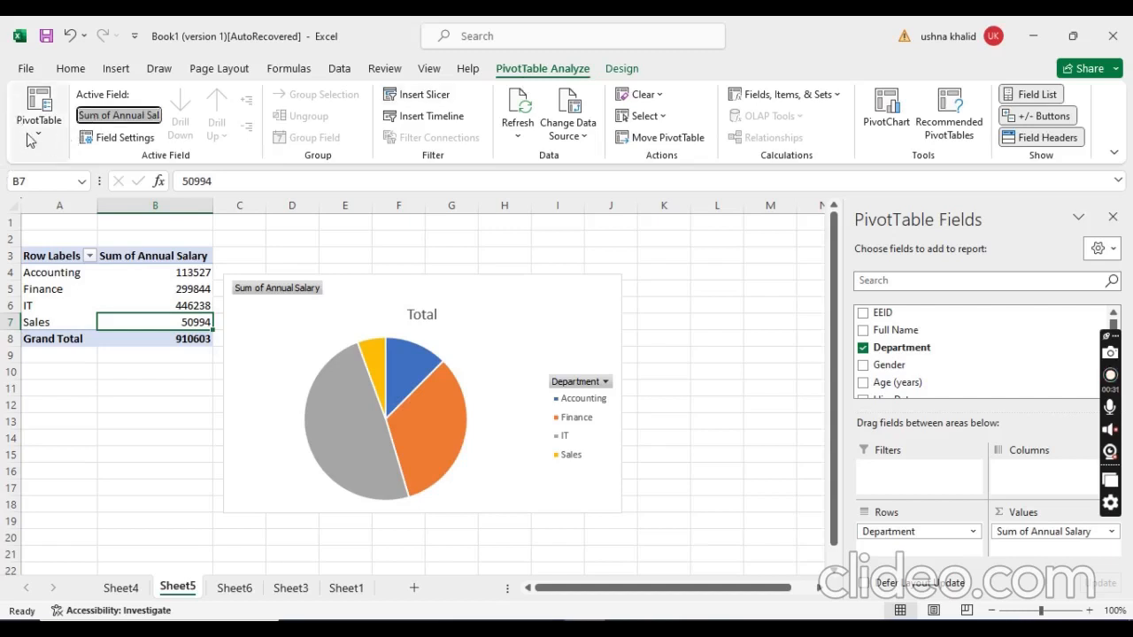
click(131, 140)
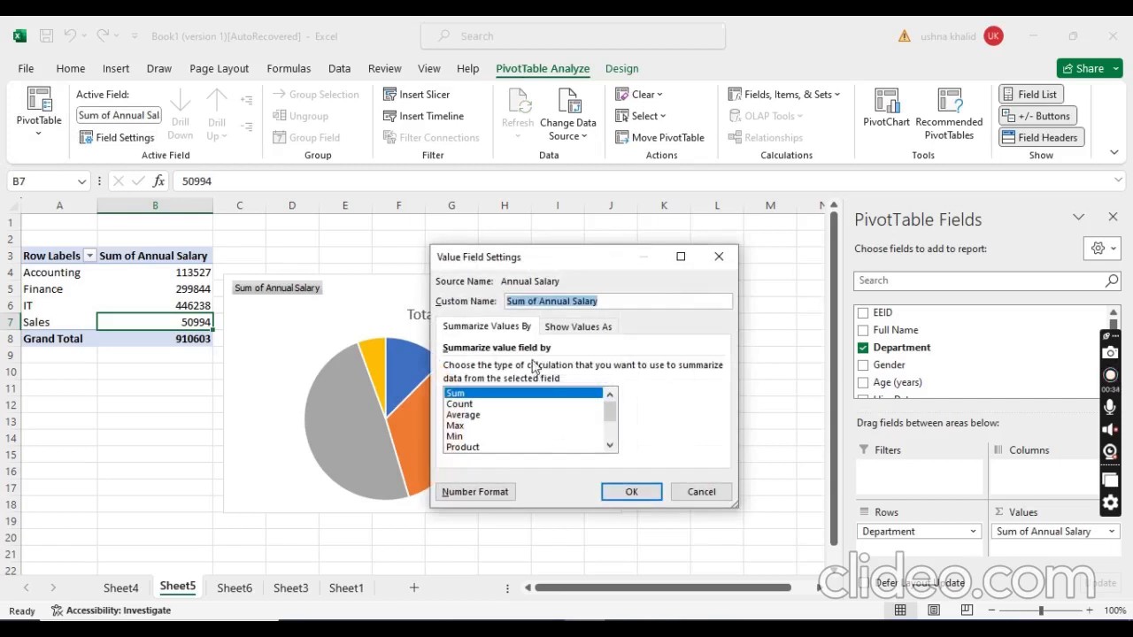
click(462, 405)
click(466, 415)
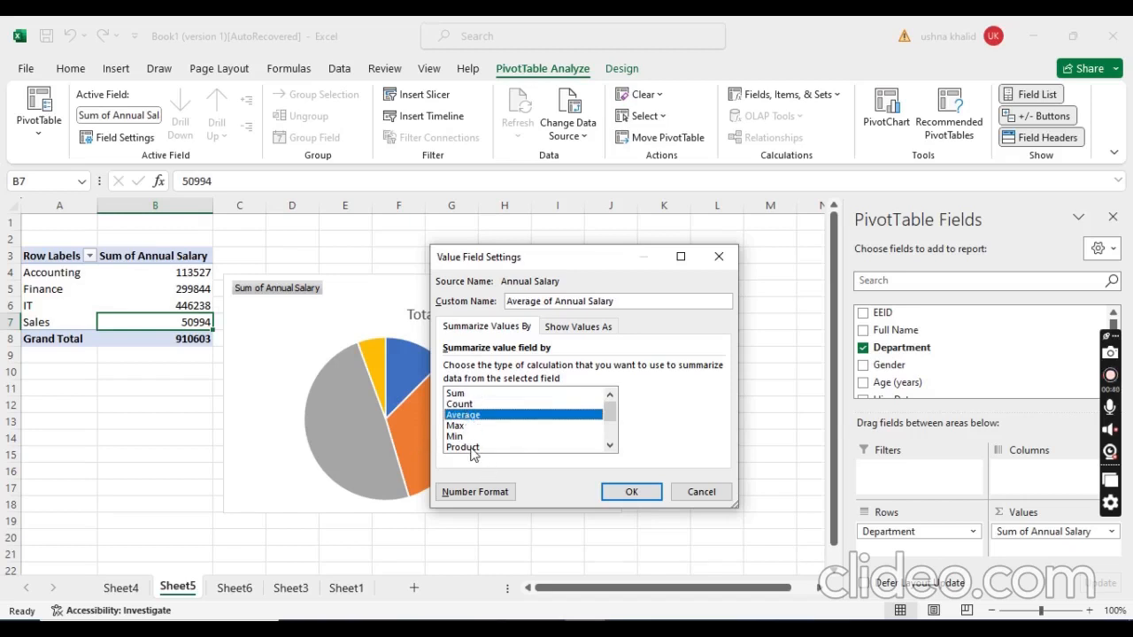
click(463, 426)
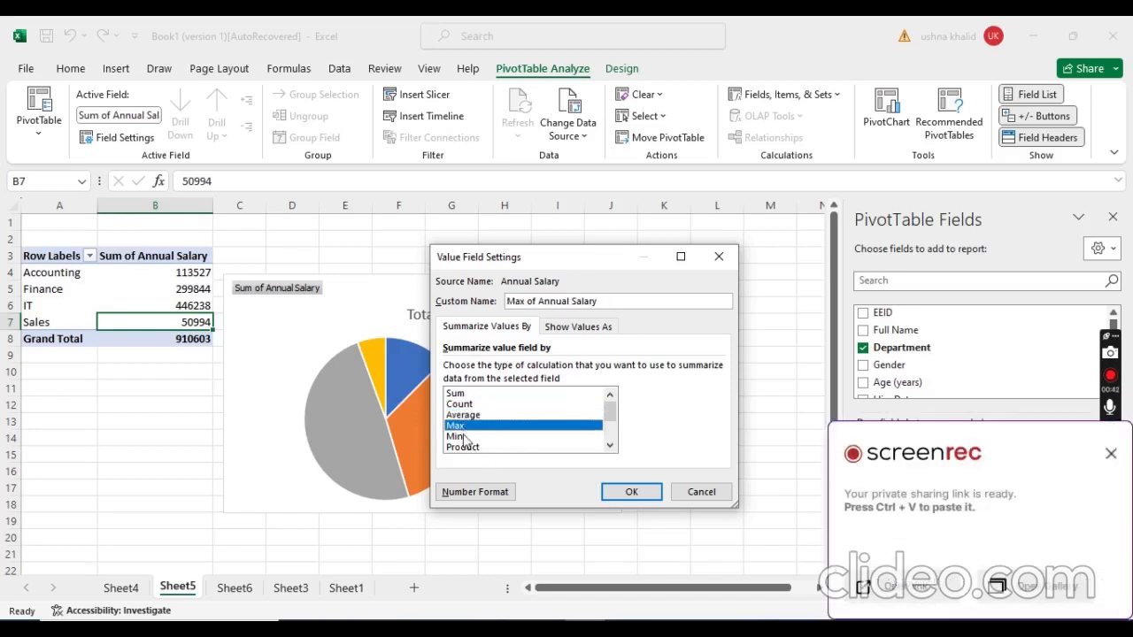
click(464, 436)
click(471, 447)
scroll(476, 447, down, 2)
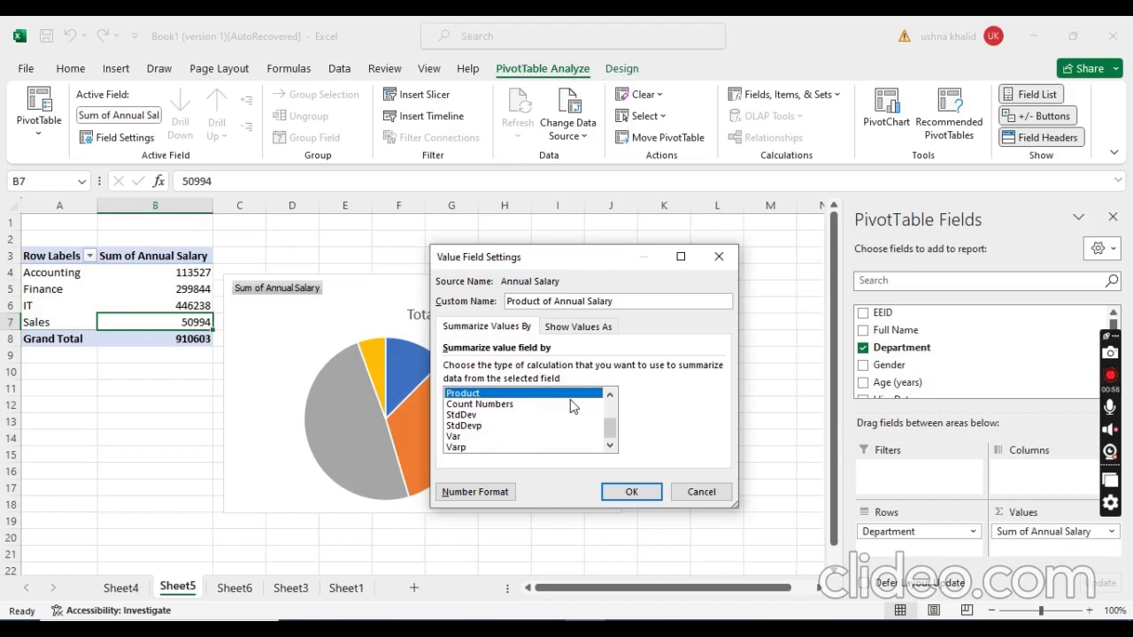
scroll(564, 432, up, 1)
scroll(567, 437, up, 1)
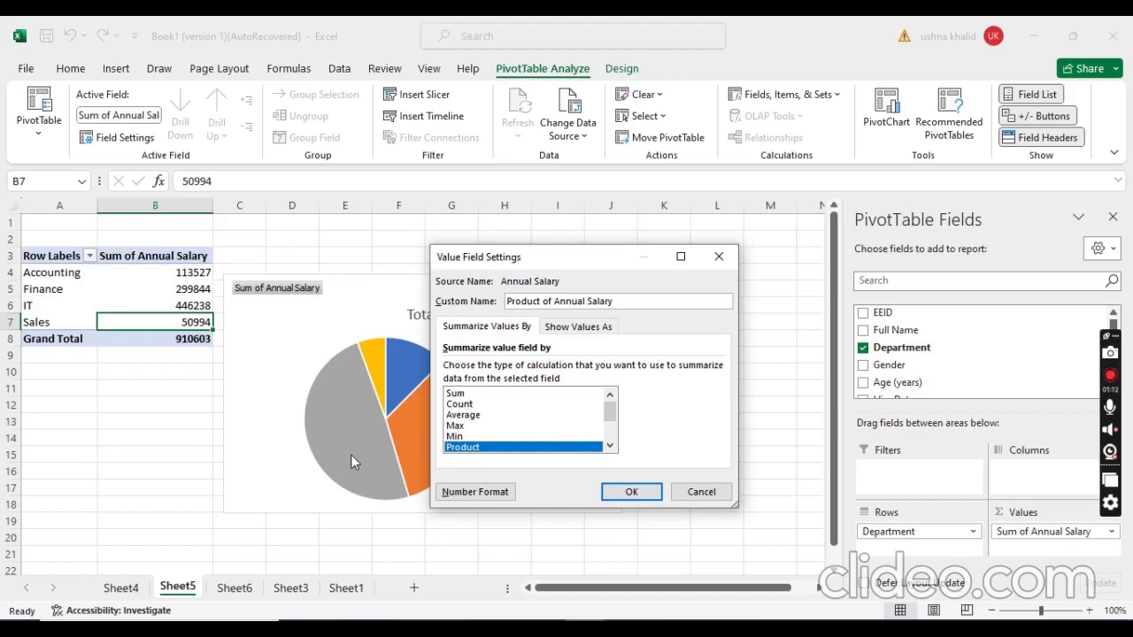
scroll(650, 392, down, 1)
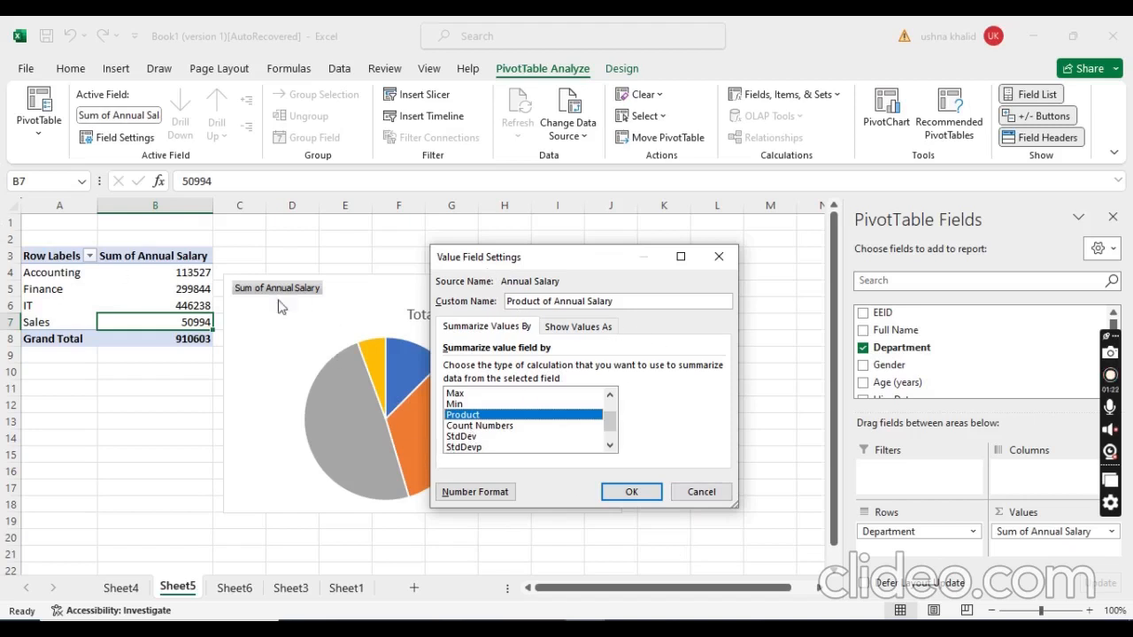
click(631, 492)
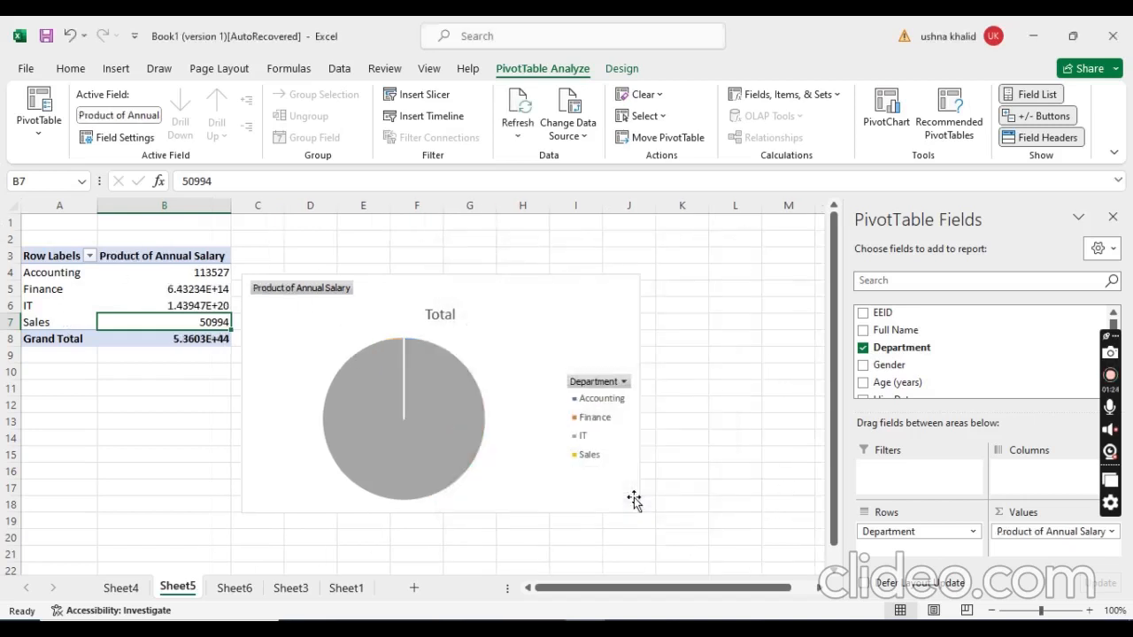
- Change the Annual Salary value field on Sheet5 to be summarized by Average
click(188, 256)
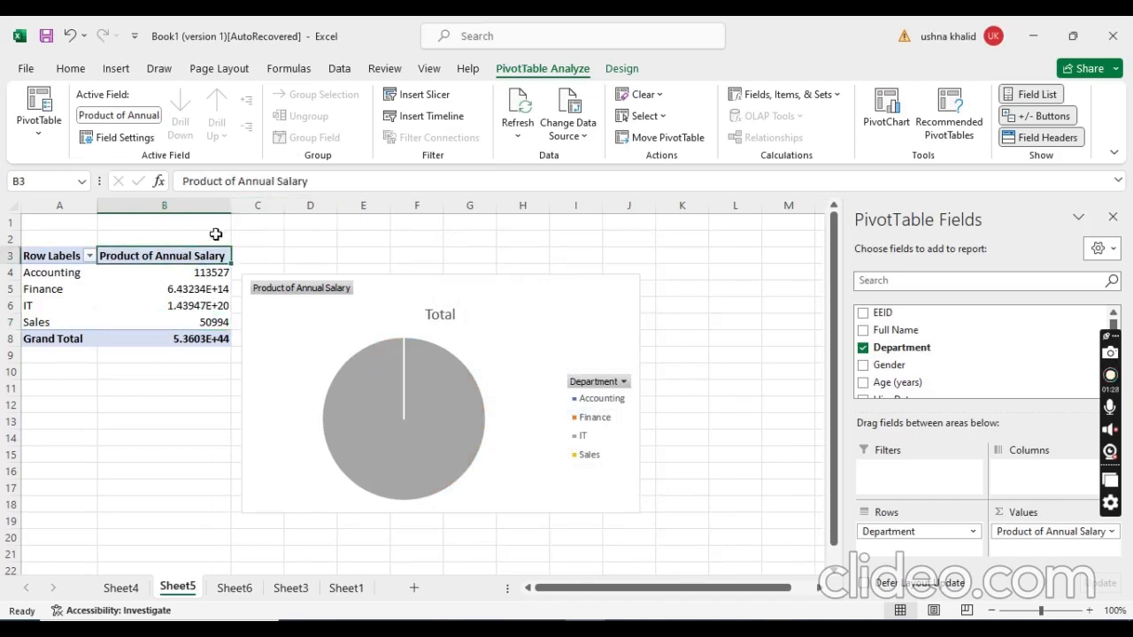
click(124, 137)
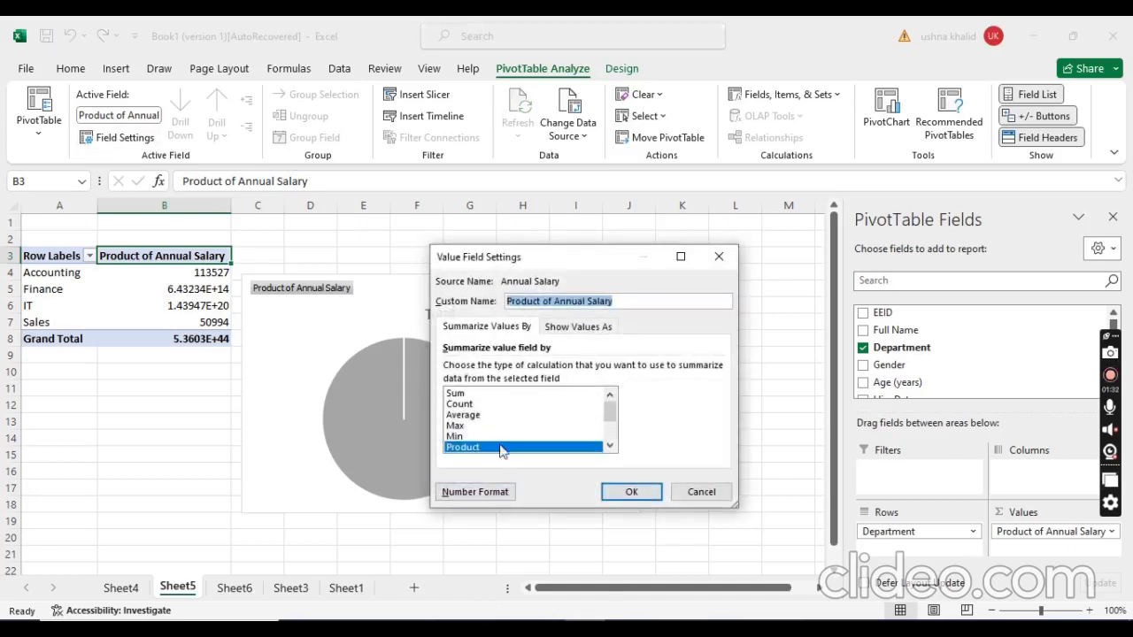
click(469, 416)
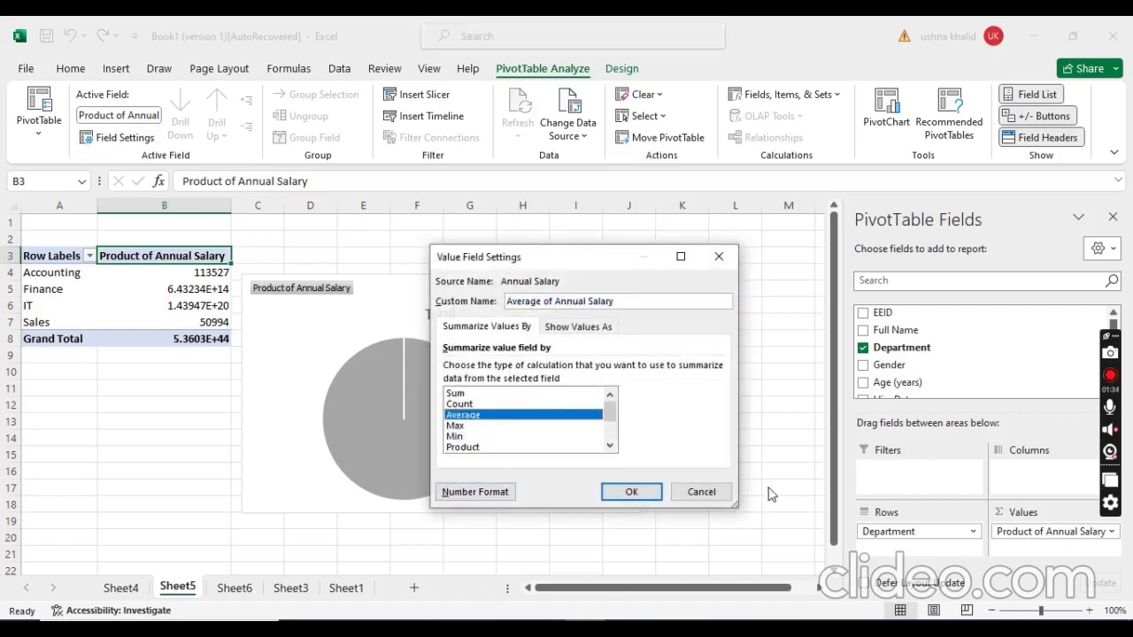
click(633, 493)
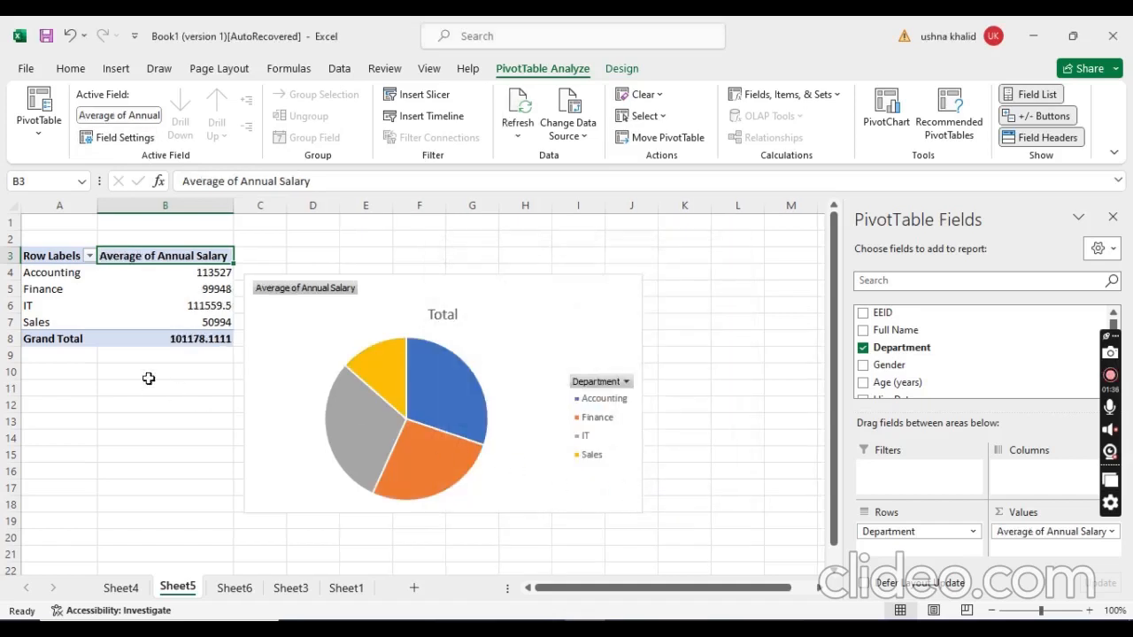
- Summarize Annual Salary by Max and check the highest salary for each department
click(142, 139)
click(549, 425)
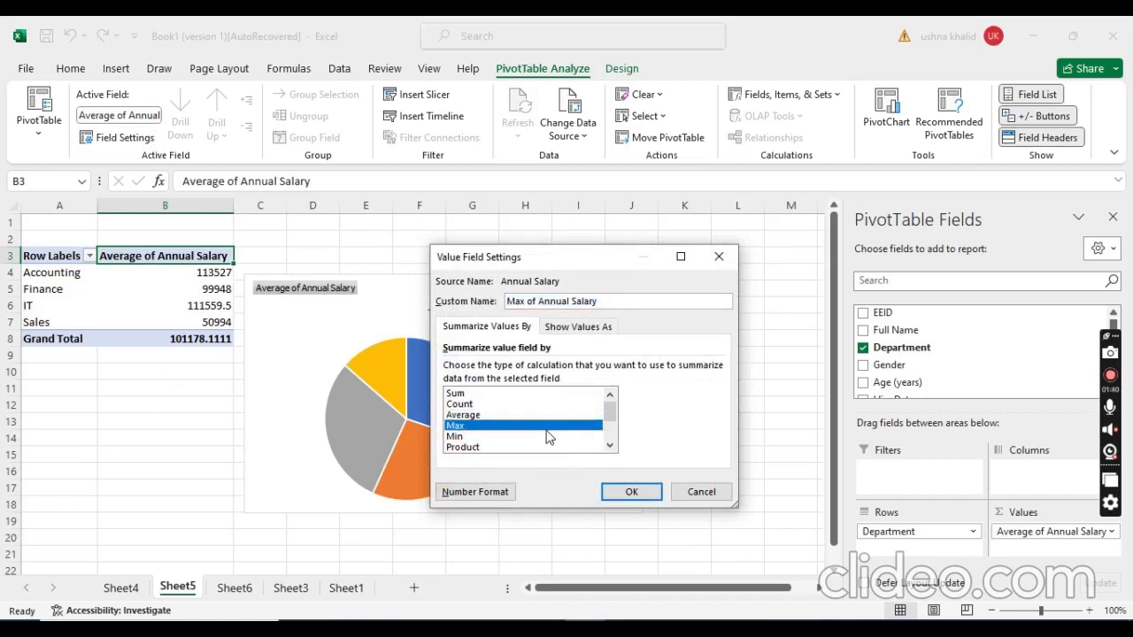
click(639, 494)
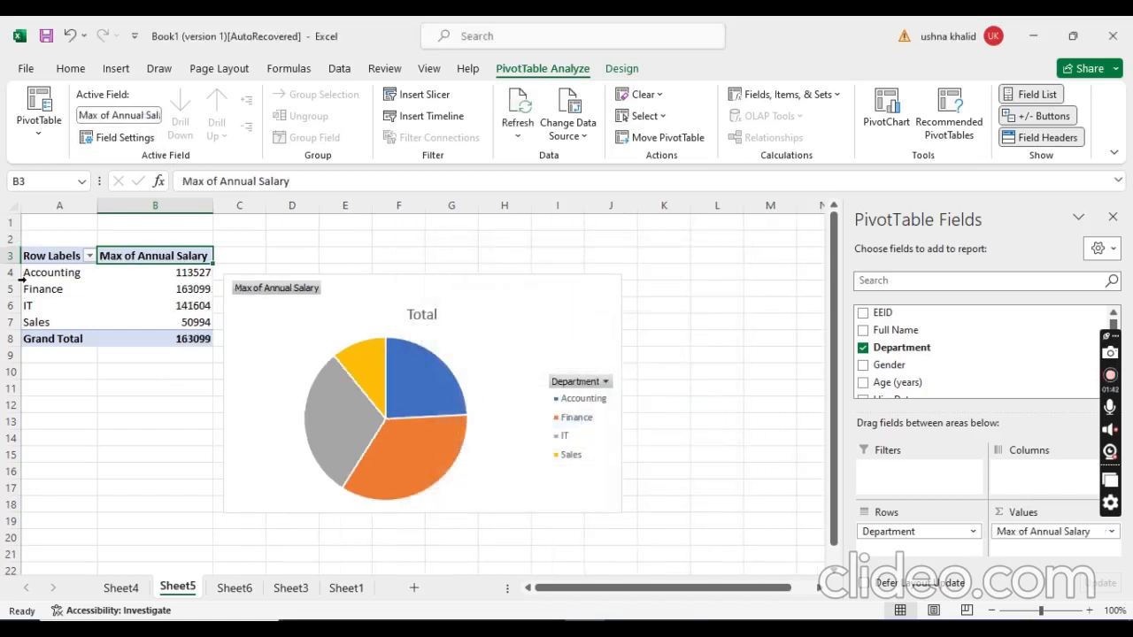
click(188, 273)
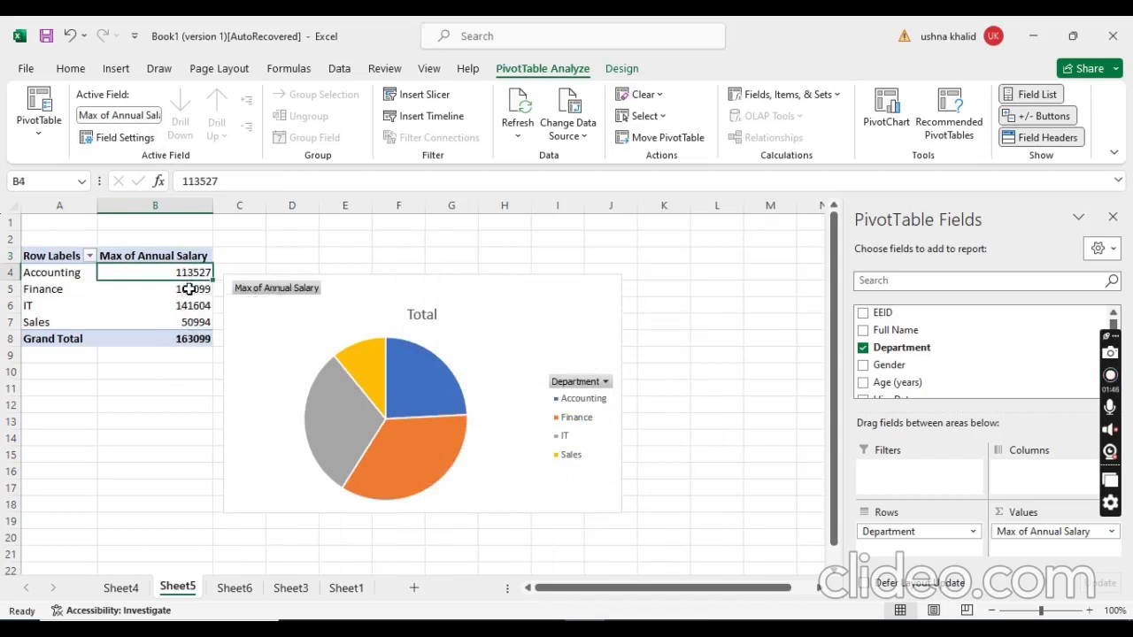
click(189, 288)
click(198, 305)
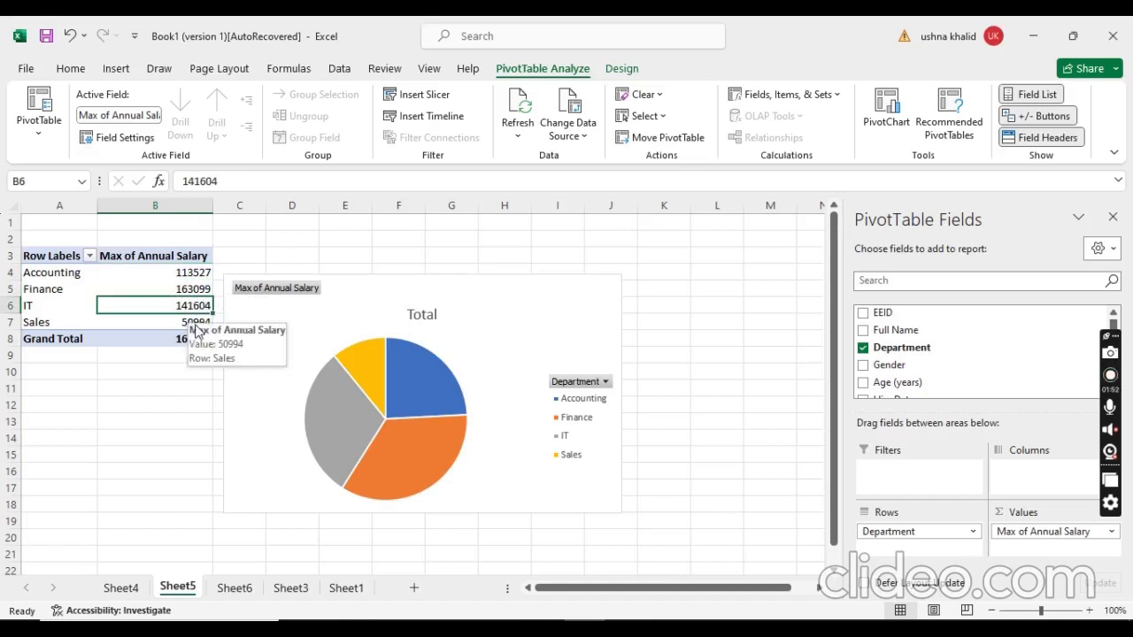
click(193, 325)
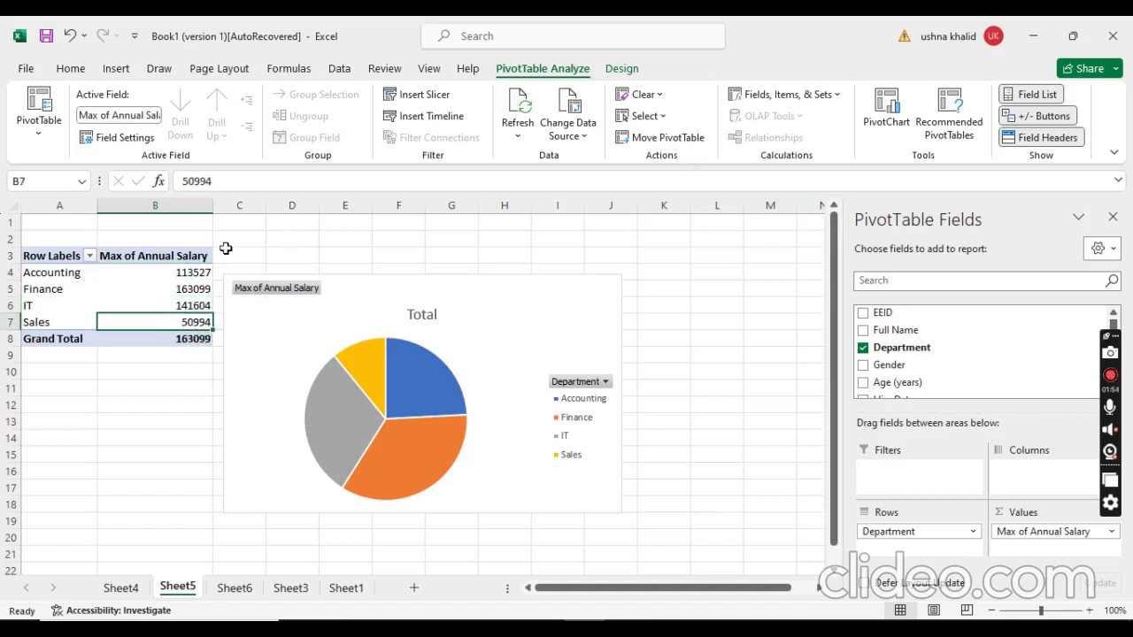
- Summarize Annual Salary by Min, check each department's lowest salary, and review the field's settings
click(124, 137)
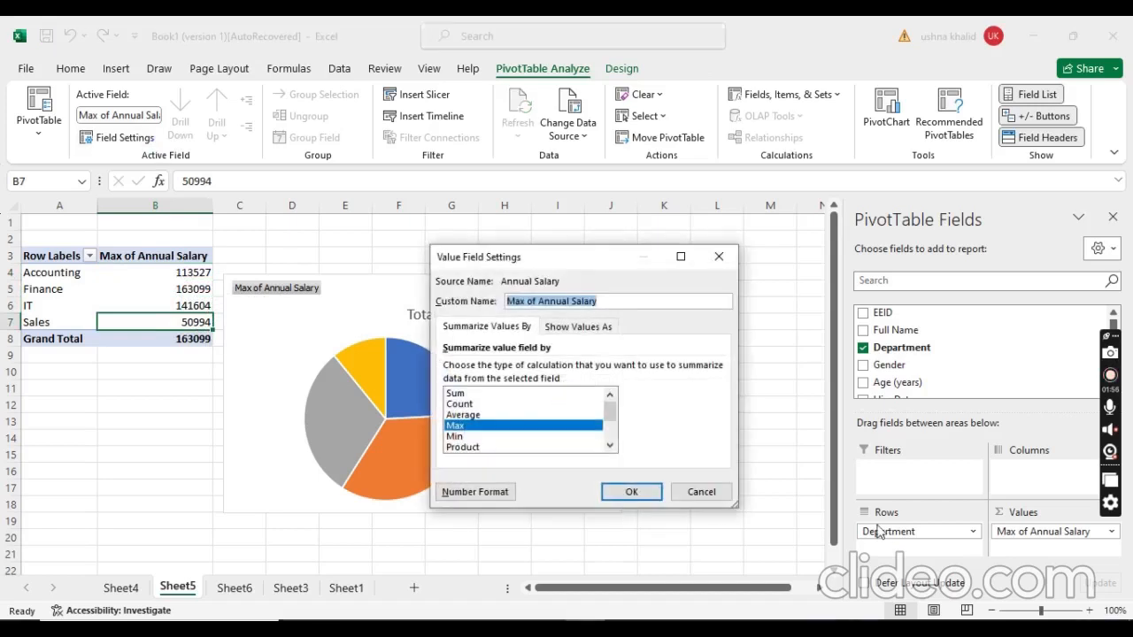
click(455, 436)
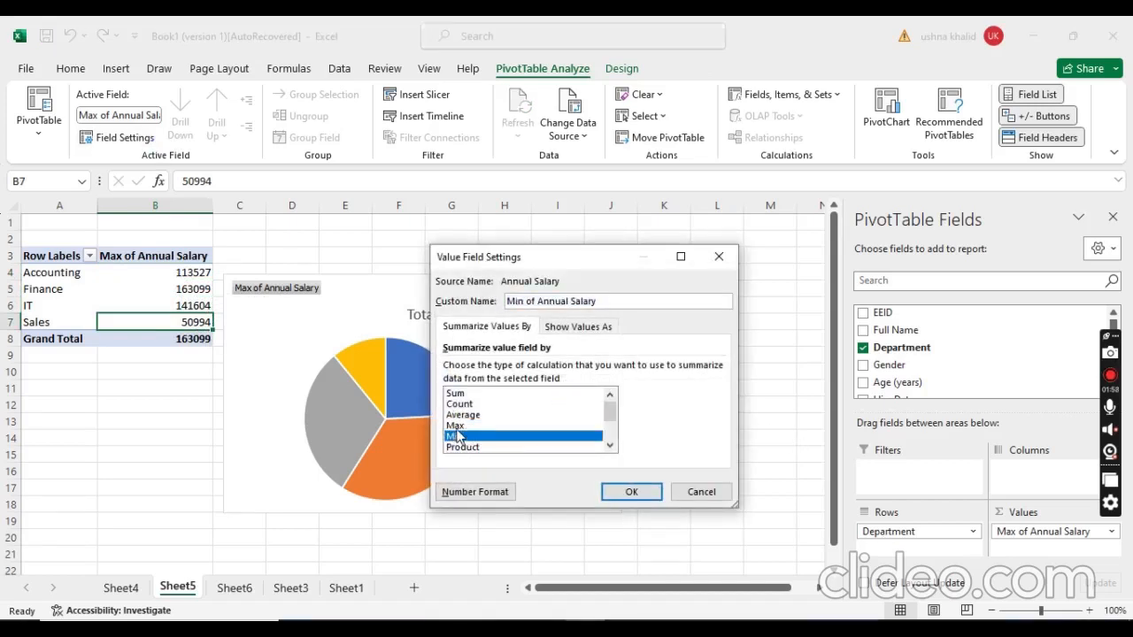
click(658, 492)
click(160, 276)
click(162, 288)
click(163, 303)
click(167, 321)
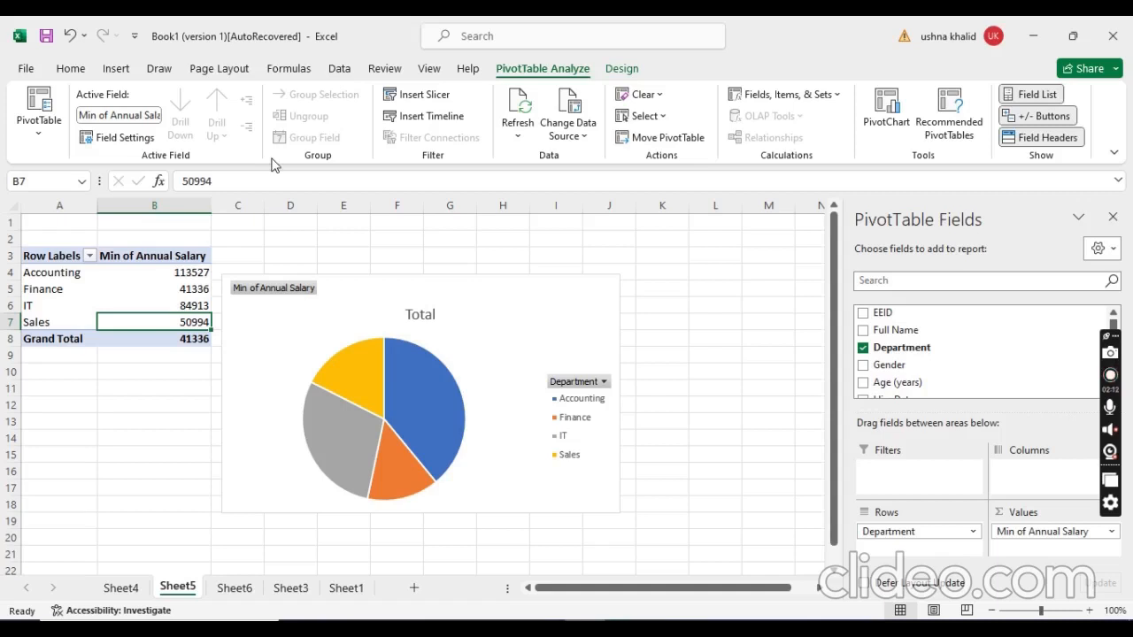
click(87, 140)
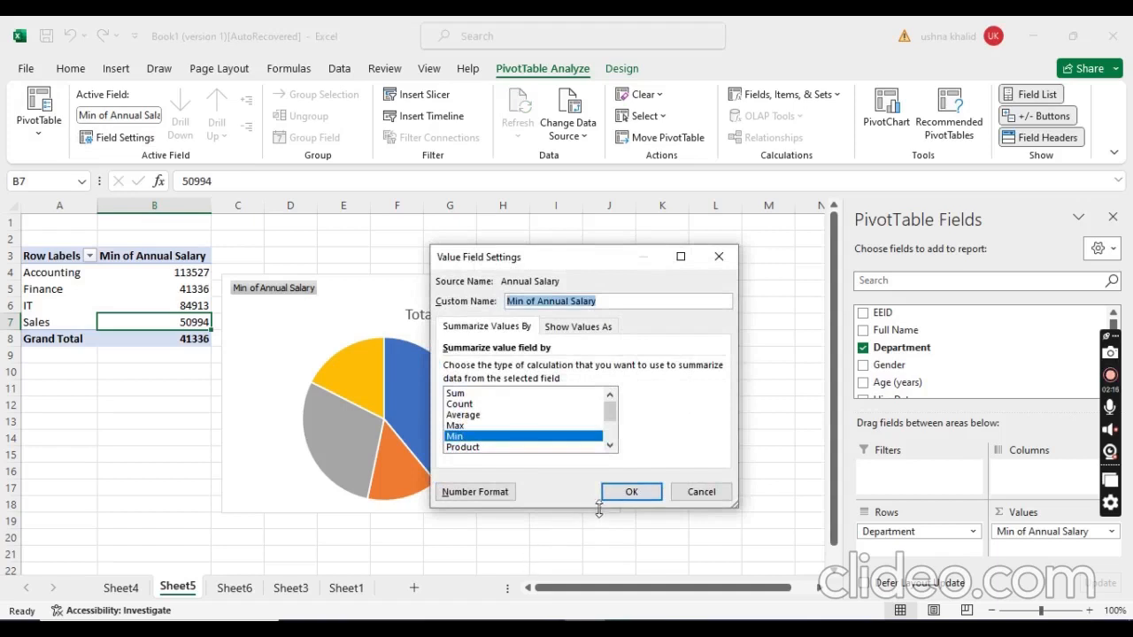
click(646, 492)
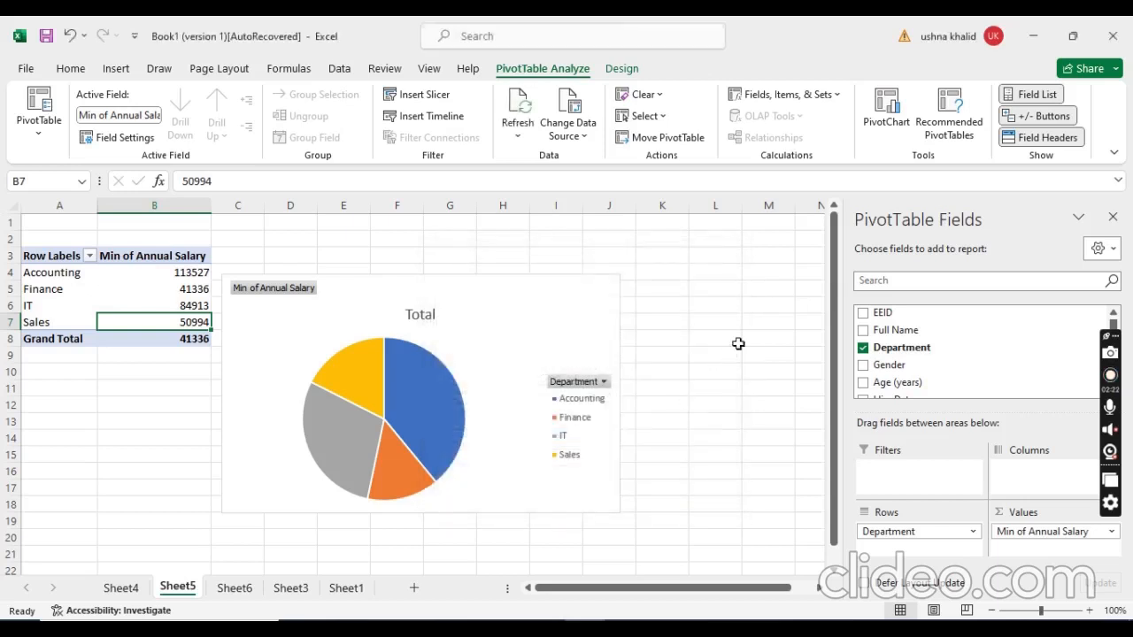
- Review the Layout & Format and Printing options of the PivotTable behind the Area chart on Sheet6
click(235, 586)
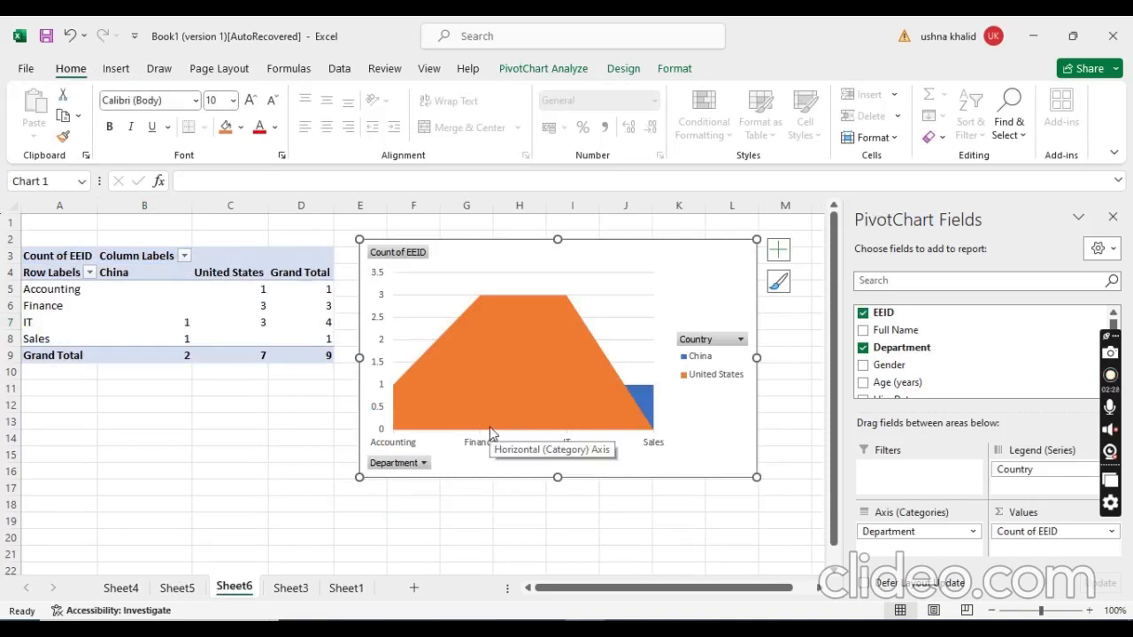
click(541, 69)
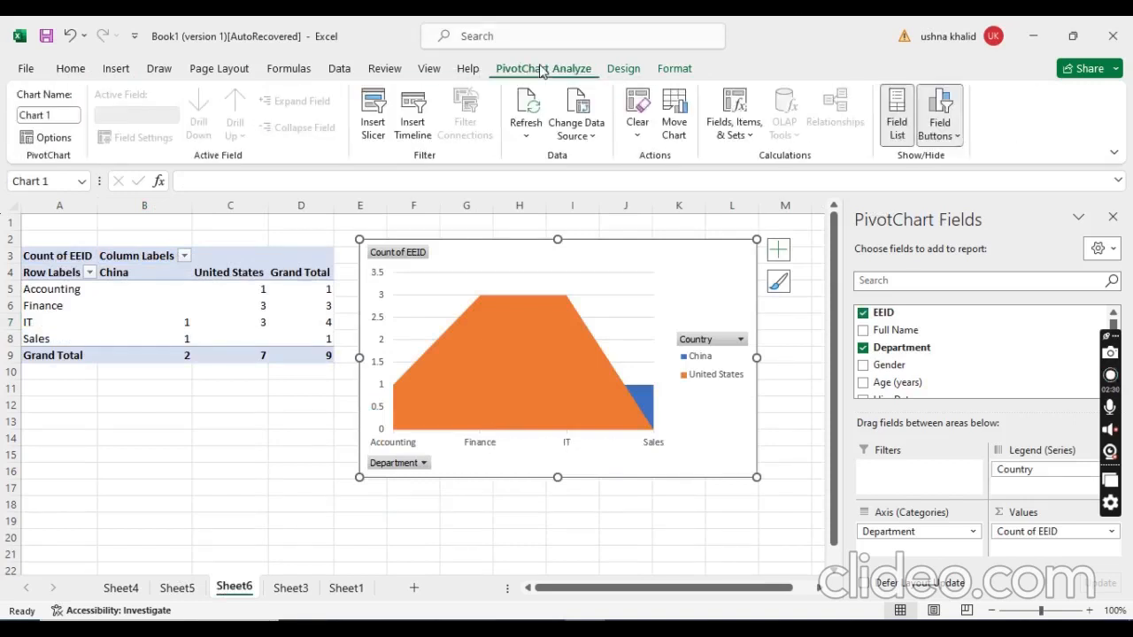
click(47, 139)
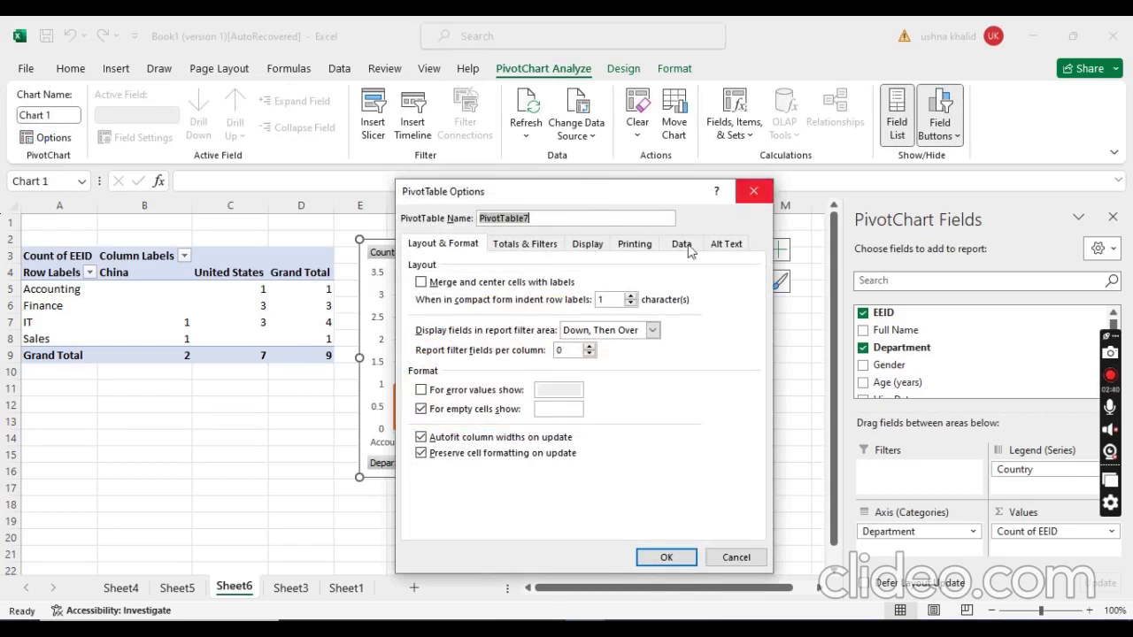
click(646, 250)
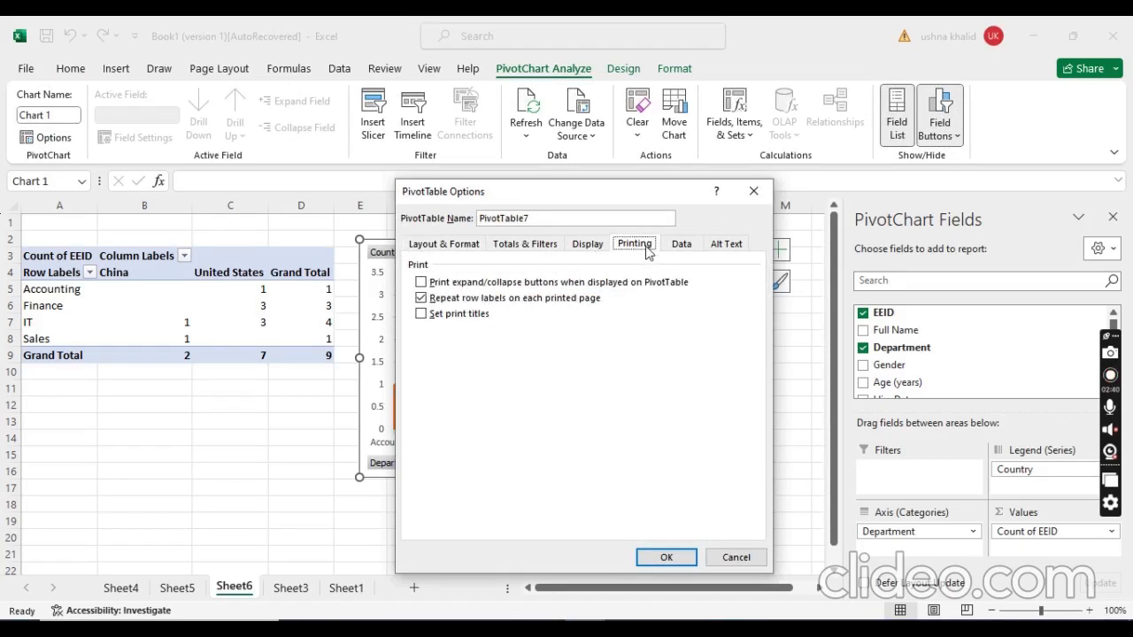
click(751, 190)
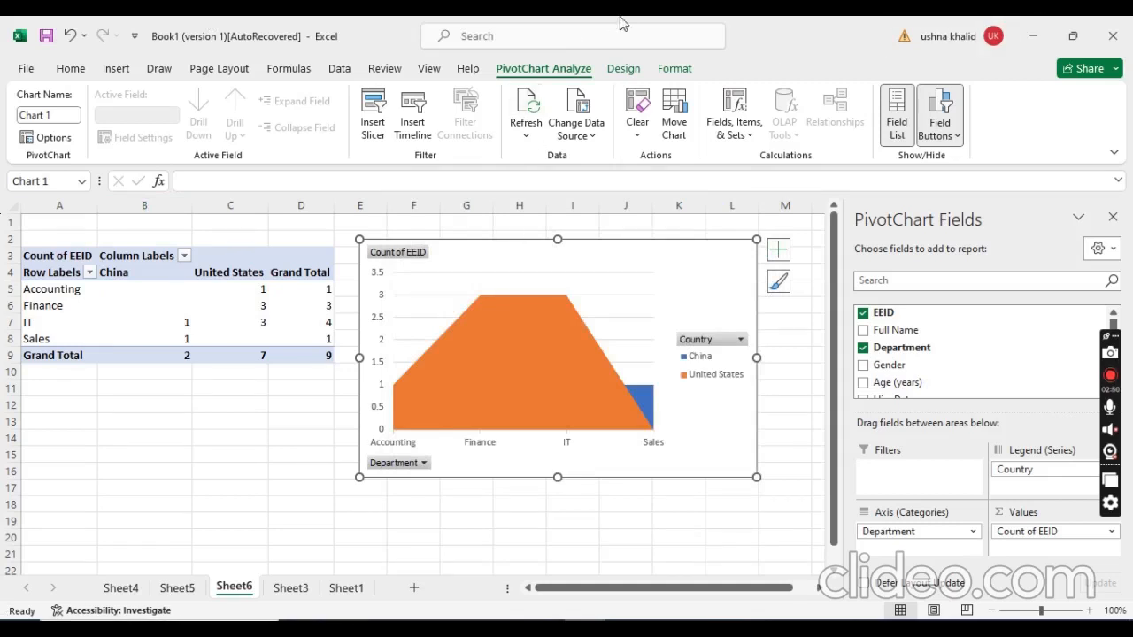
- Apply the dark-background chart style to the Area PivotChart on Sheet6 and give its text a blue WordArt style
click(623, 70)
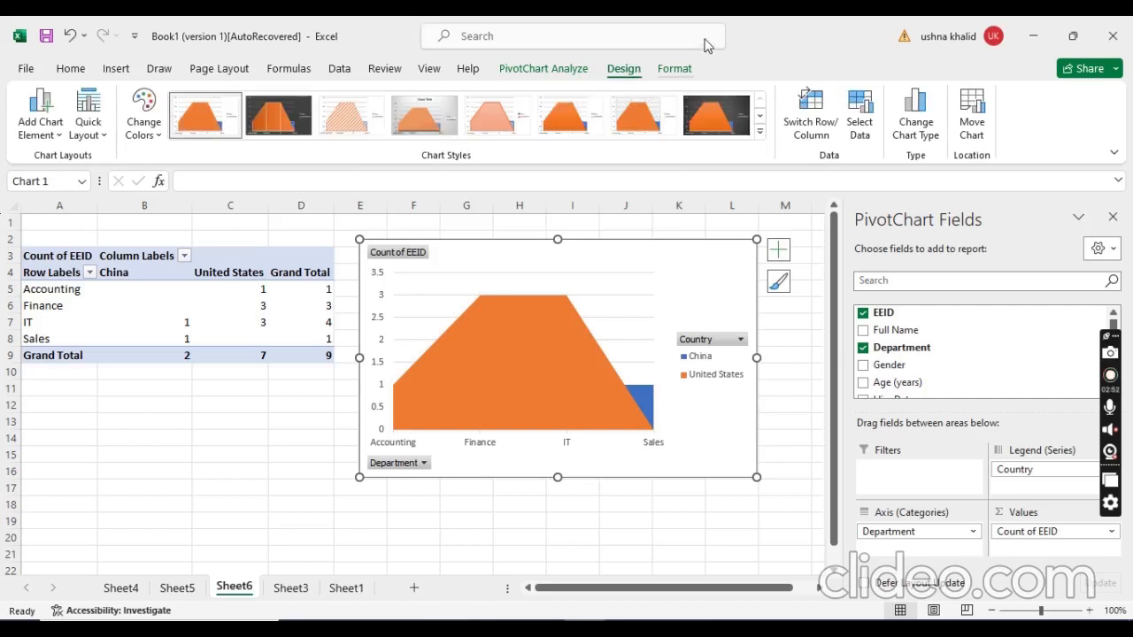
click(716, 117)
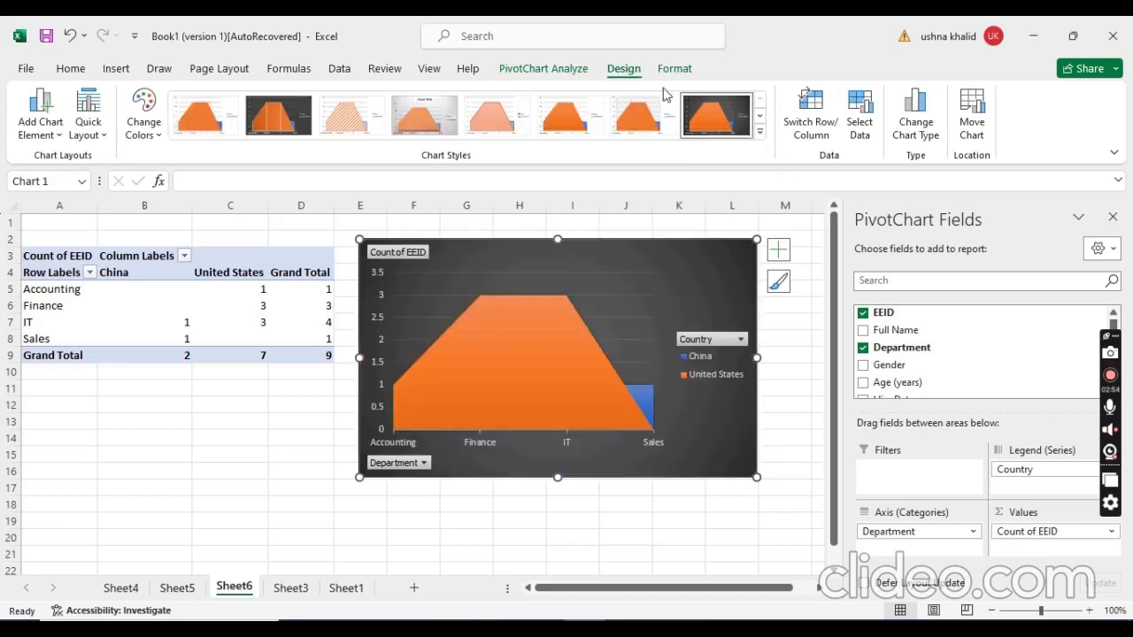
click(676, 70)
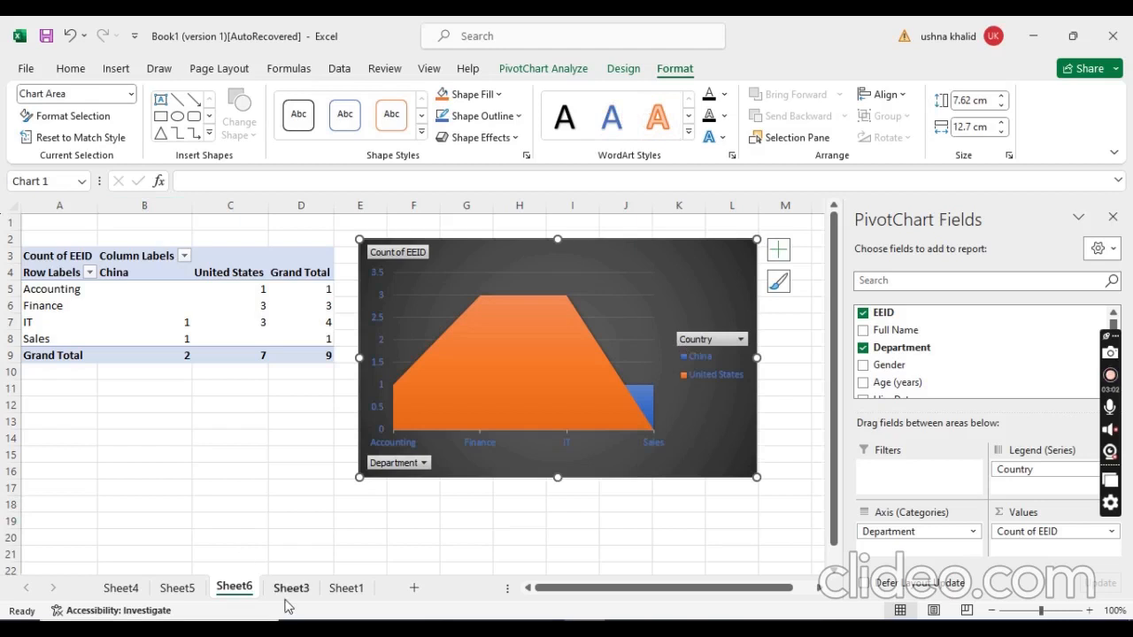
- Apply the light yellow PivotTable style to the employee count PivotTable on Sheet6
click(159, 290)
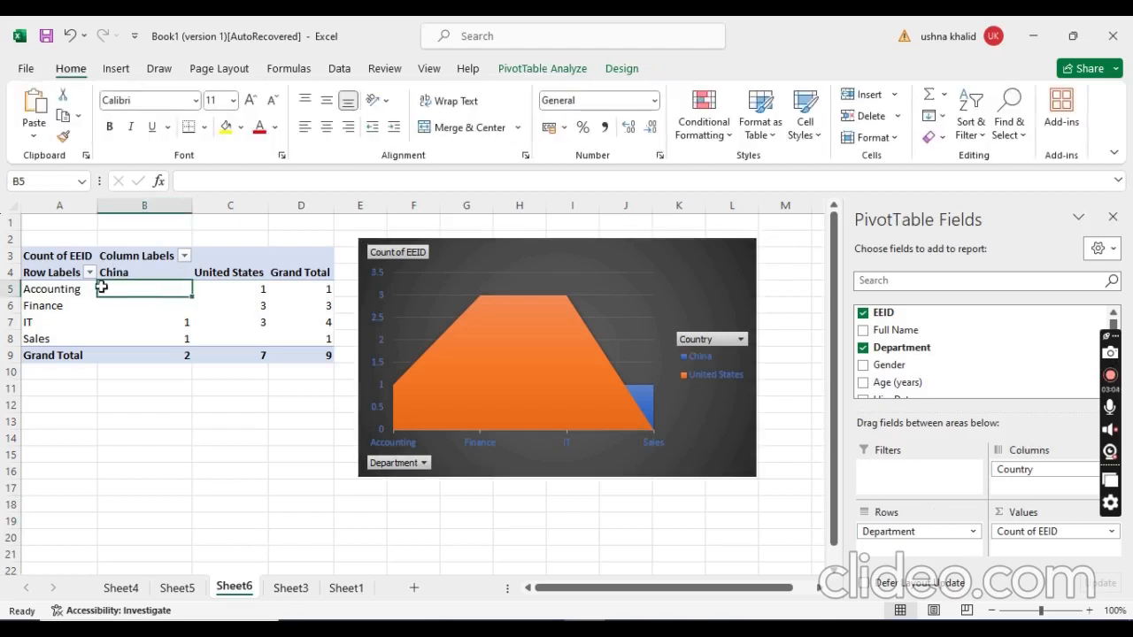
click(624, 68)
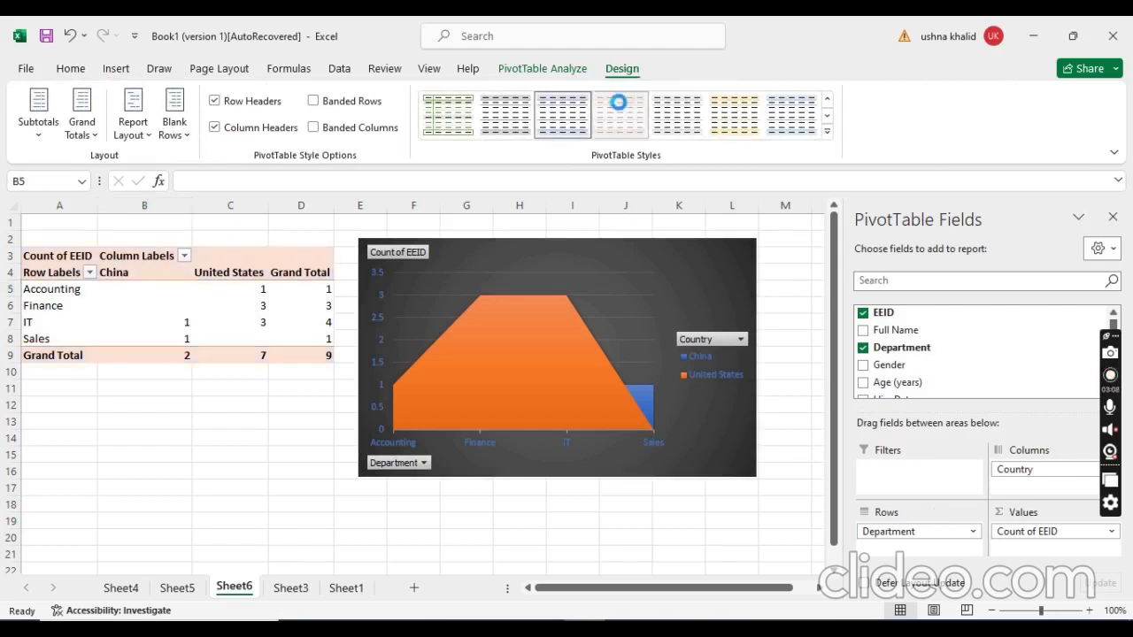
click(757, 113)
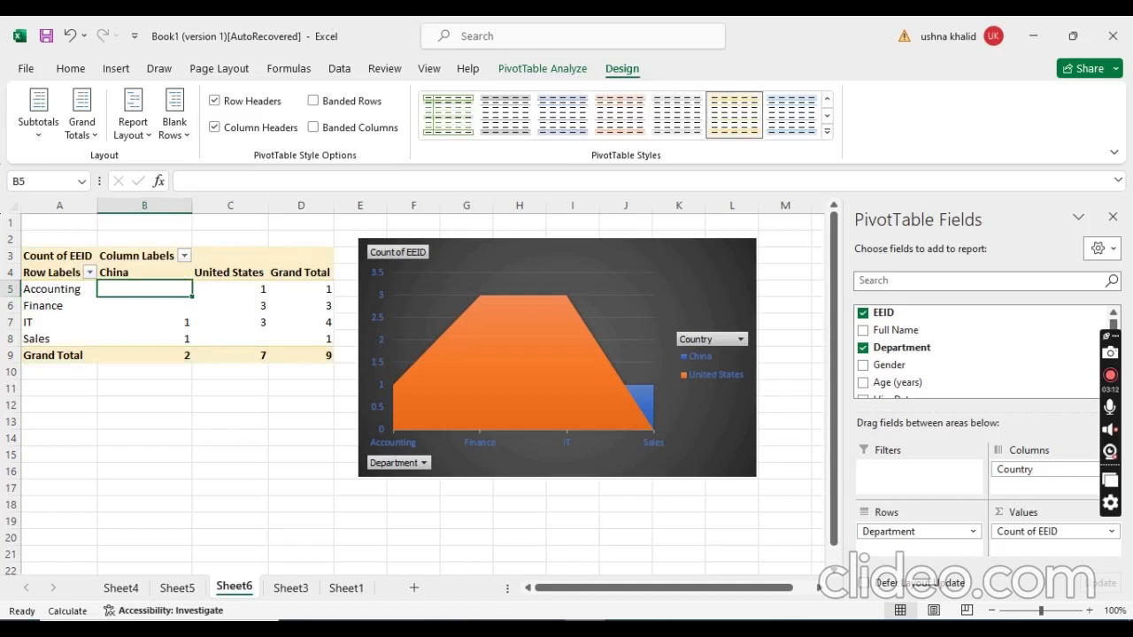
- Apply the table style with a black header and grey banded rows to the employee table on Sheet3
click(292, 588)
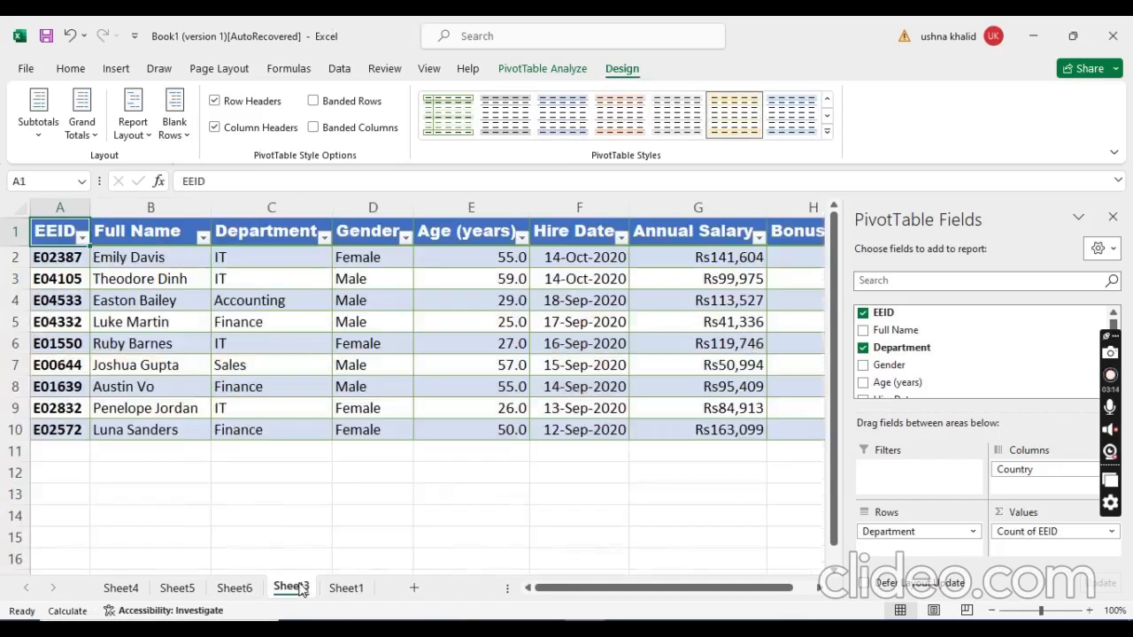
click(120, 347)
click(181, 217)
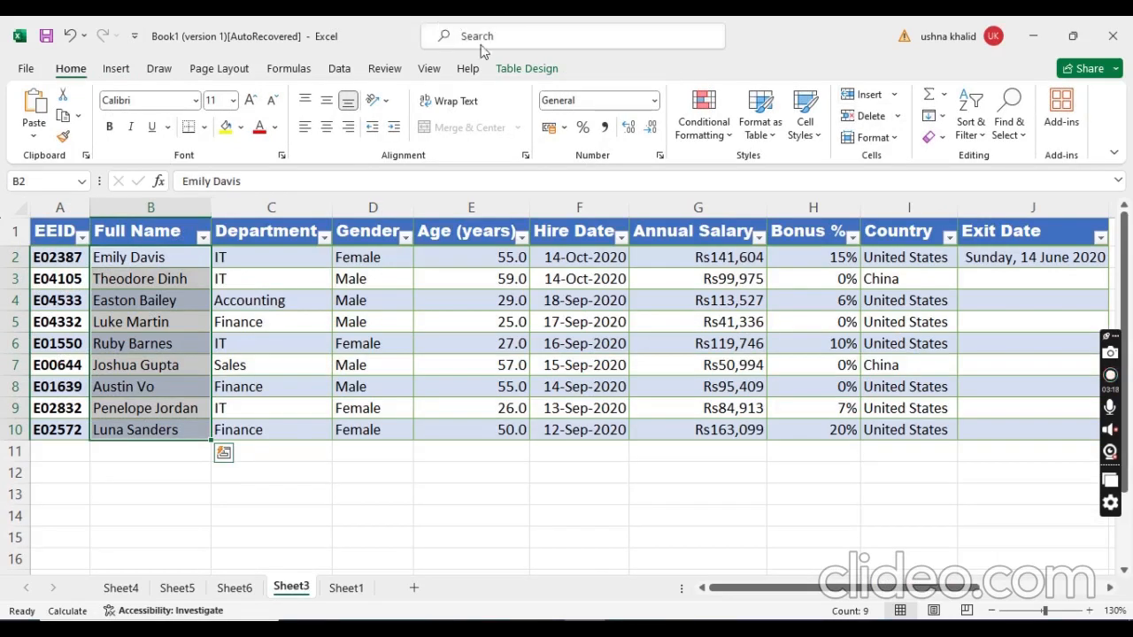
click(522, 69)
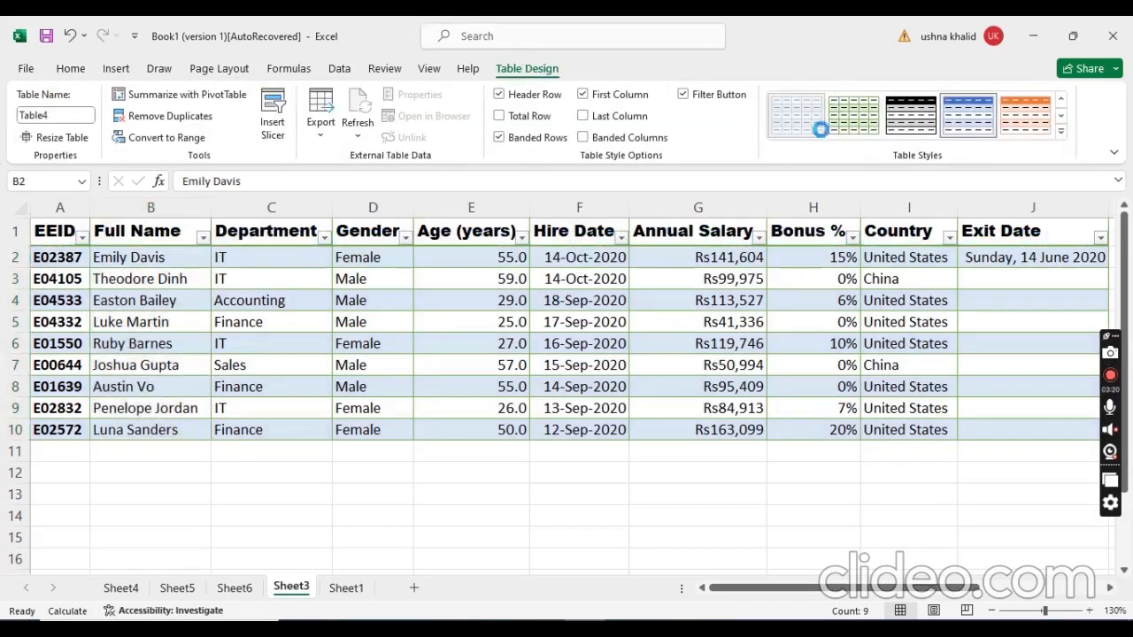
click(909, 115)
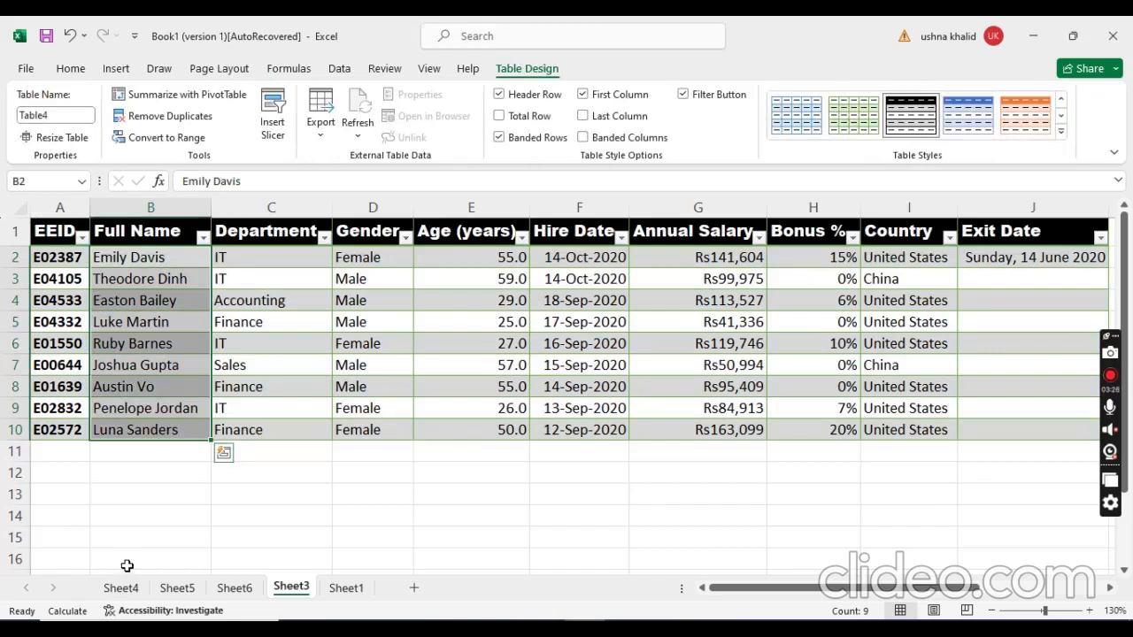
click(110, 68)
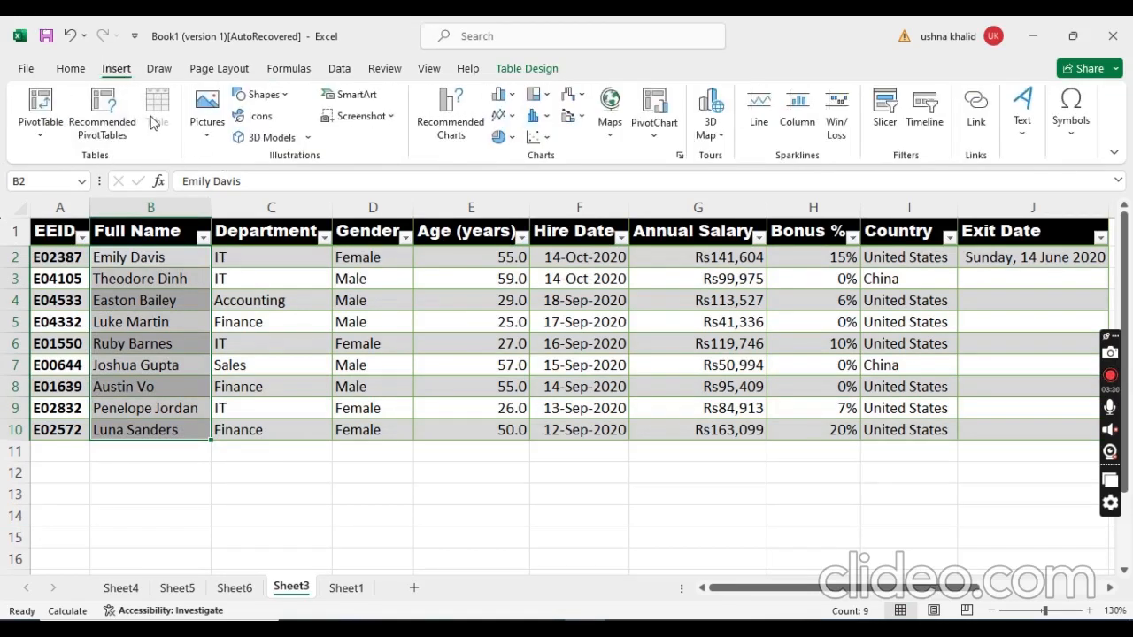